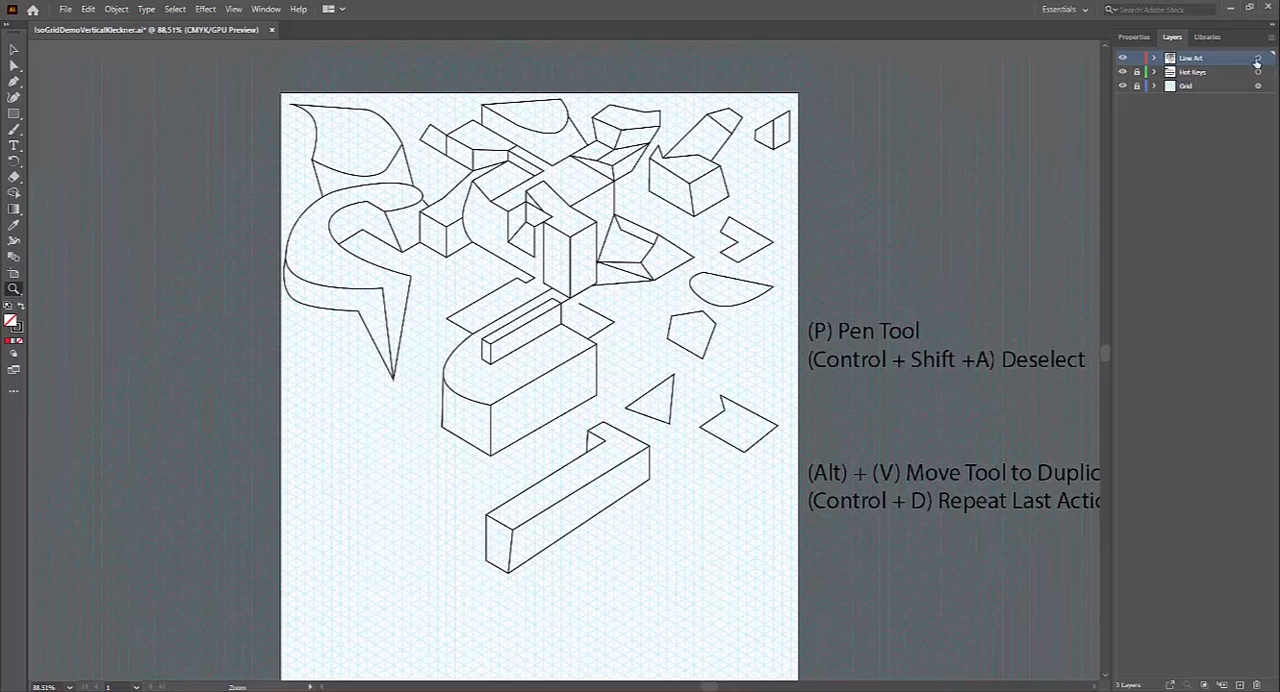
Step: Select all artwork on the Line Art layer to examine its paths and anchor points around the long rounded block
click(1257, 59)
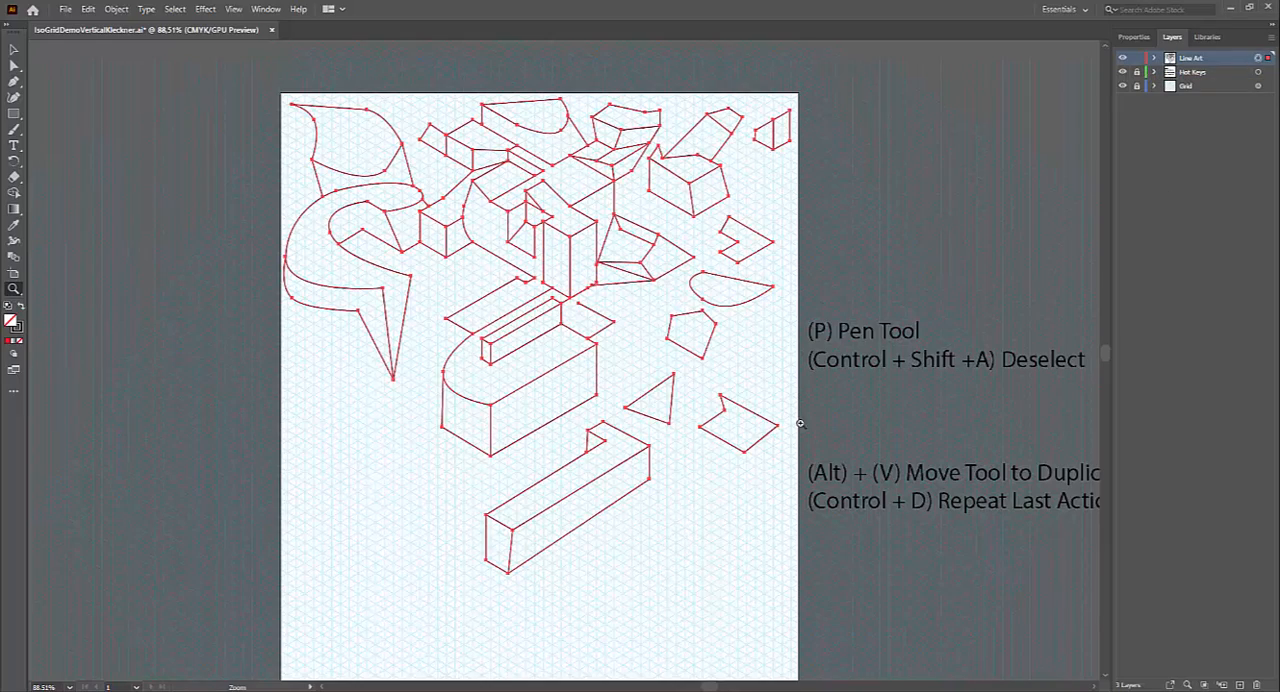
key(ctrl+shift+a)
drag(607, 290, 777, 363)
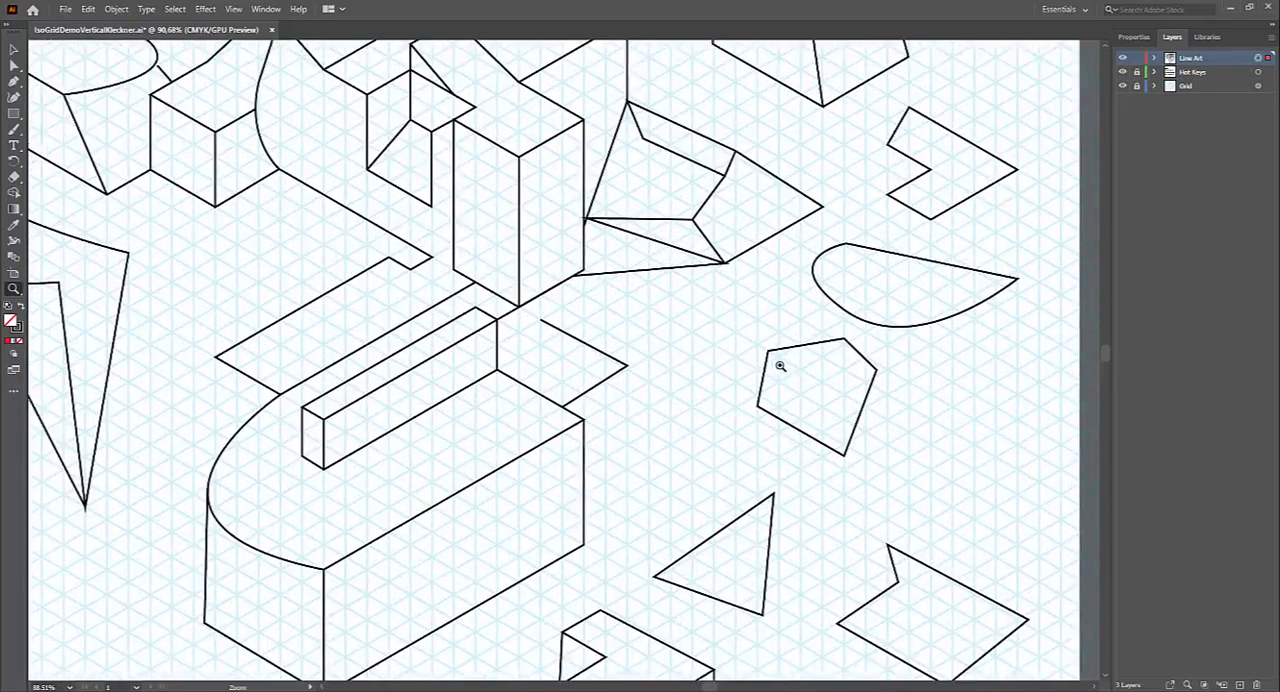
key(ctrl+a)
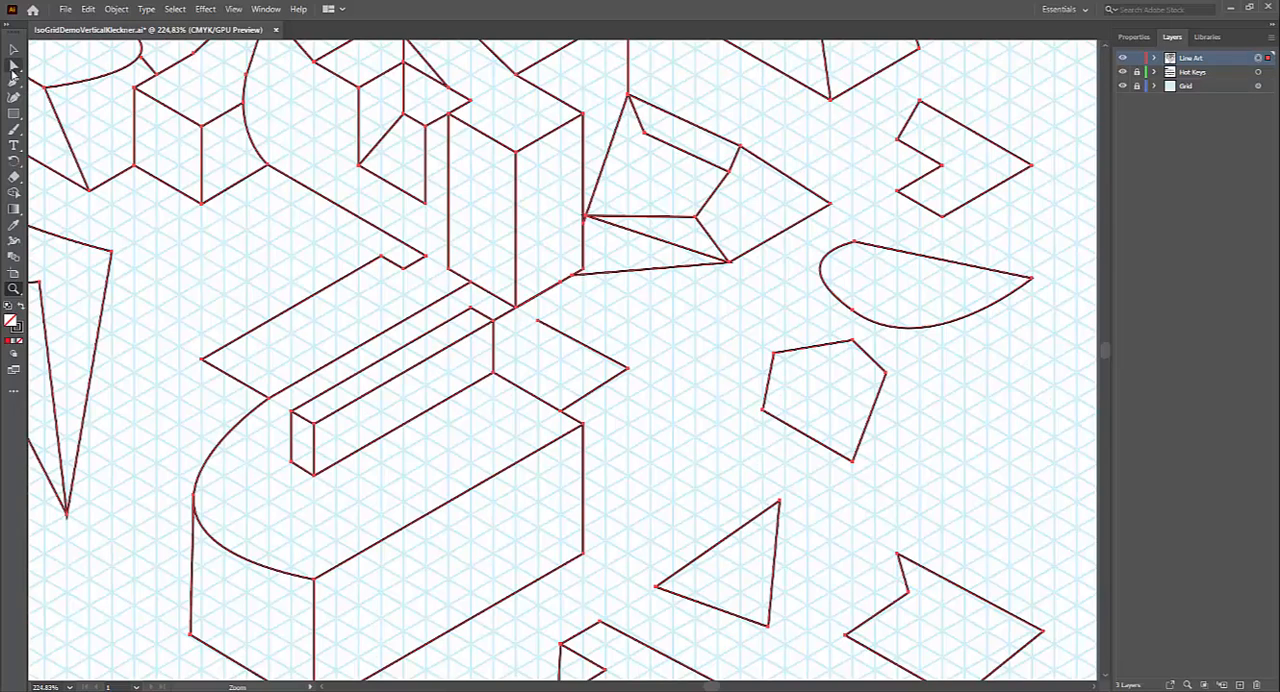
Step: Try snapping the loose end anchor of the open two-segment path to the tall box's bottom corner, and undo the move
click(14, 65)
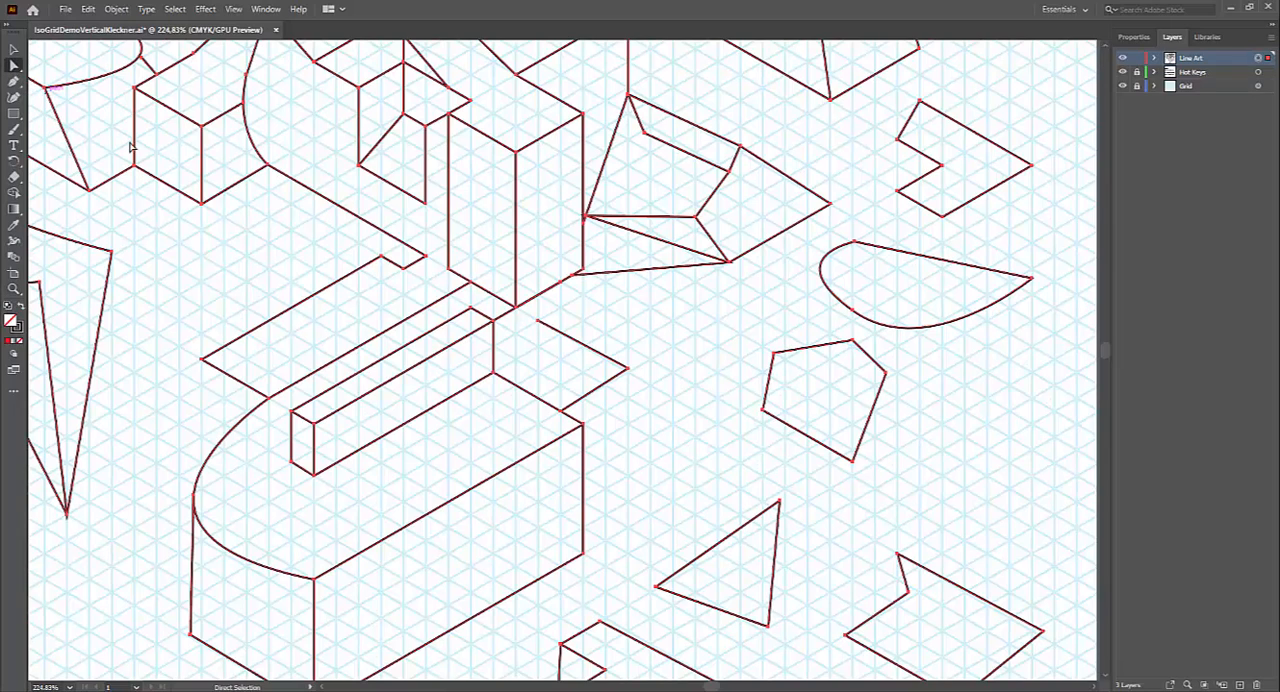
click(537, 321)
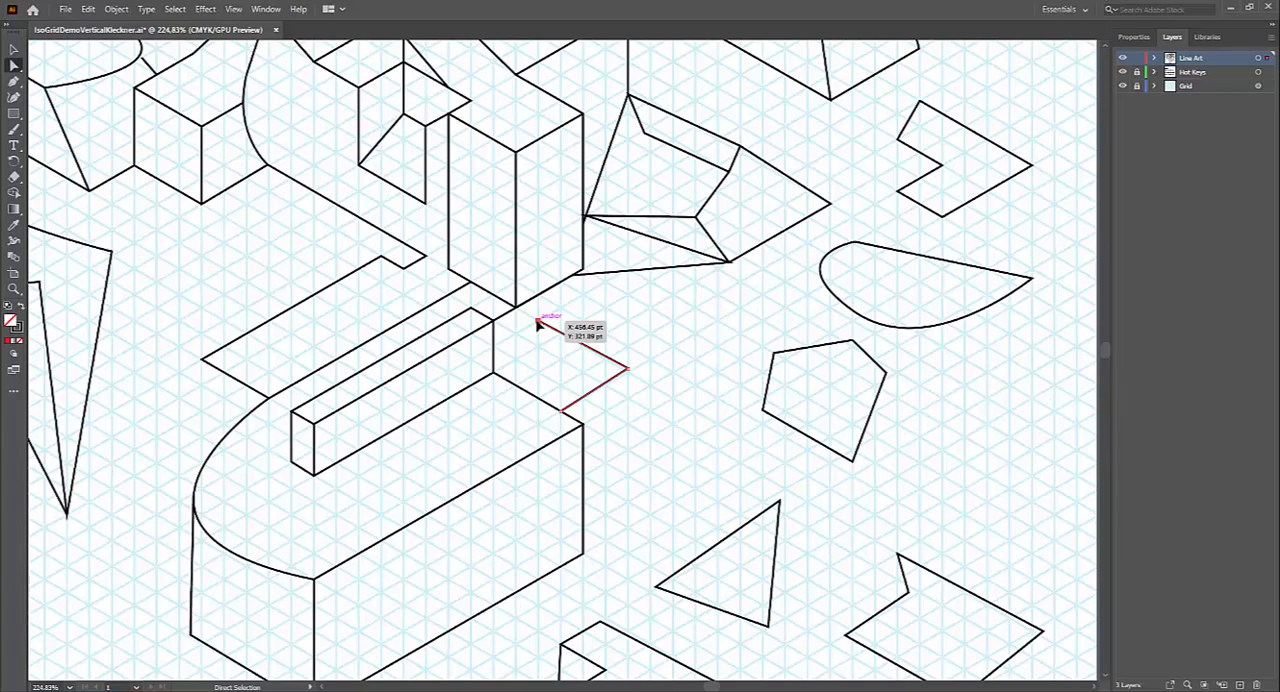
drag(537, 321, 514, 307)
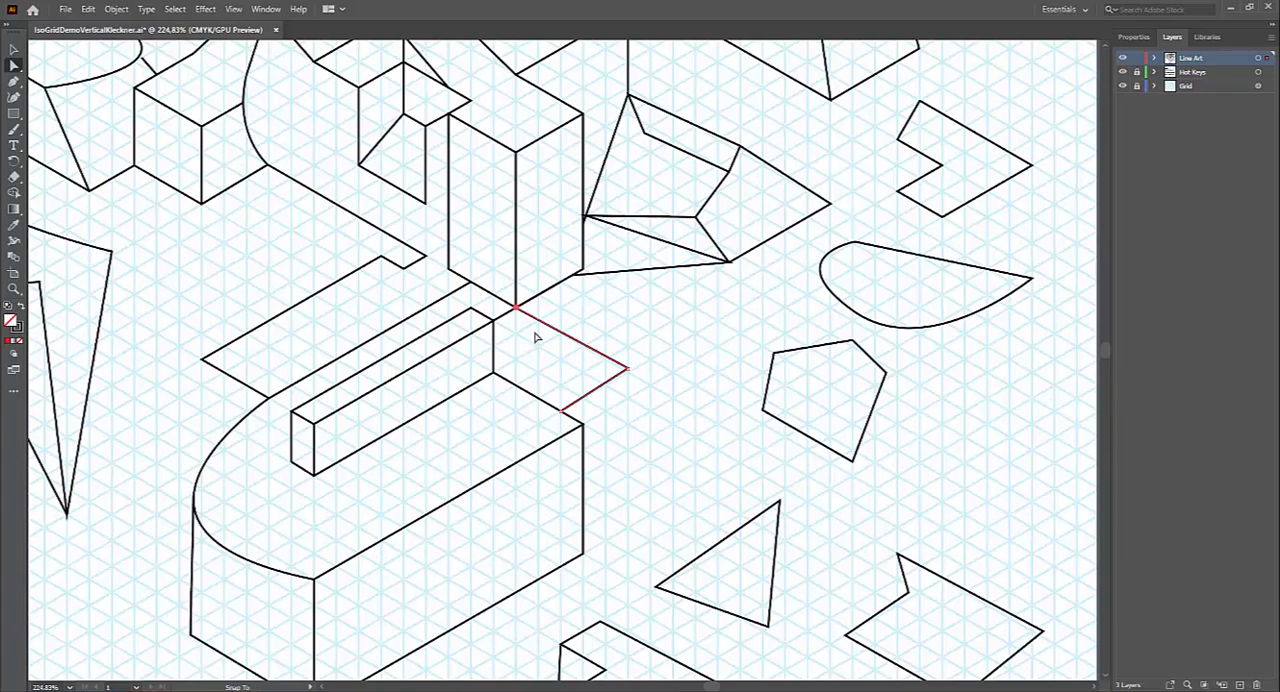
key(ctrl+z)
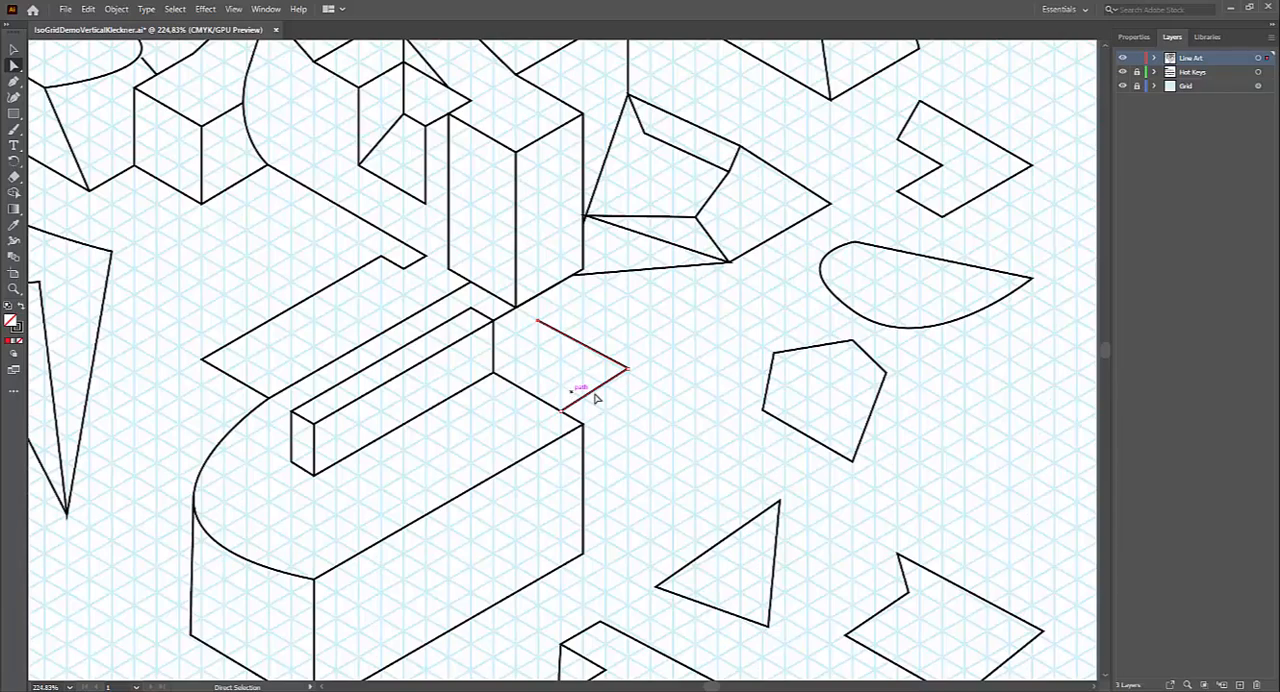
key(z)
drag(620, 389, 492, 387)
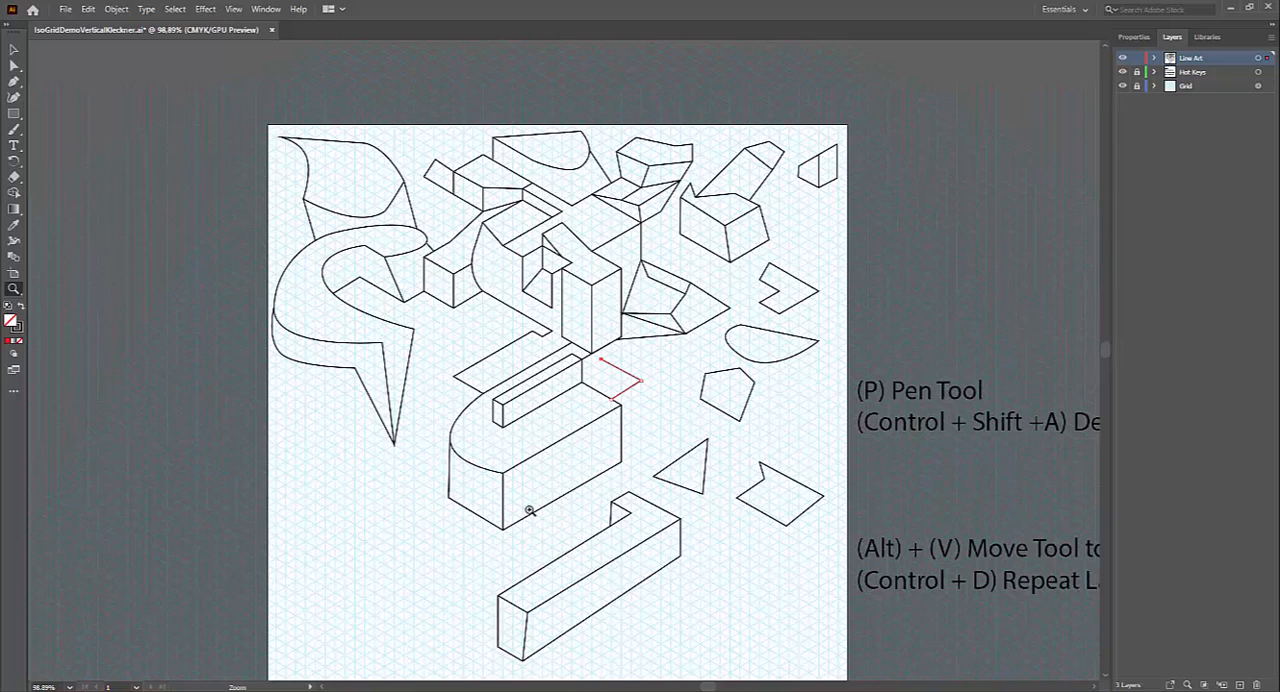
click(570, 677)
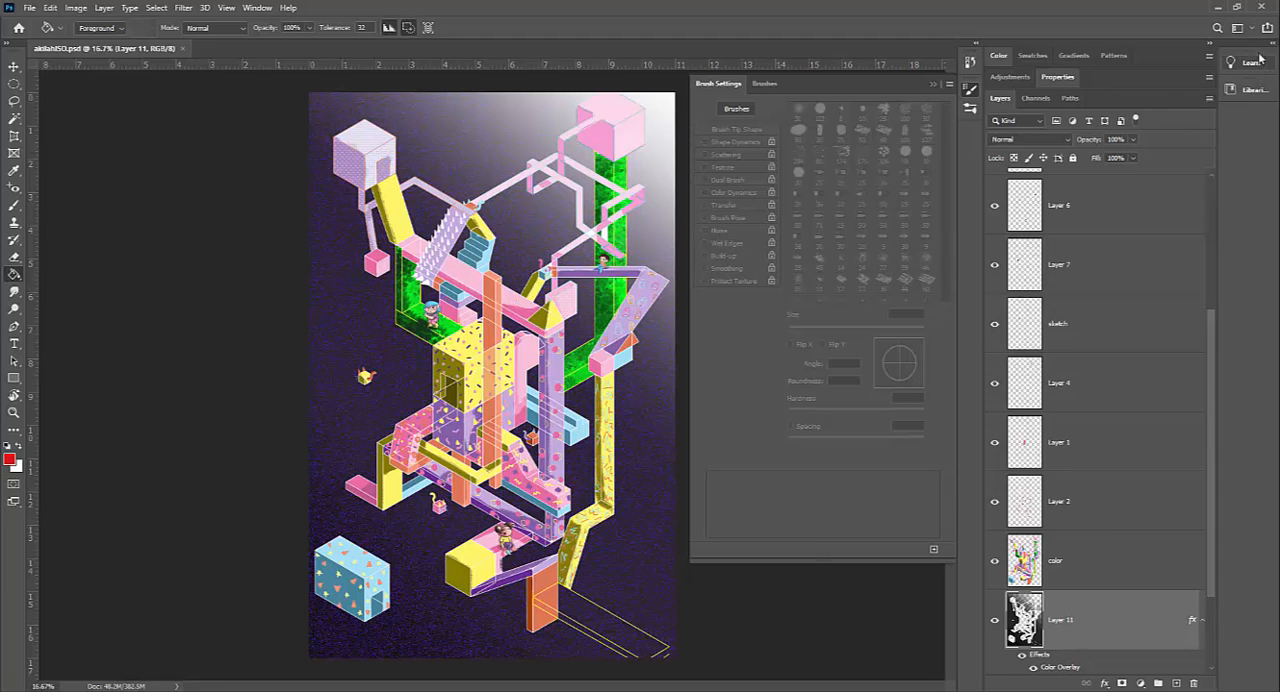
click(1222, 8)
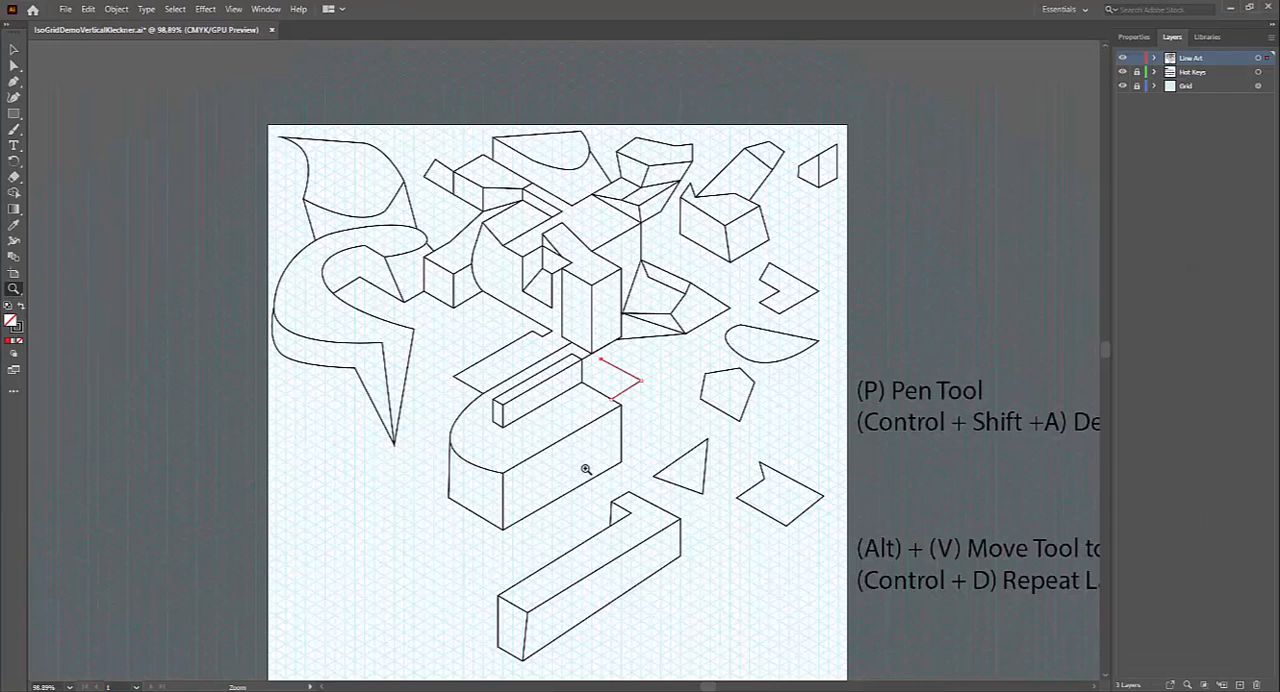
key(space)
drag(619, 565, 594, 557)
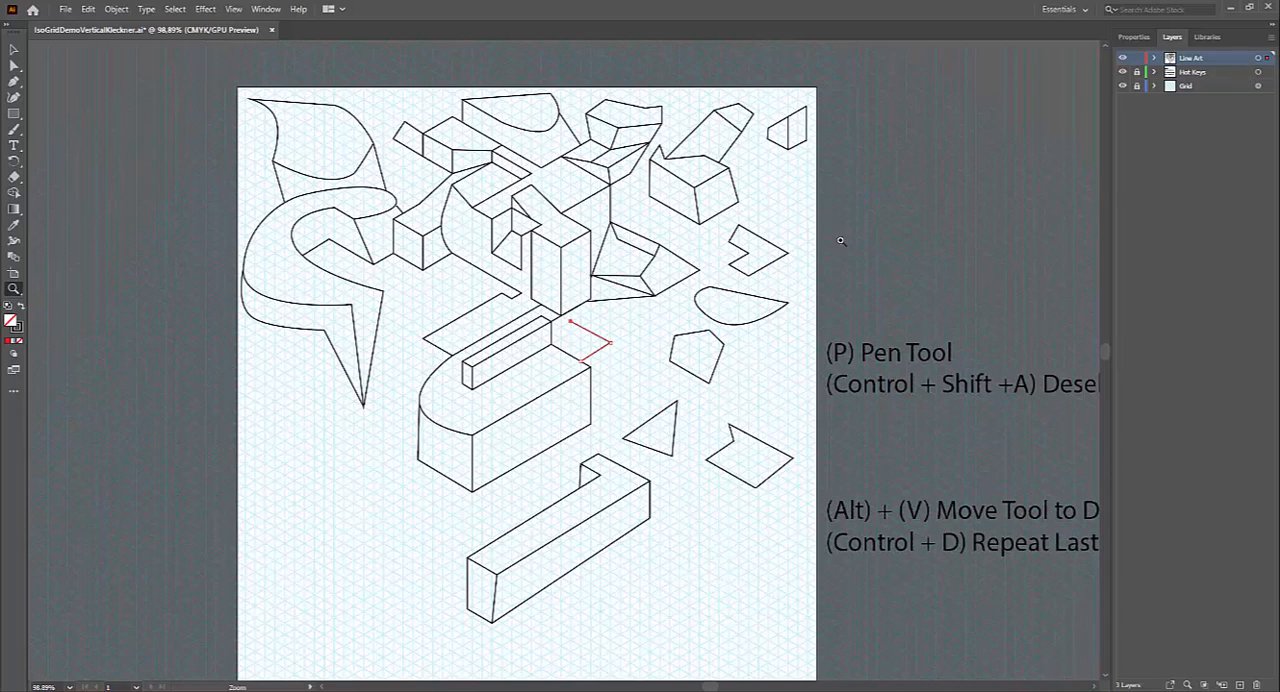
Step: Fill the notched arrow-like shape on the drawing's upper right side with white
click(14, 50)
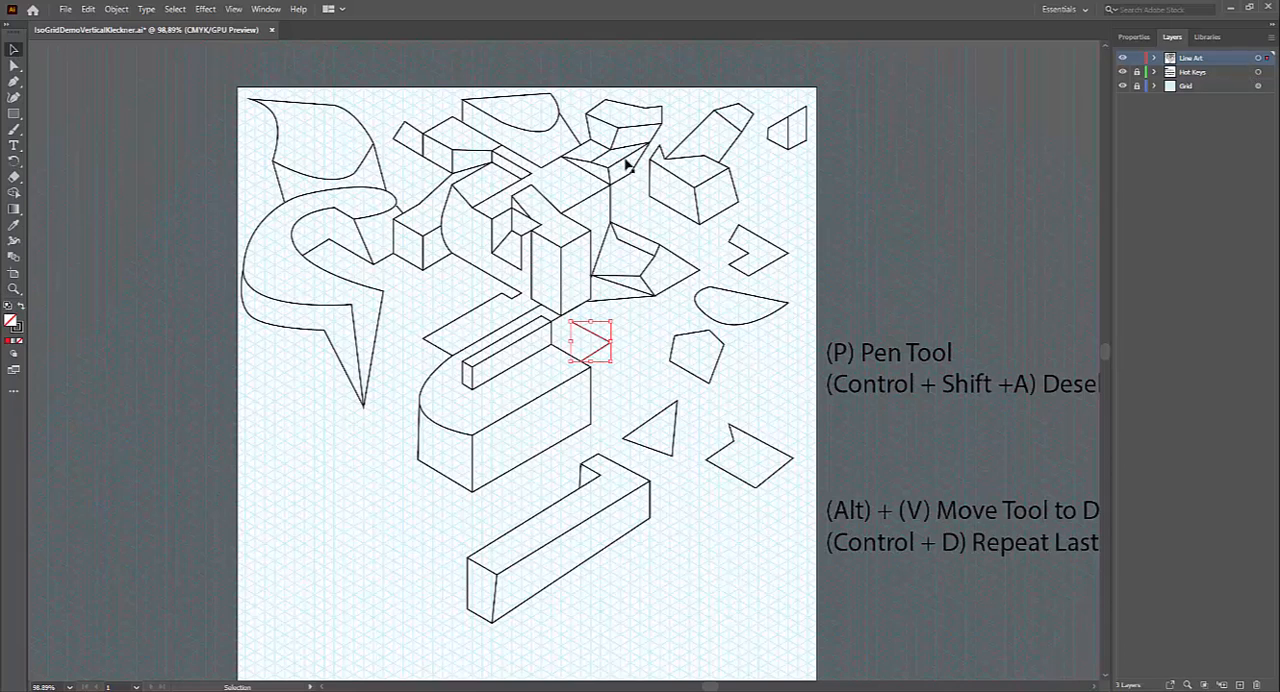
click(744, 250)
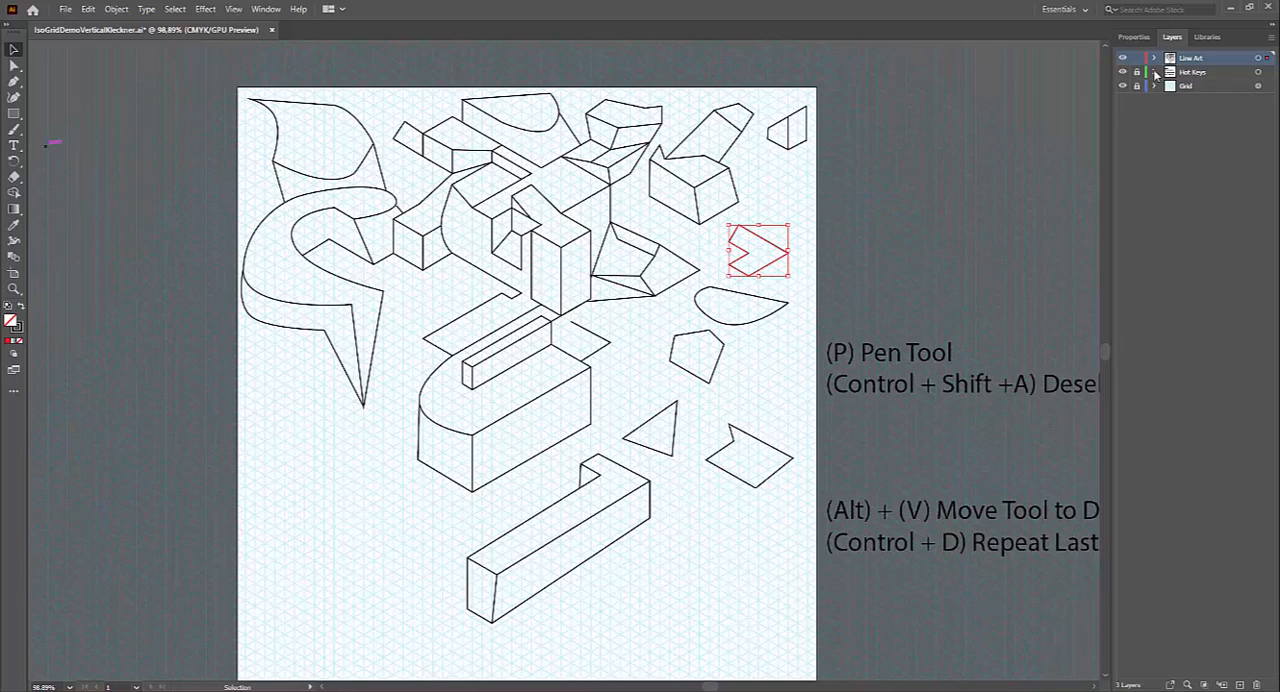
click(1137, 38)
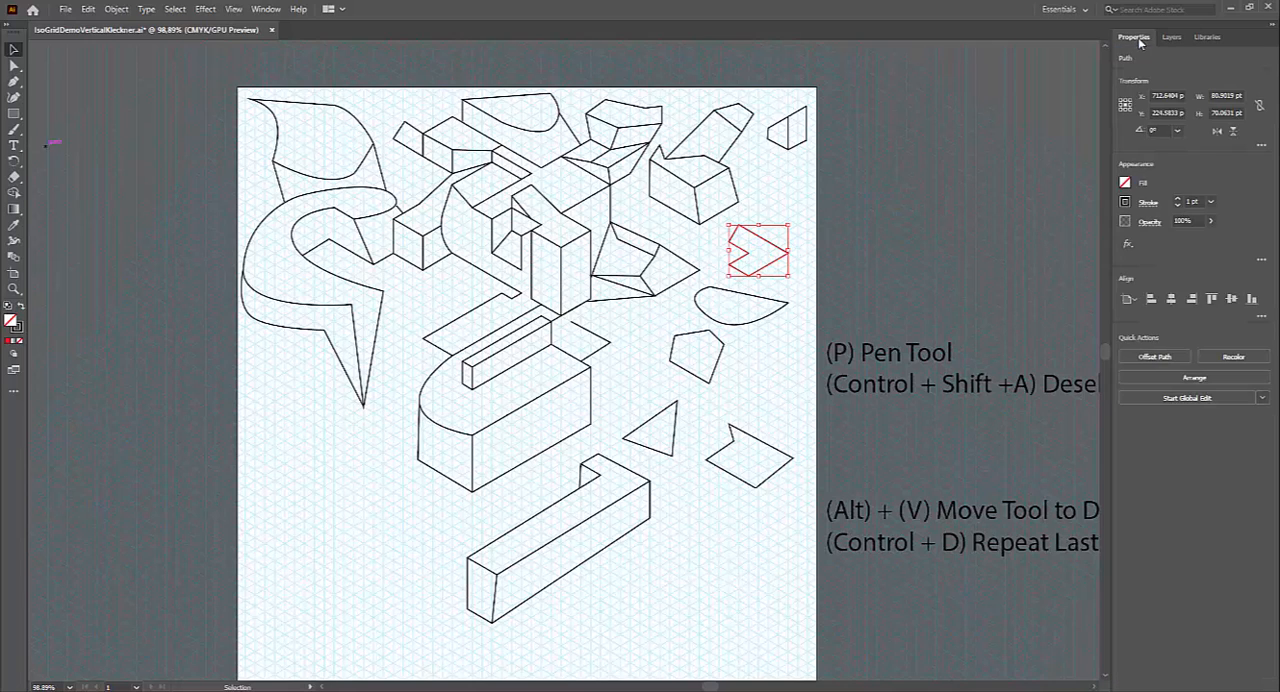
click(1126, 182)
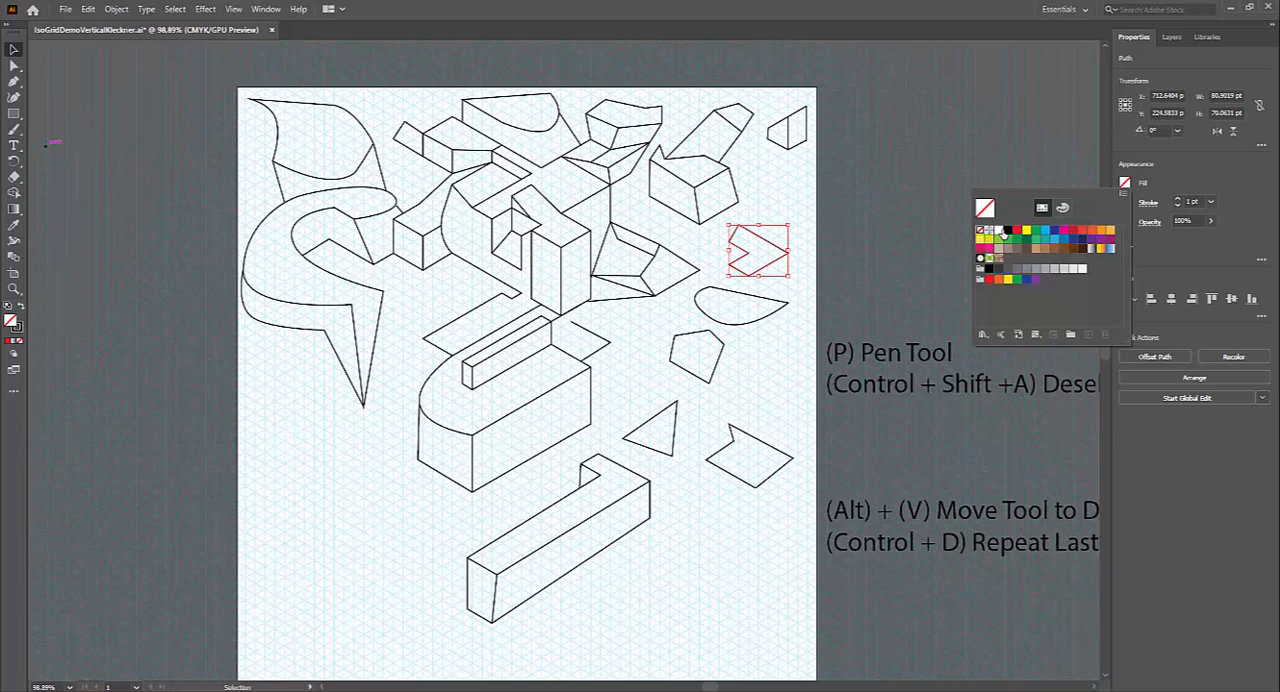
click(998, 230)
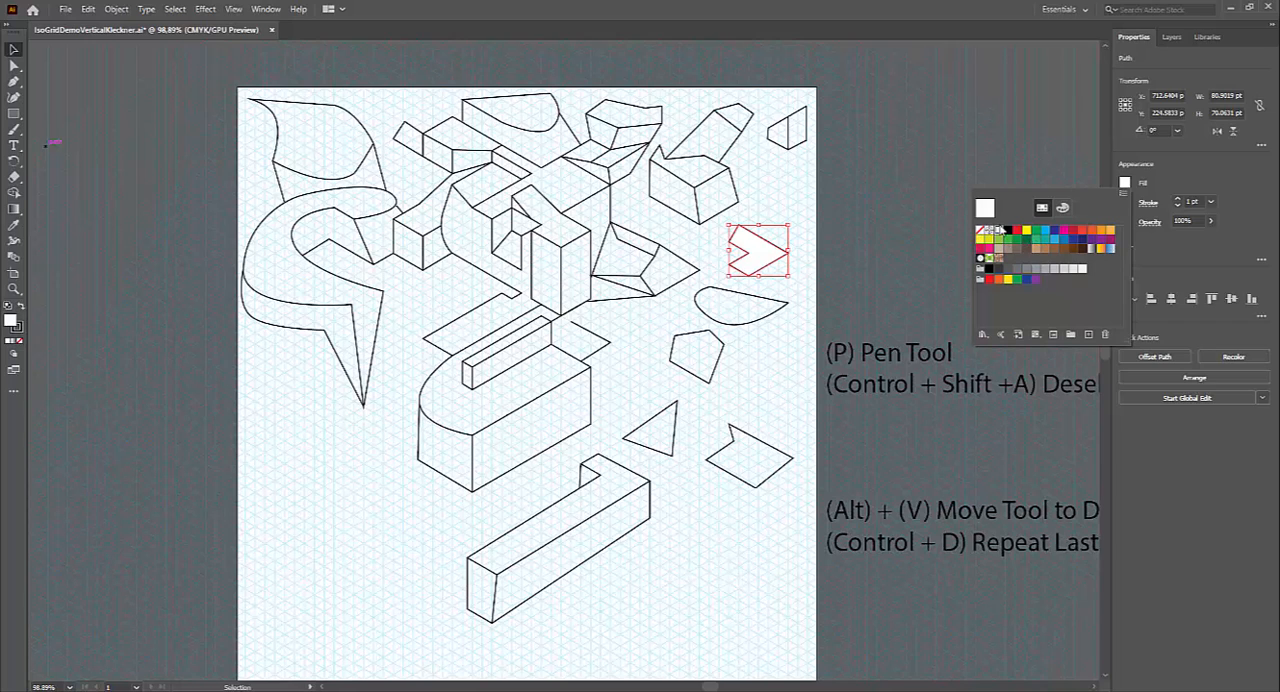
click(1172, 37)
click(1172, 37)
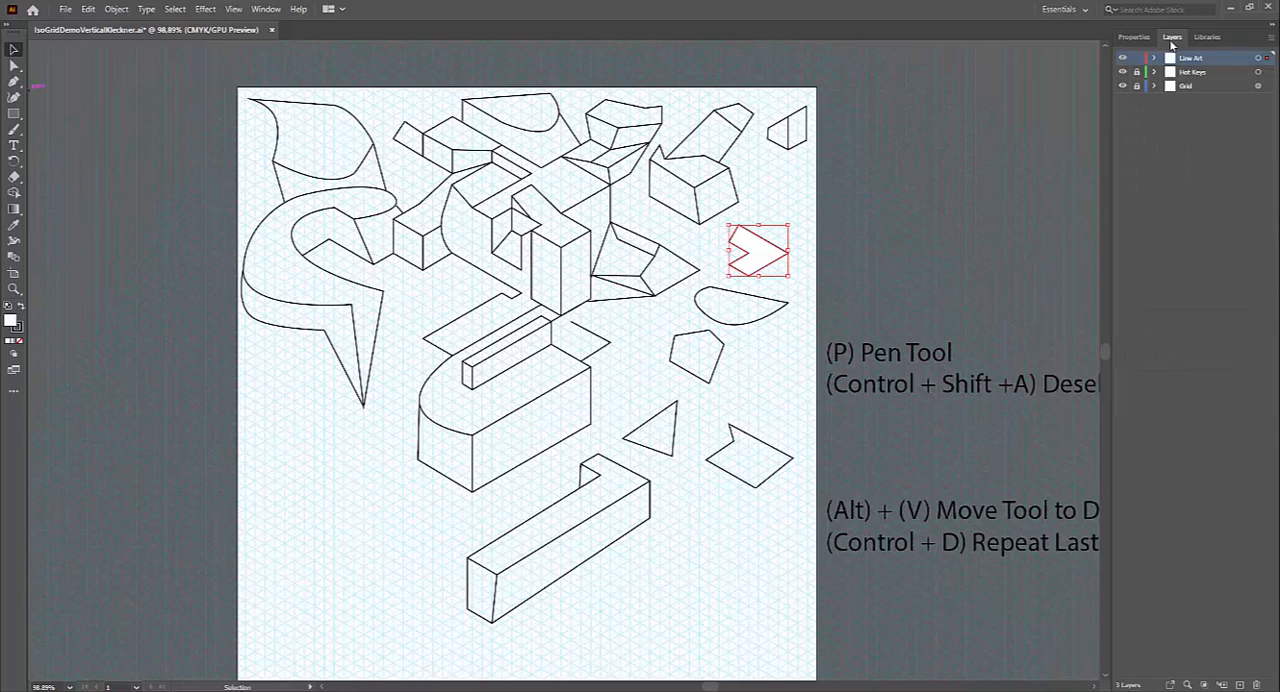
Step: Select all artwork on the Line Art layer and set its fill to None
click(1259, 59)
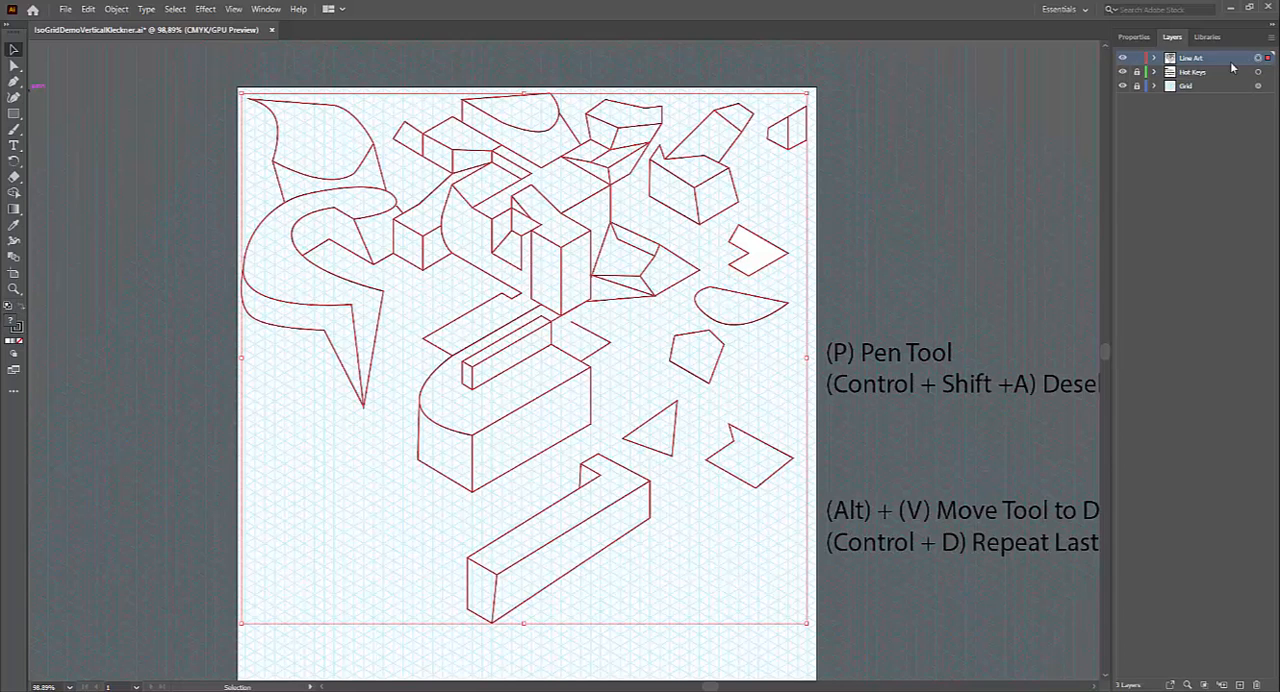
click(1132, 38)
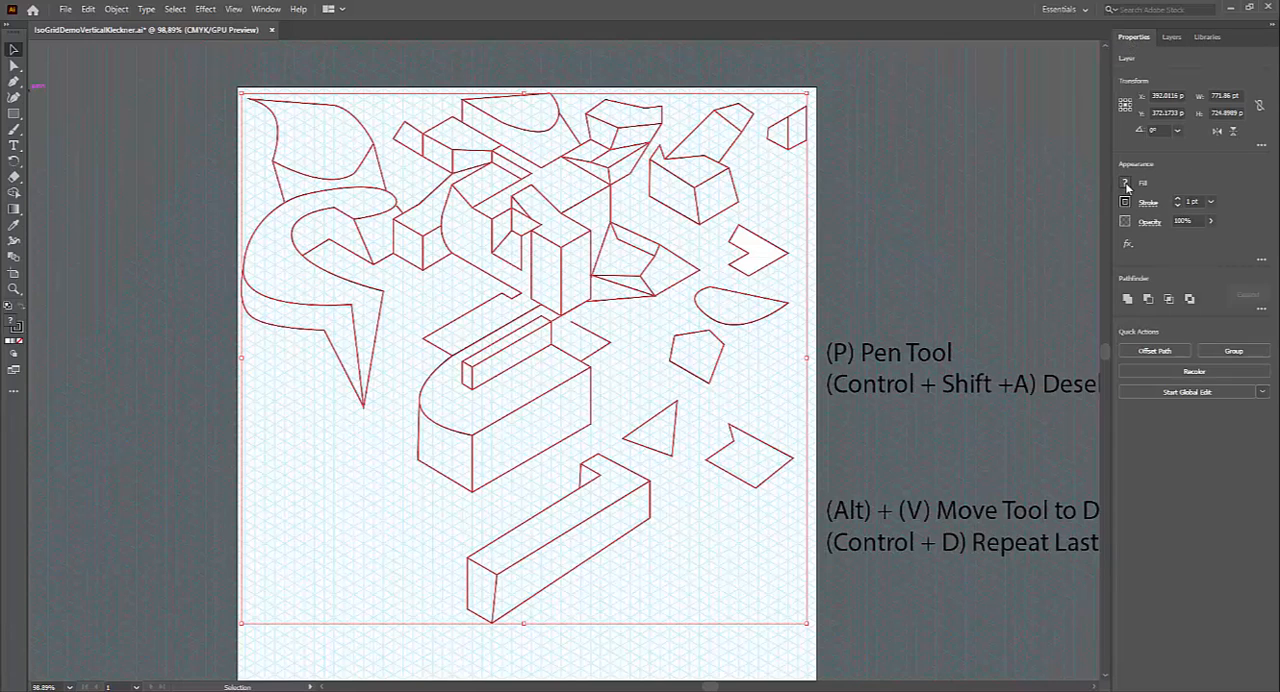
click(1126, 186)
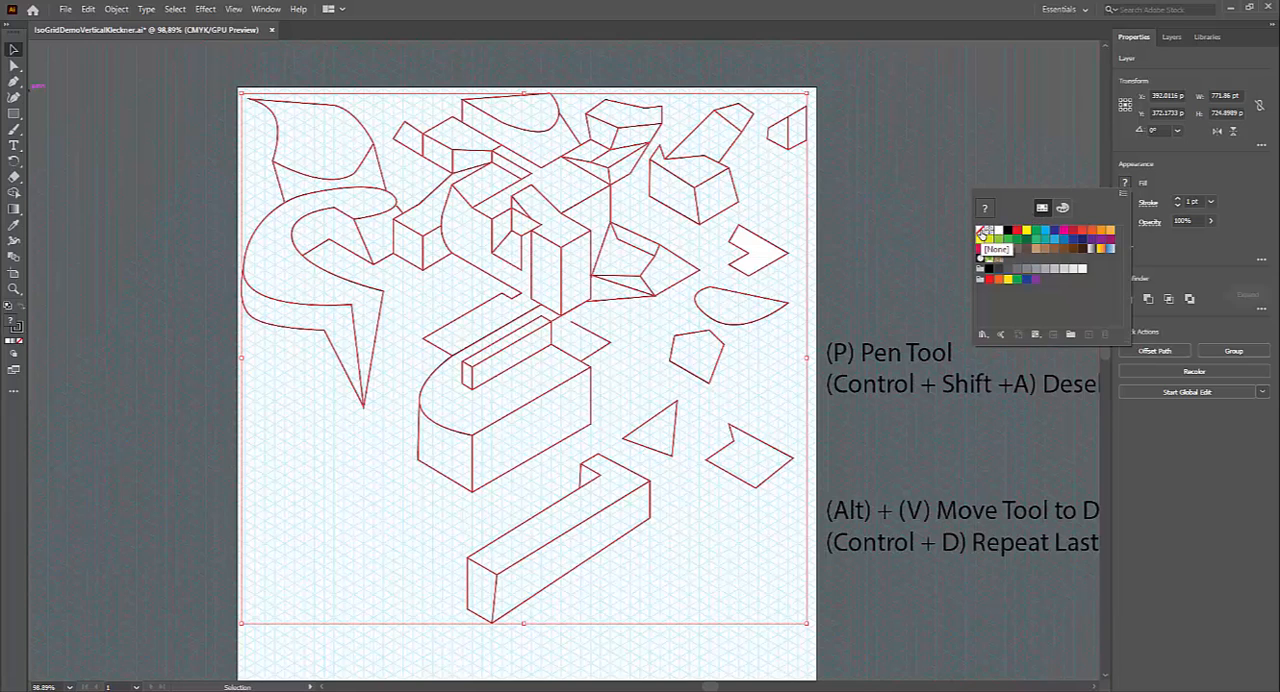
click(983, 233)
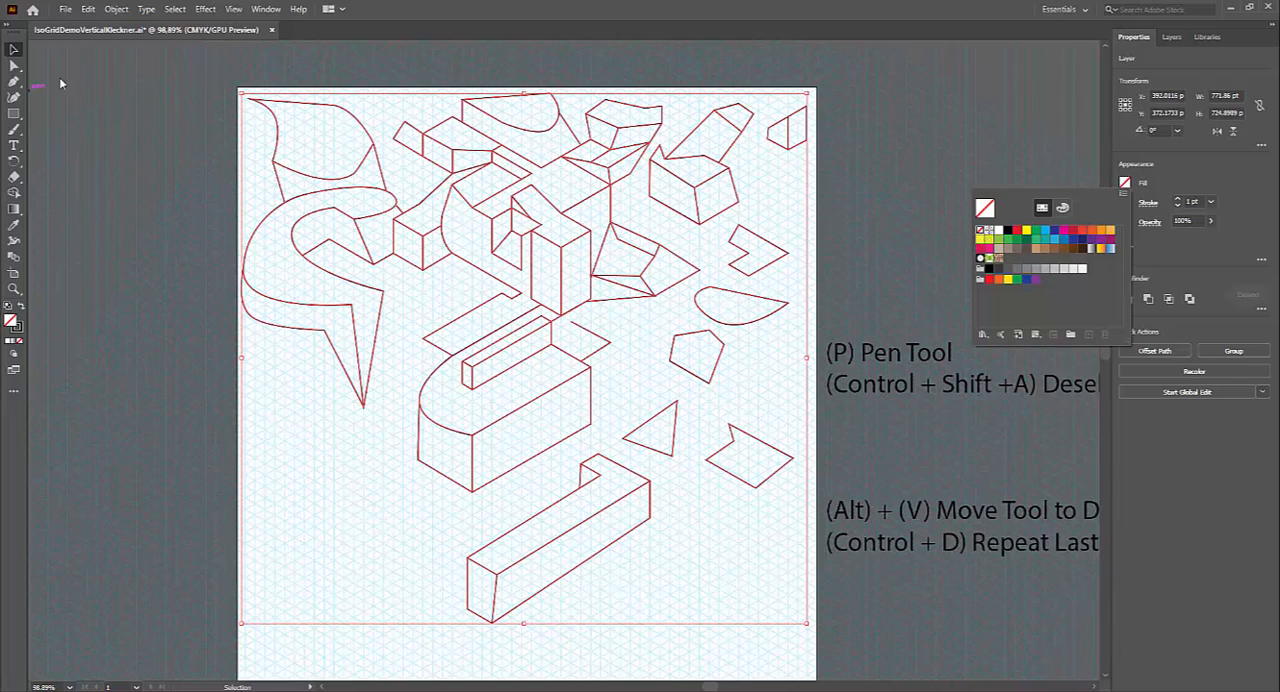
click(165, 133)
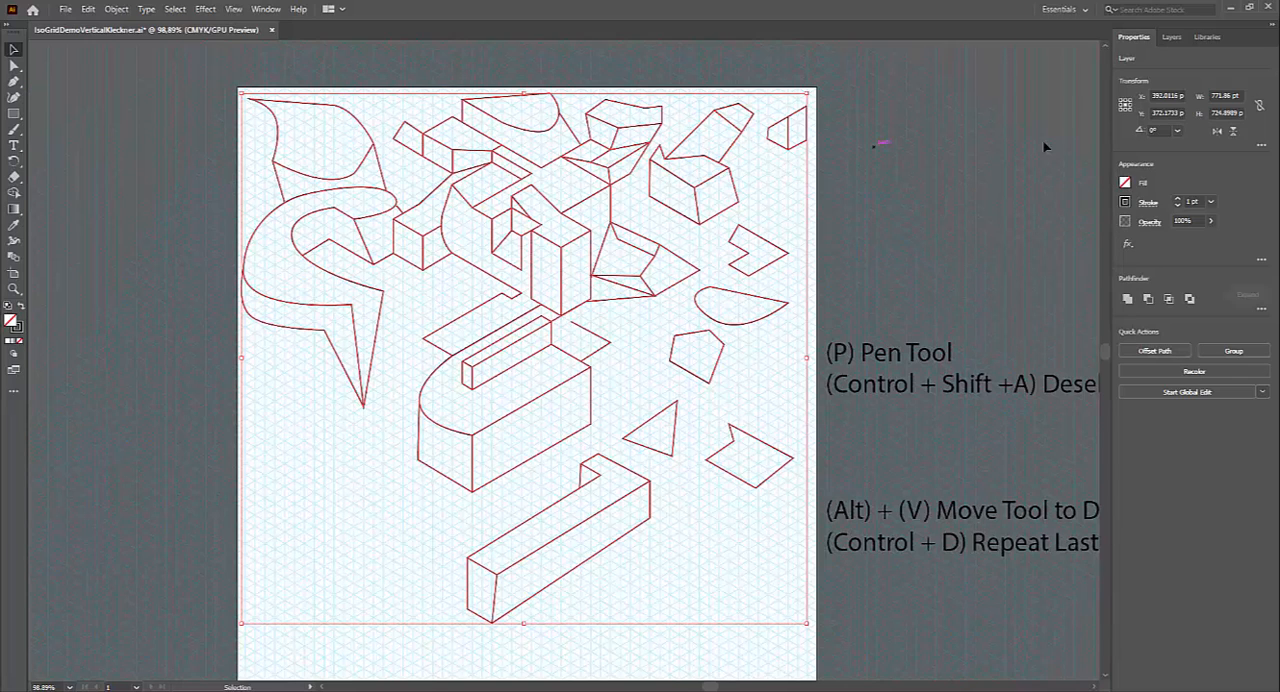
Step: Copy all the selected artwork of the Line Art layer to the clipboard
click(1170, 38)
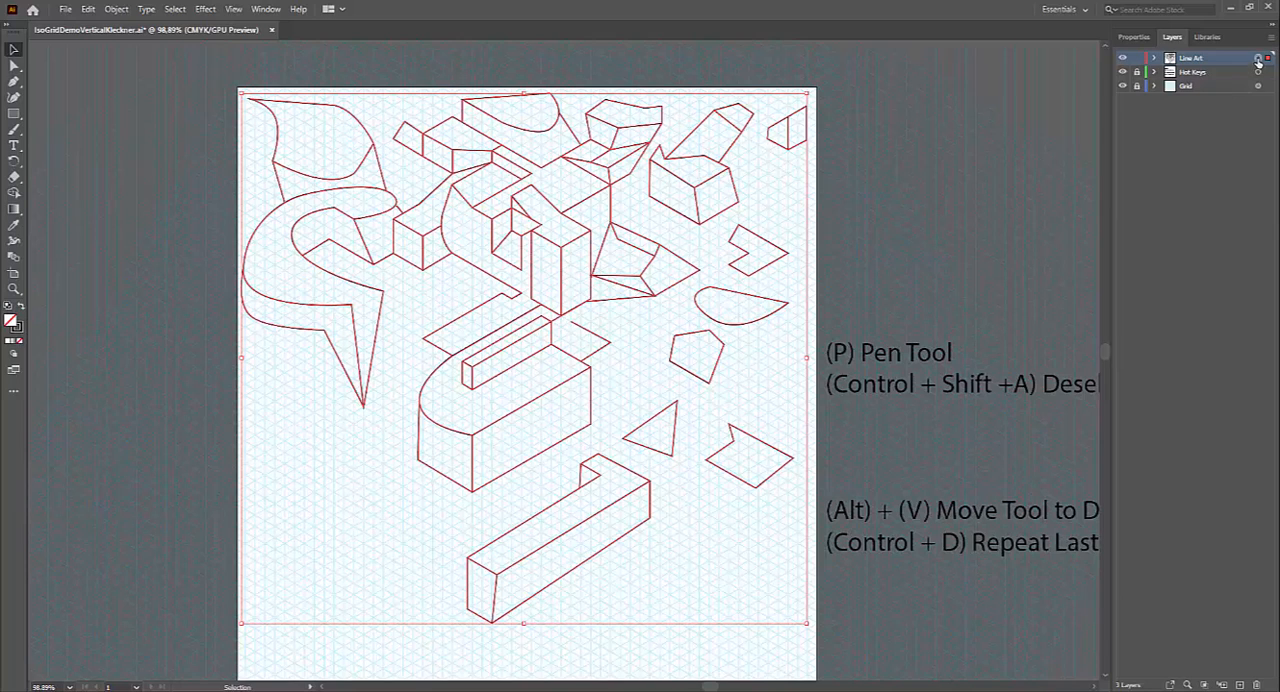
click(88, 9)
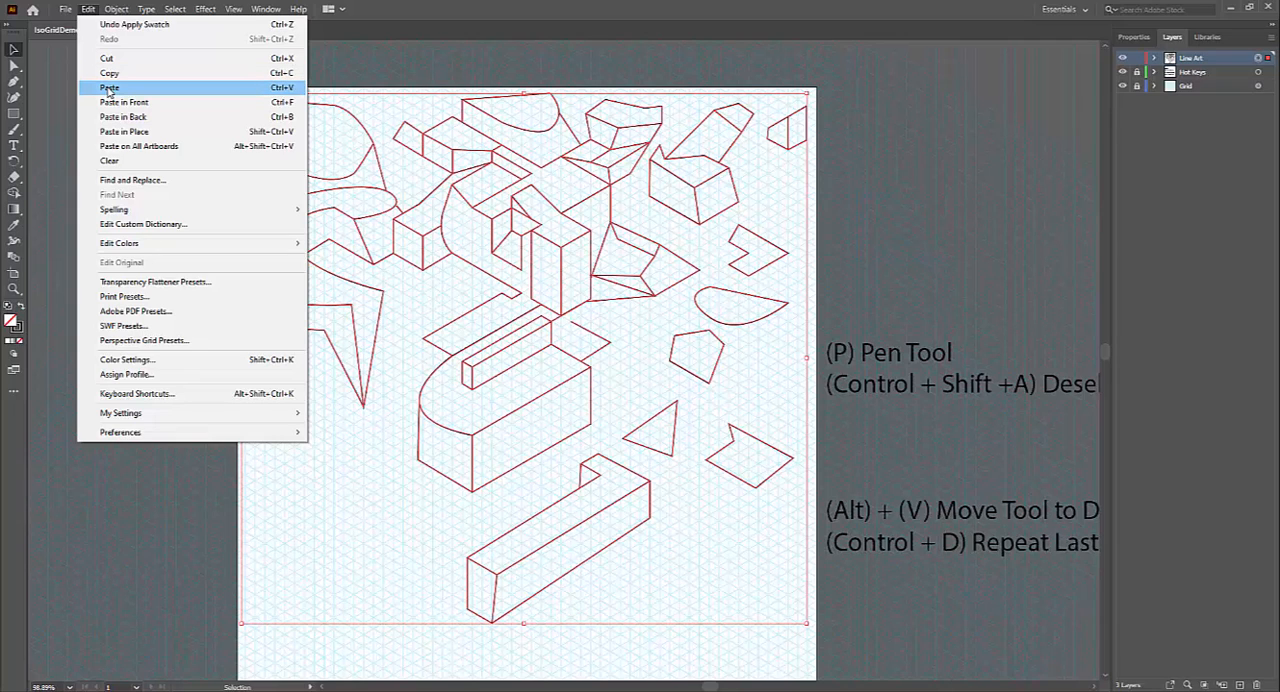
click(586, 20)
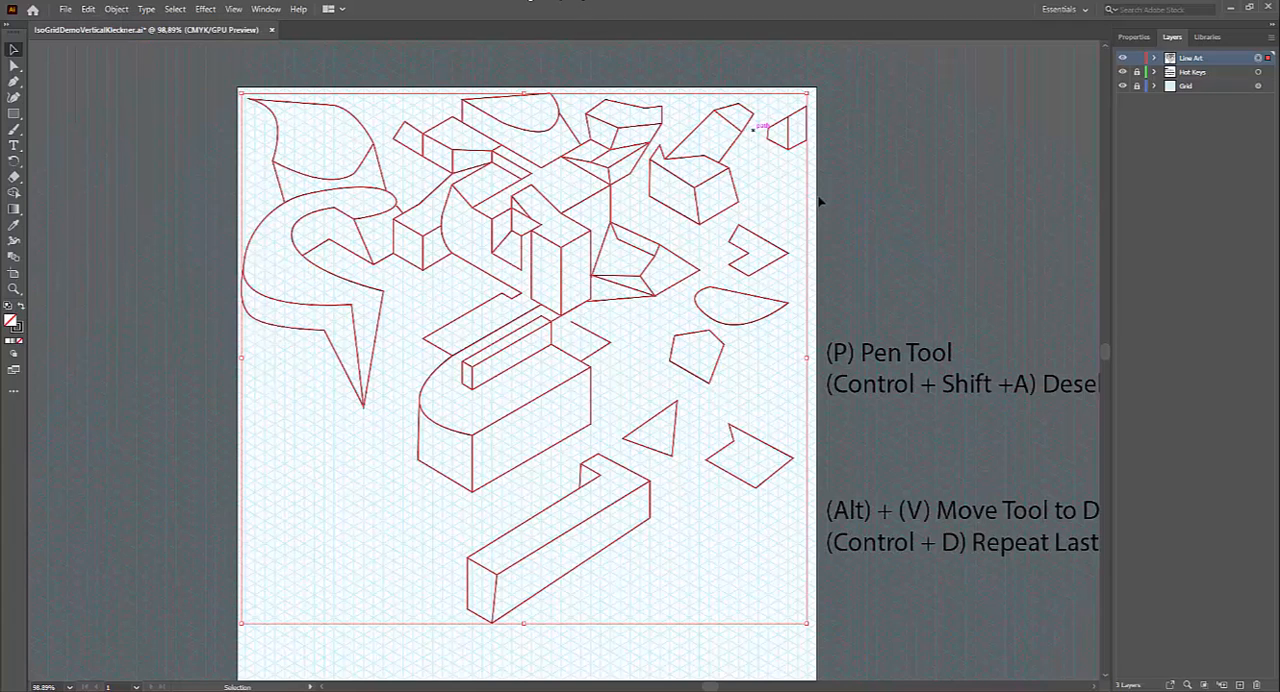
key(a)
key(v)
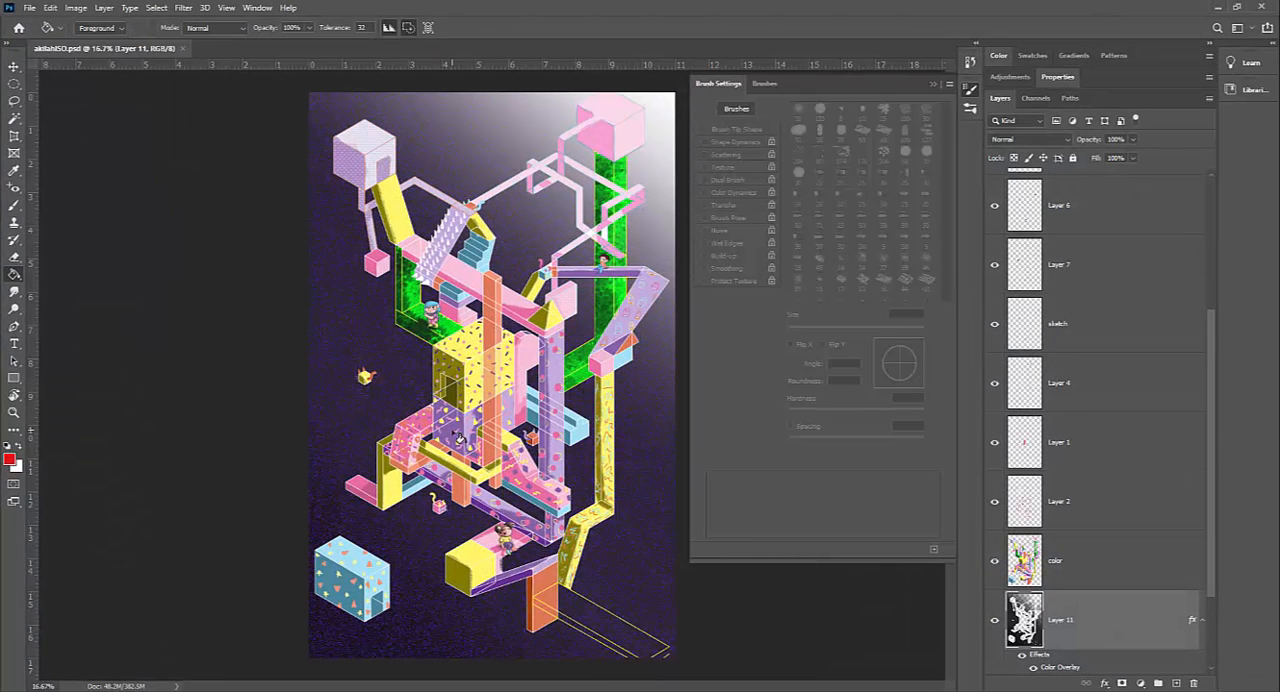
Step: Switch to Photoshop, collapse the brush settings, and create a new portrait document from the Tabloid preset, 11 x 17 in at 300 ppi
click(931, 86)
click(29, 8)
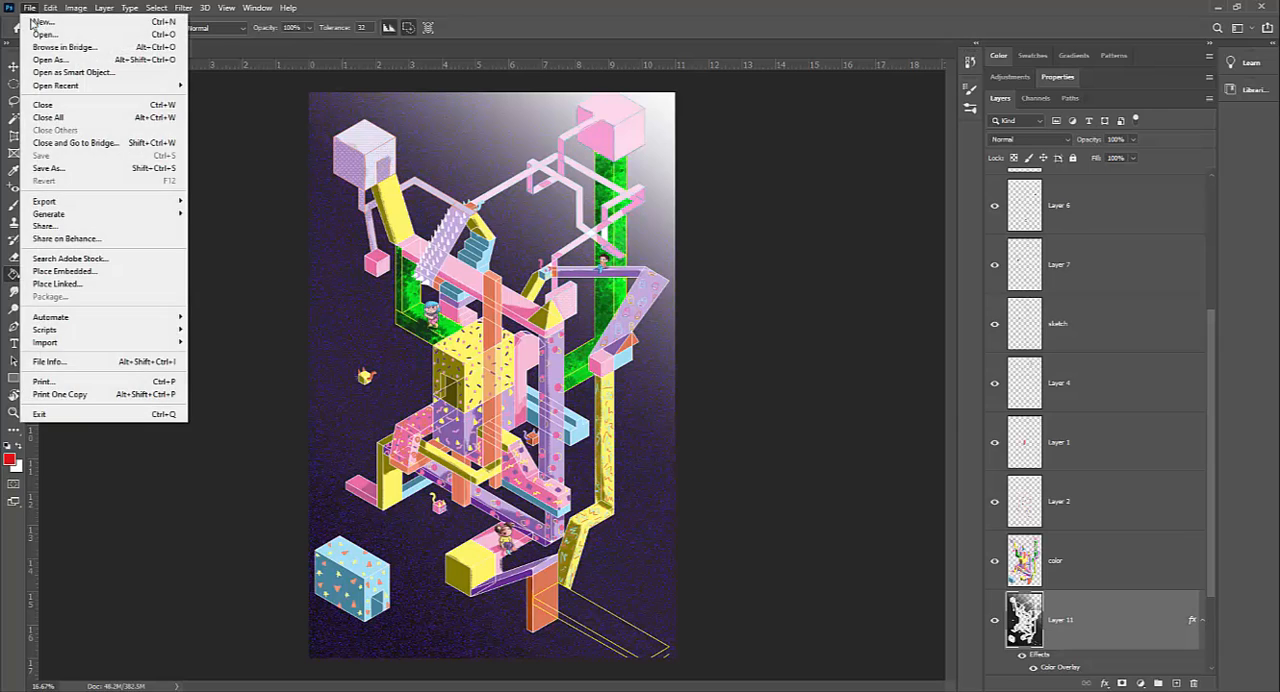
click(40, 24)
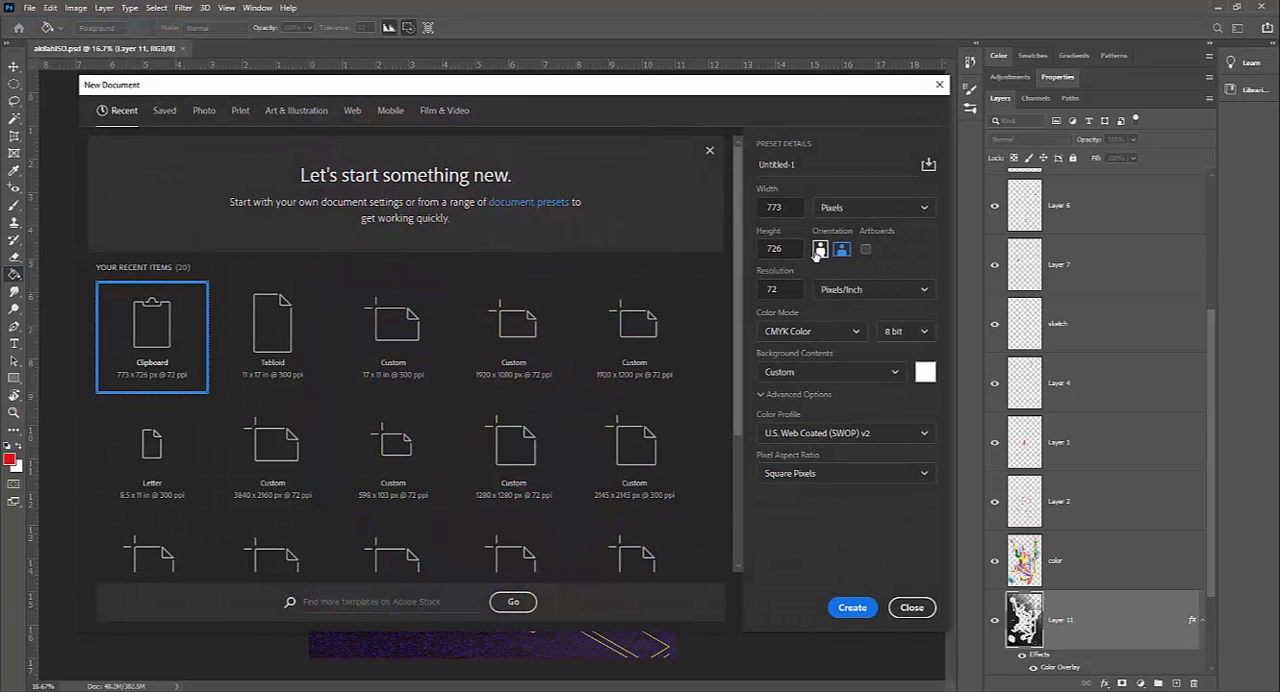
click(819, 249)
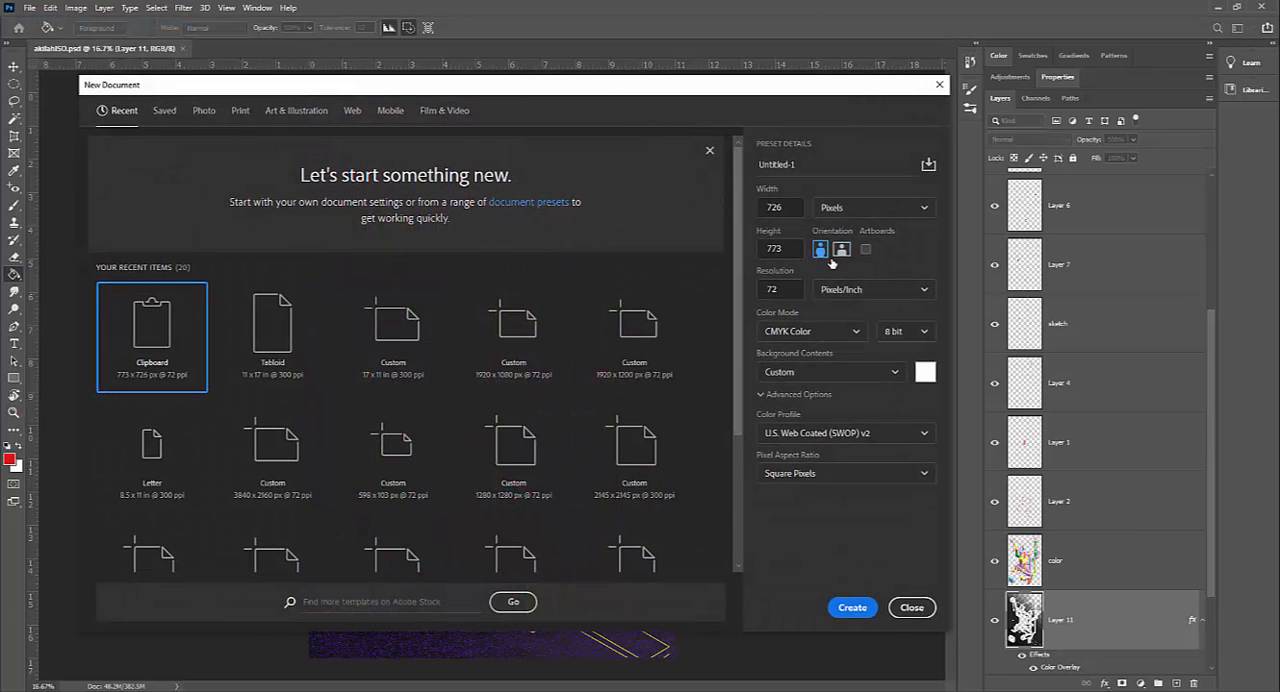
click(843, 251)
click(821, 251)
click(281, 348)
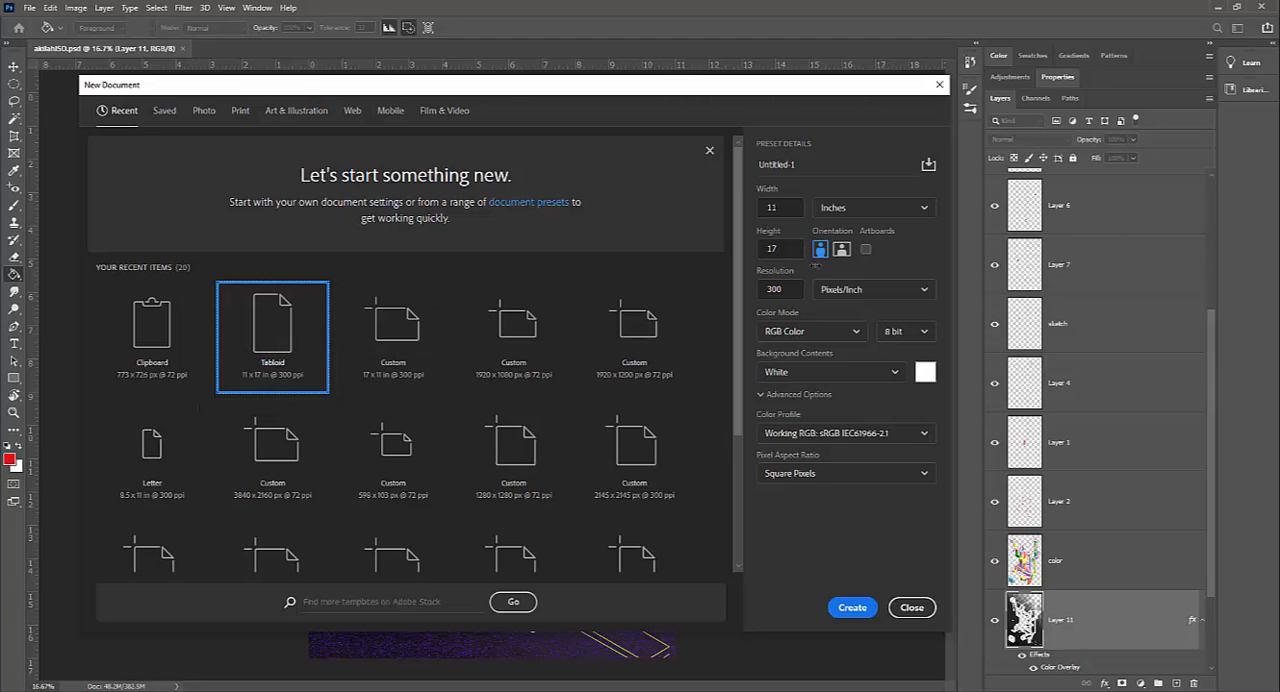
click(852, 607)
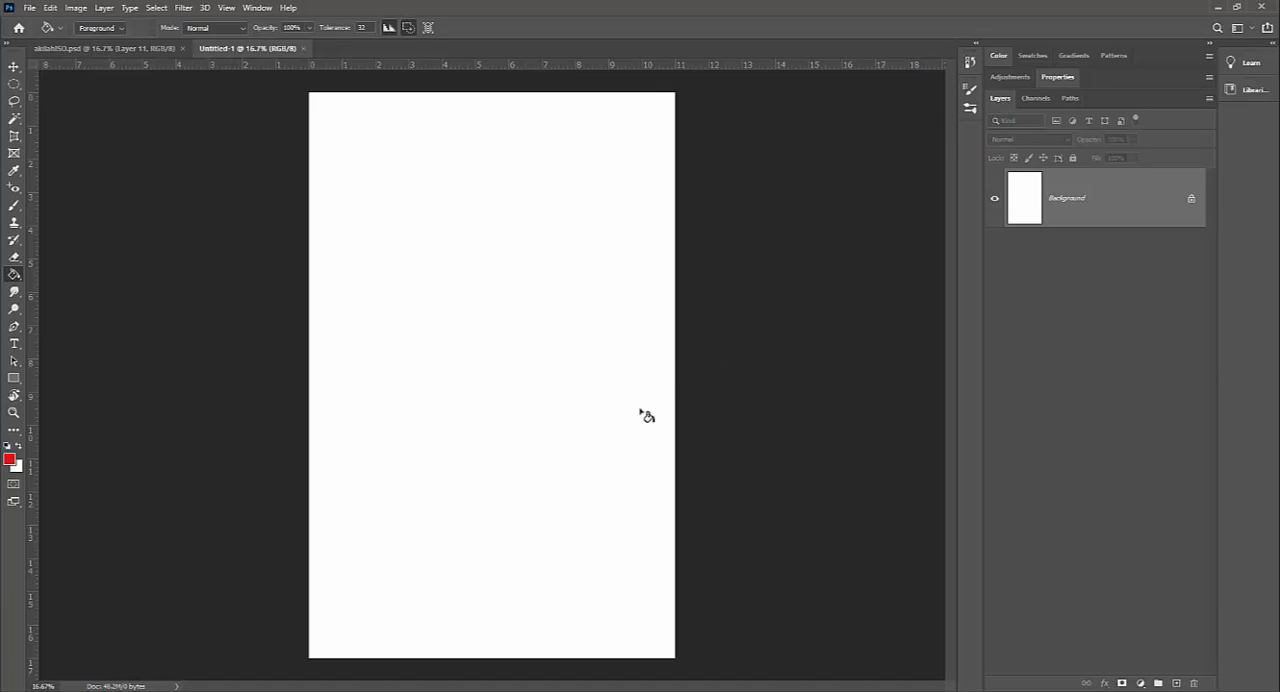
Step: Paste the copied Illustrator line art into the blank Tabloid document as a Smart Object
click(57, 9)
click(74, 128)
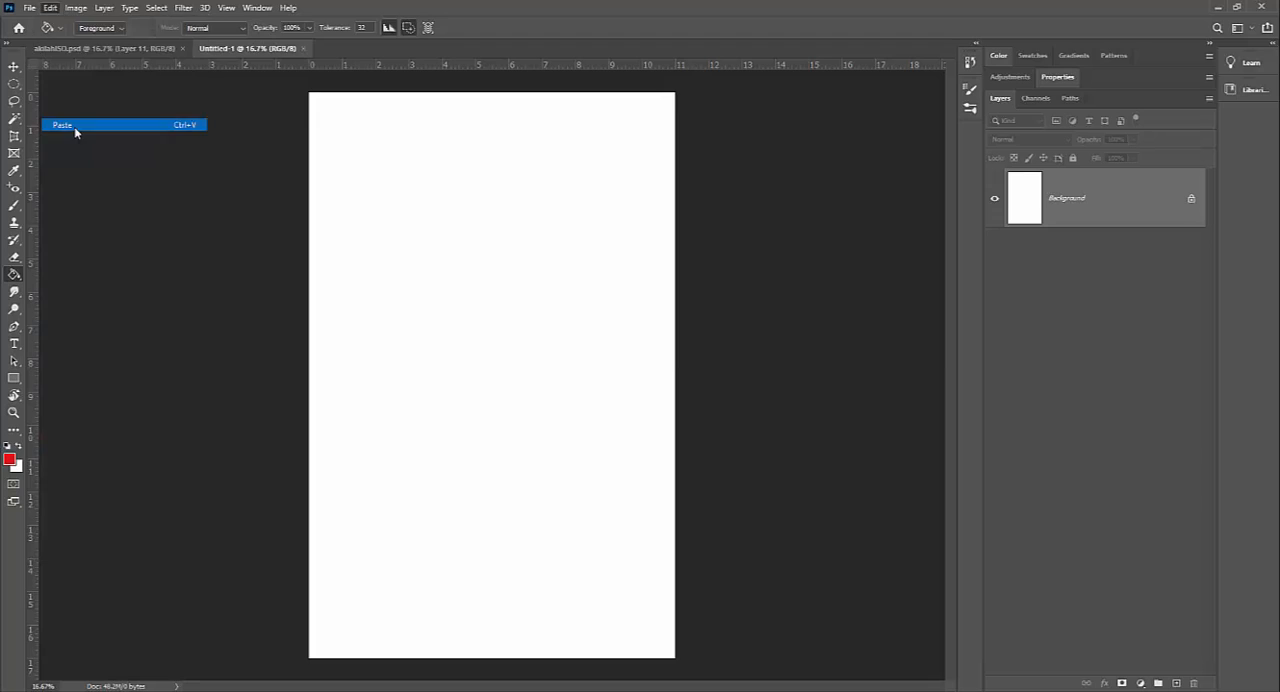
drag(617, 229, 543, 260)
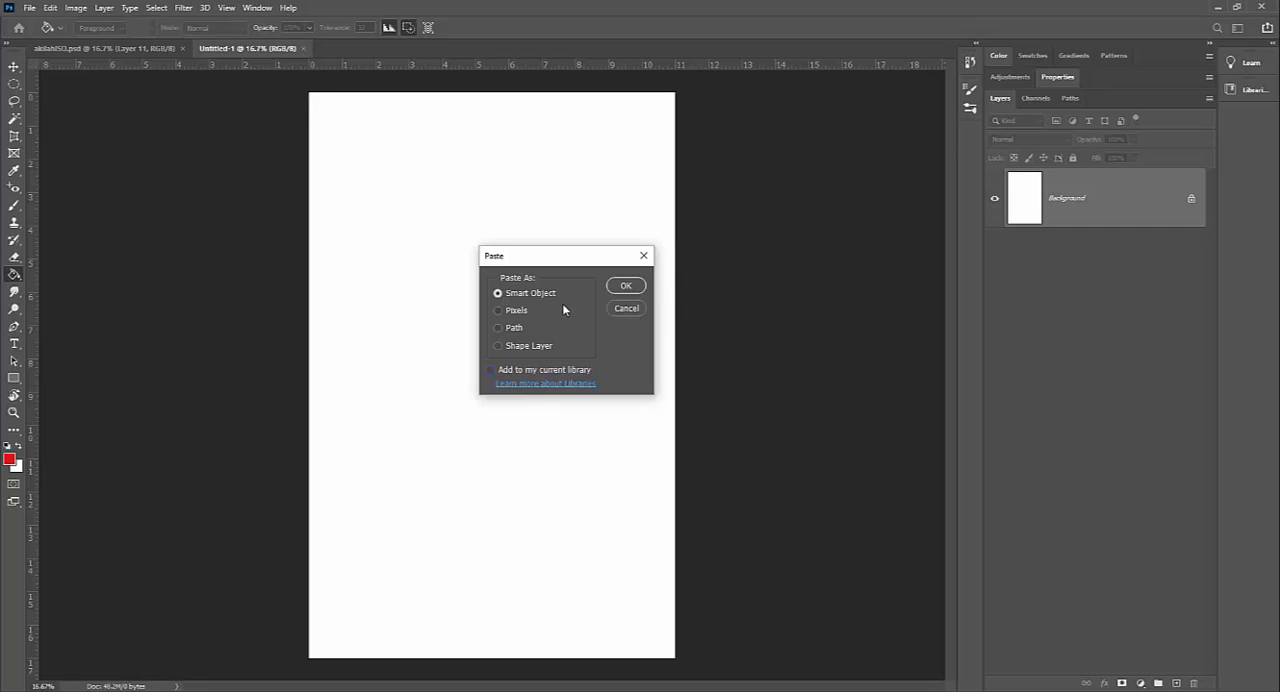
click(626, 286)
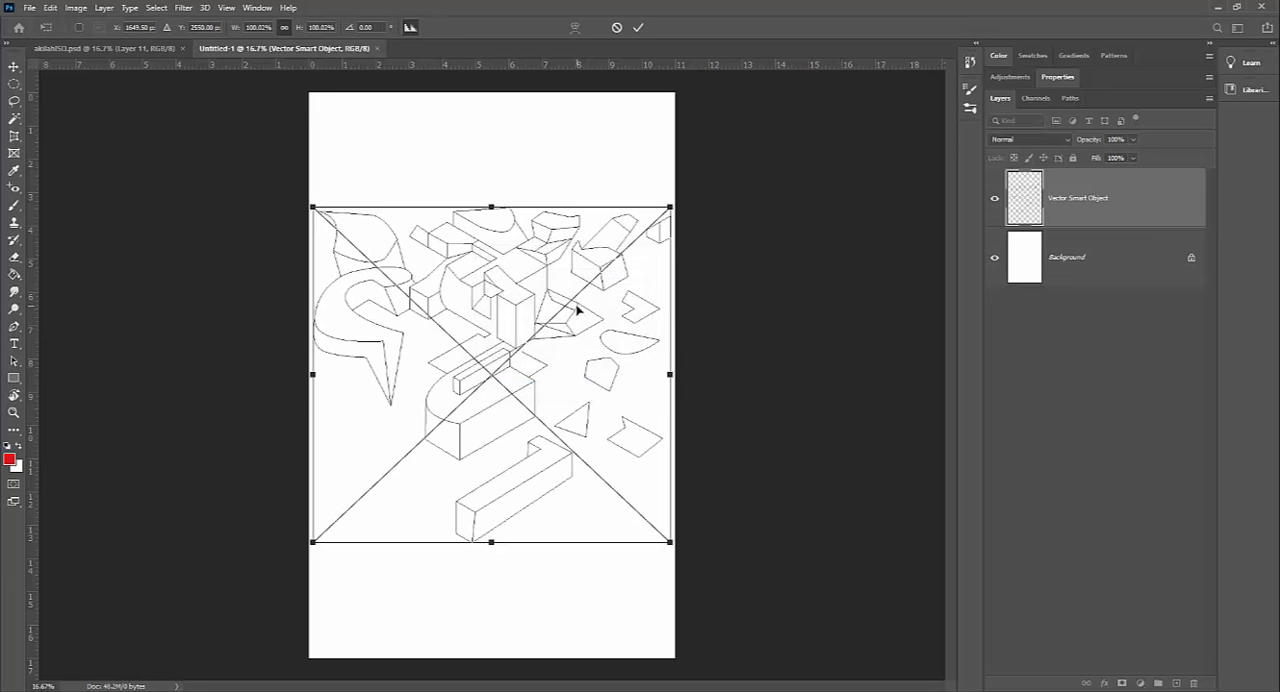
Step: Fit the pasted line art to the page width near the top at about 102.7% scale, and name its layer Selection
drag(577, 311, 576, 229)
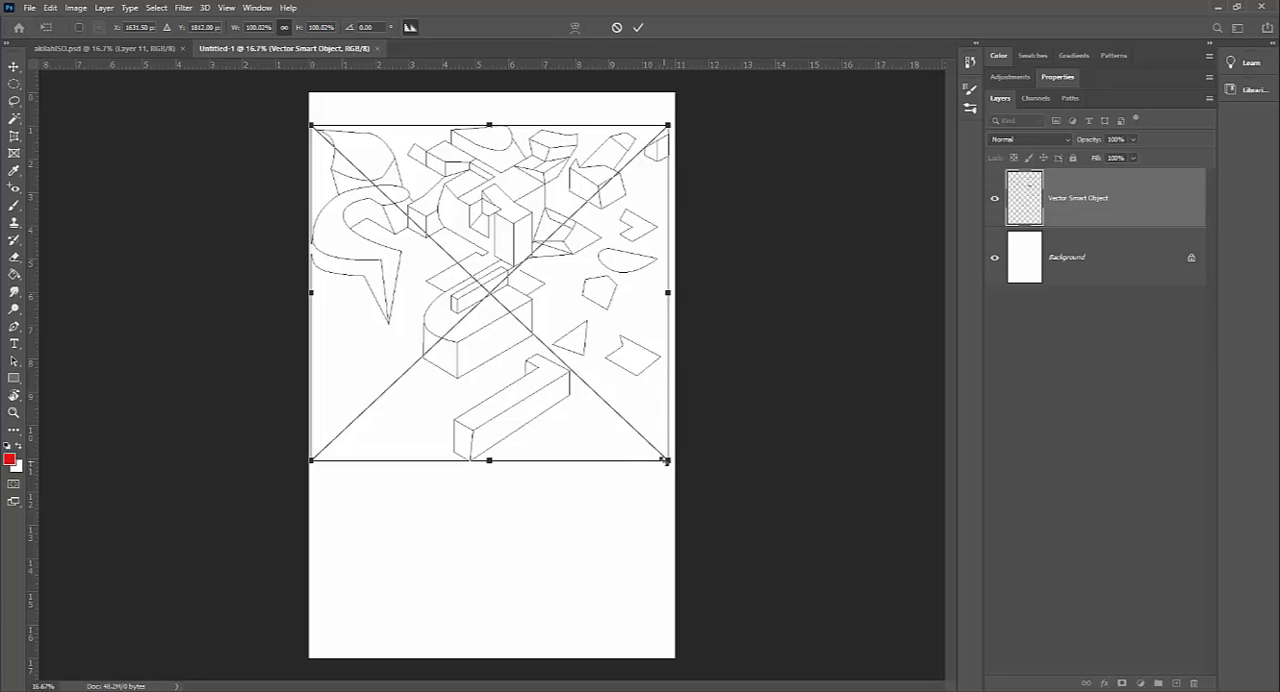
drag(667, 461, 645, 379)
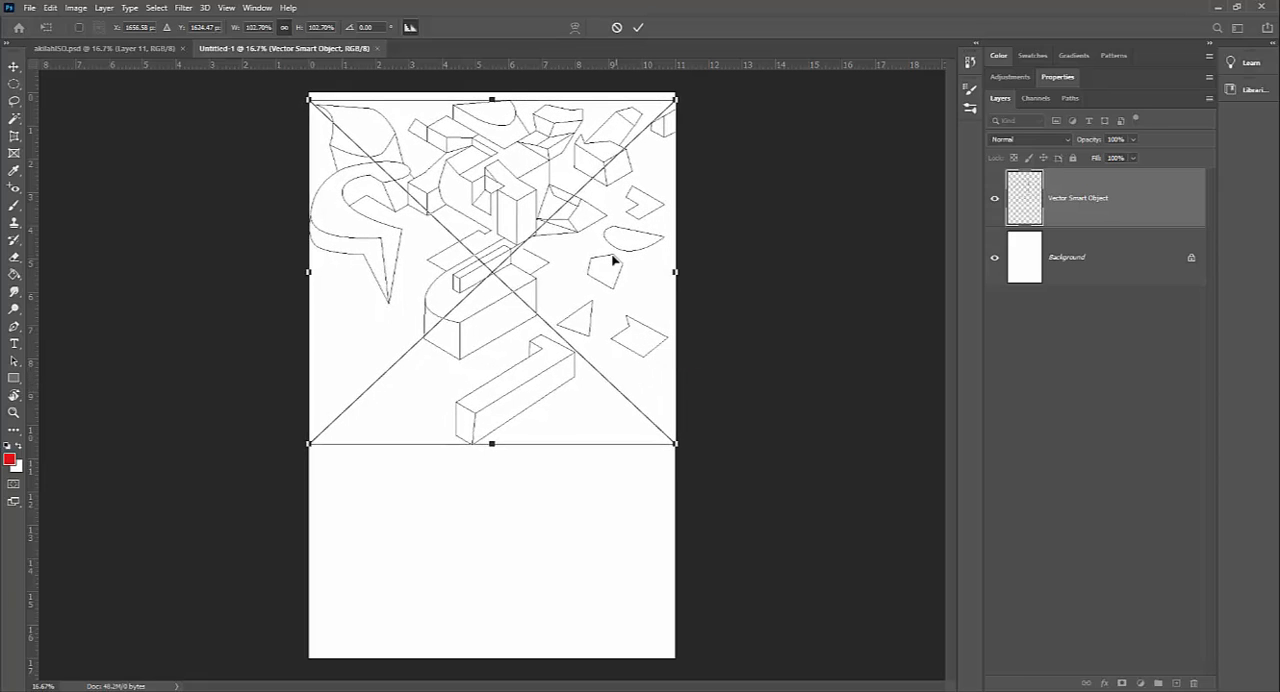
key(Return)
key(g)
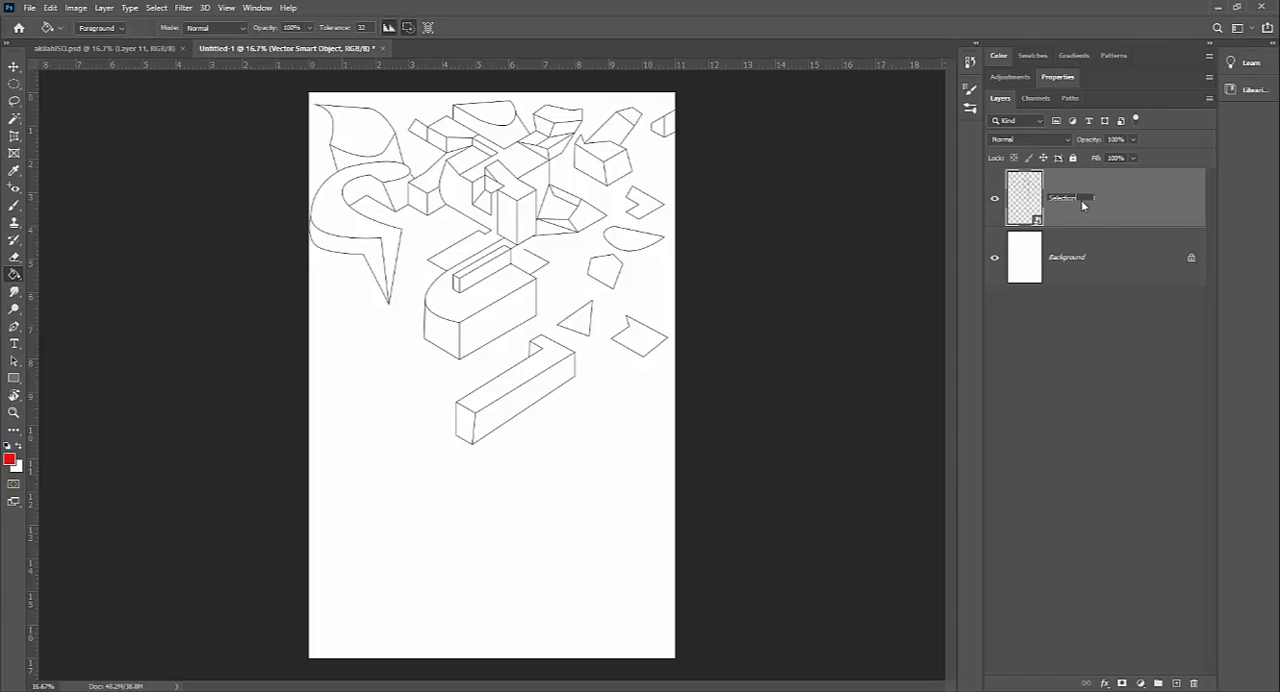
key(Return)
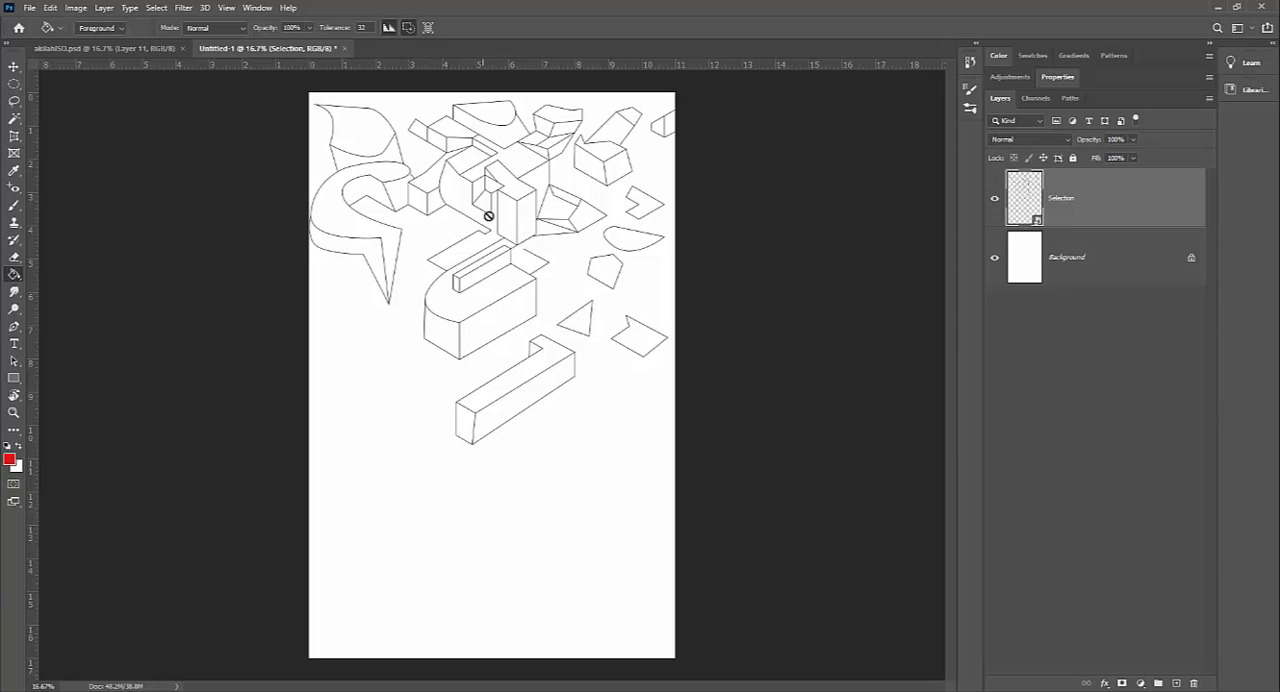
Step: Try the Magic Wand tool on enclosed shapes and the empty area around the line art, and clear the selection
key(w)
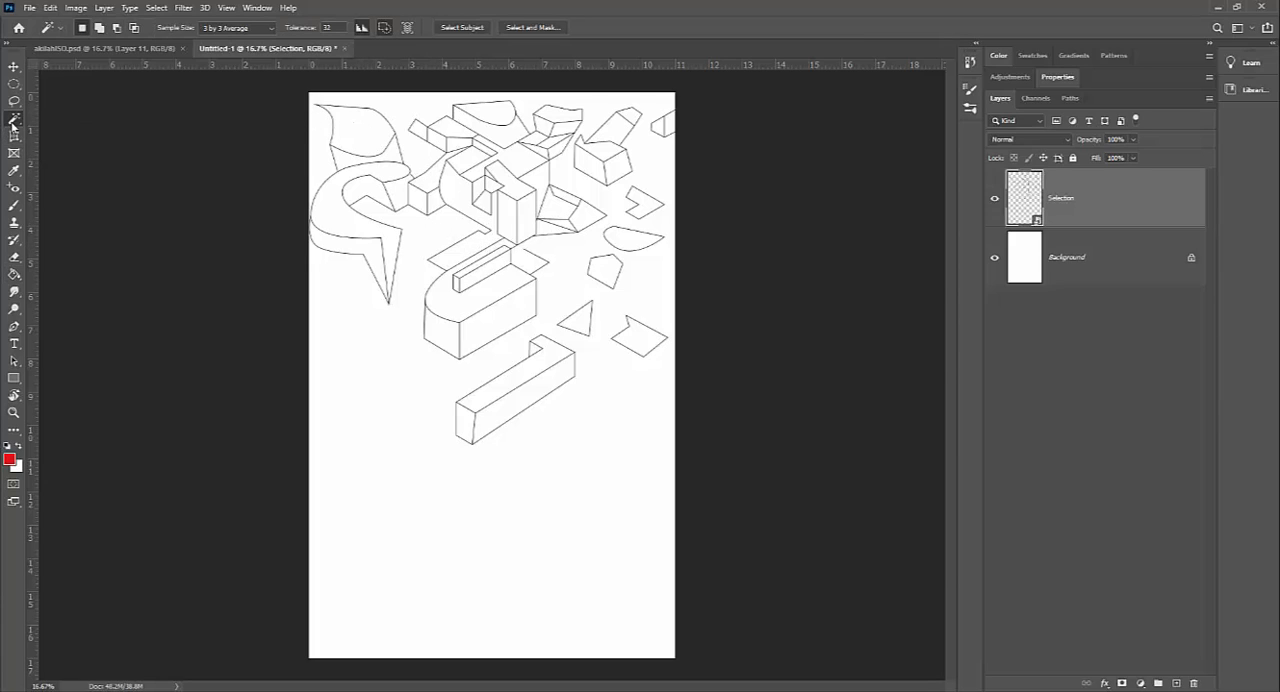
right_click(13, 124)
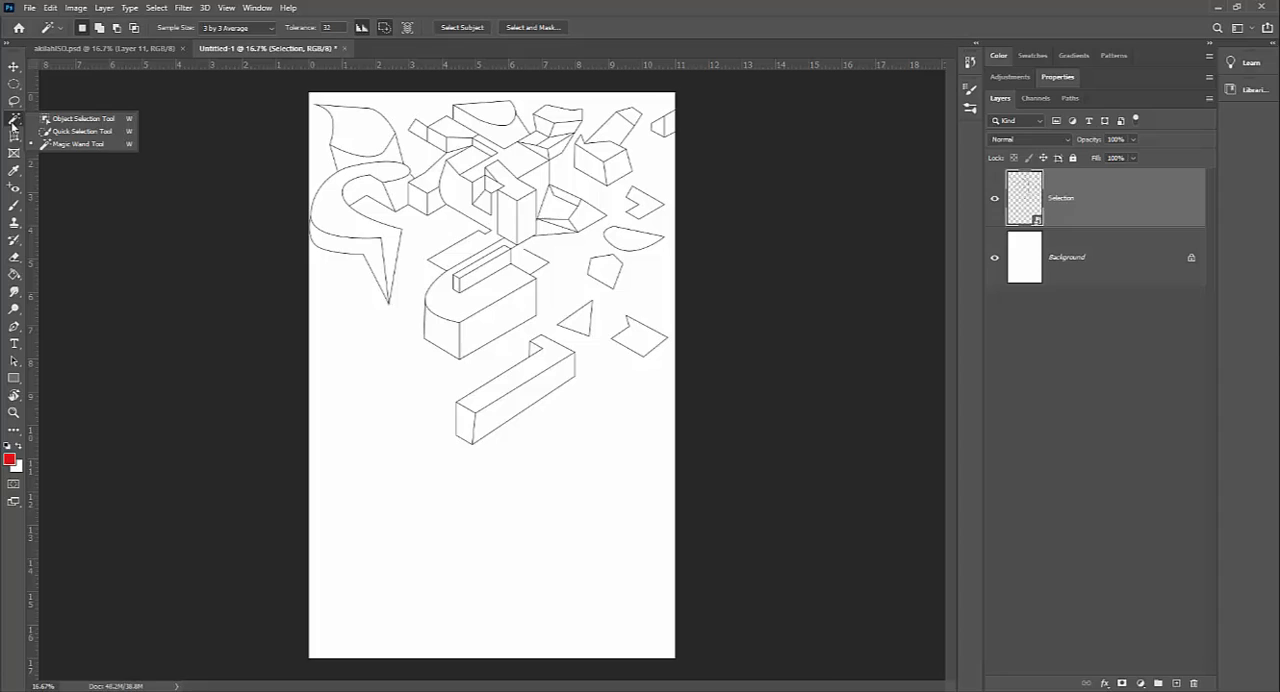
click(82, 133)
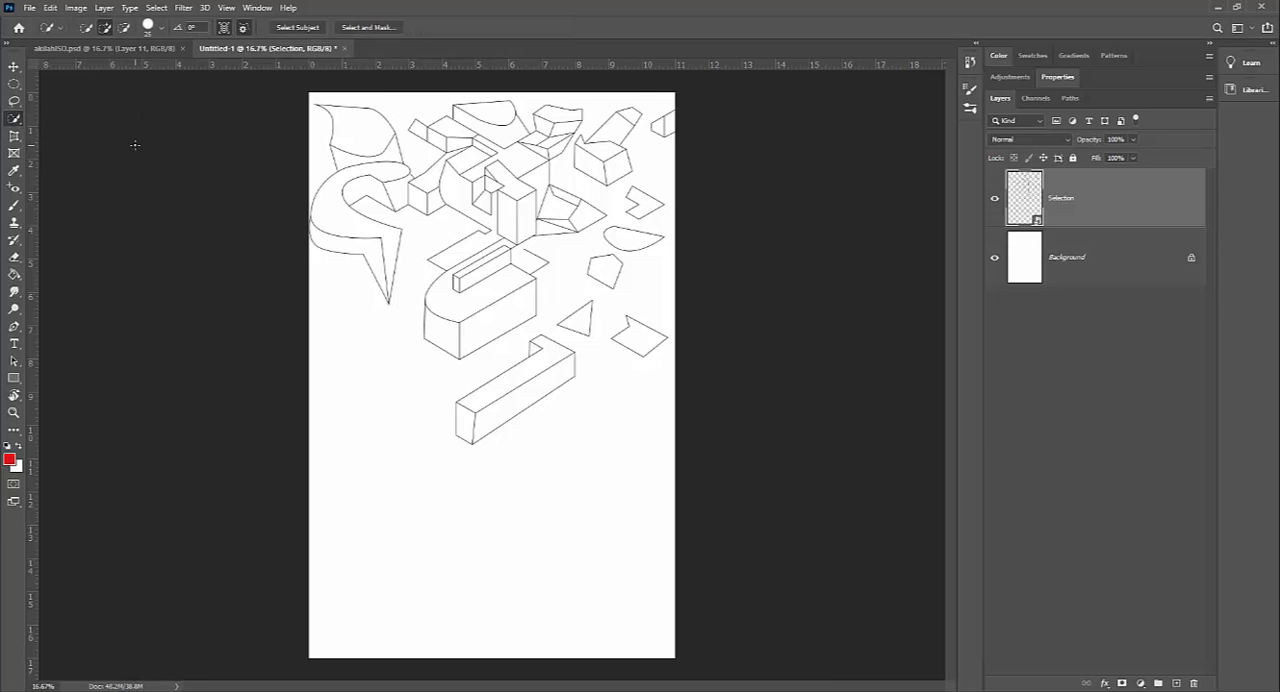
key(shift+w)
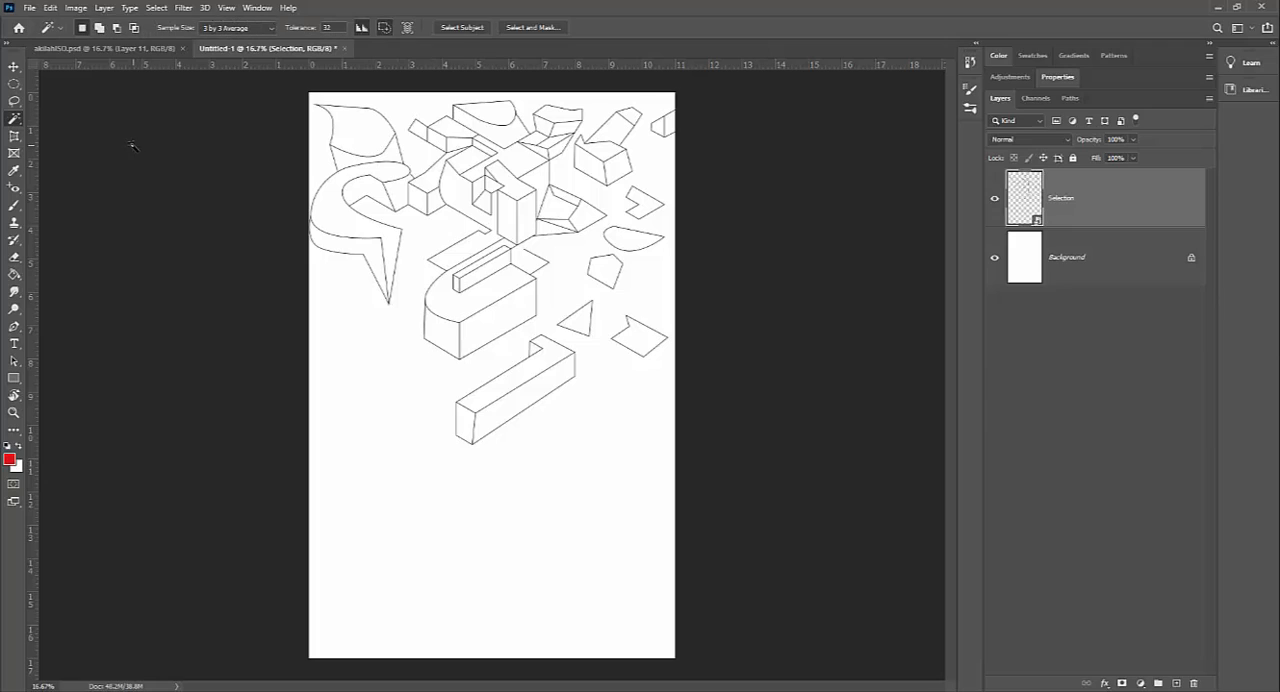
right_click(14, 122)
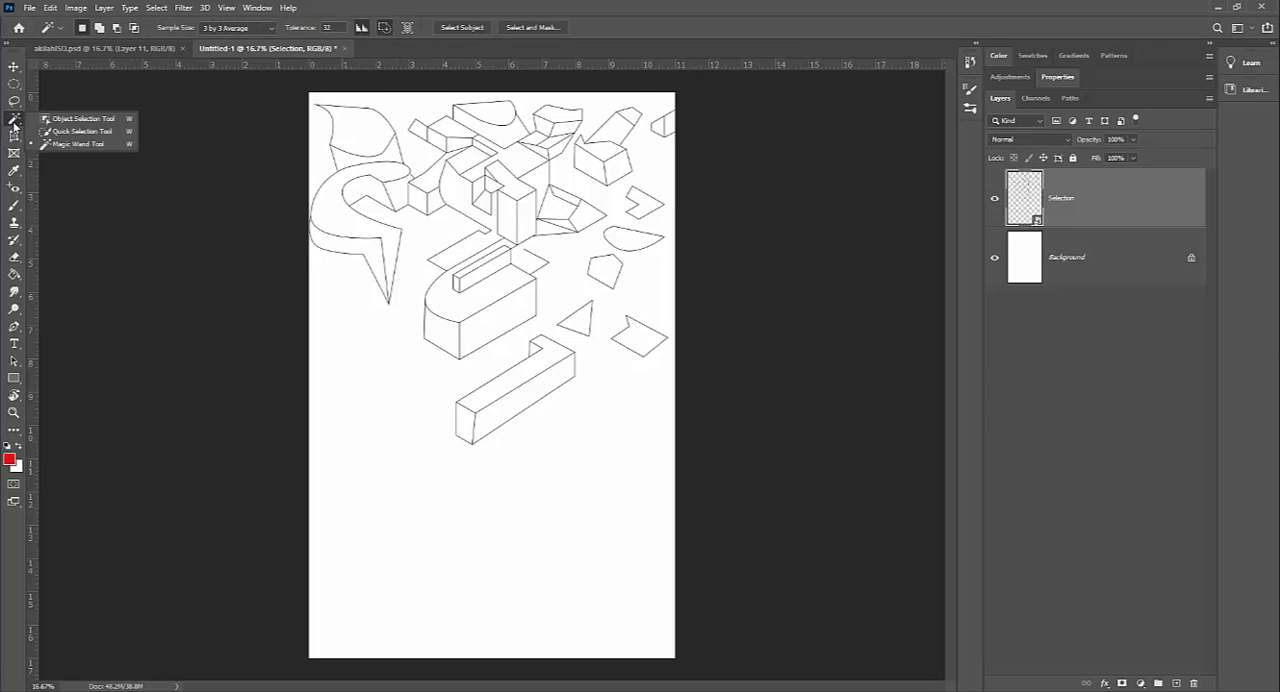
click(65, 145)
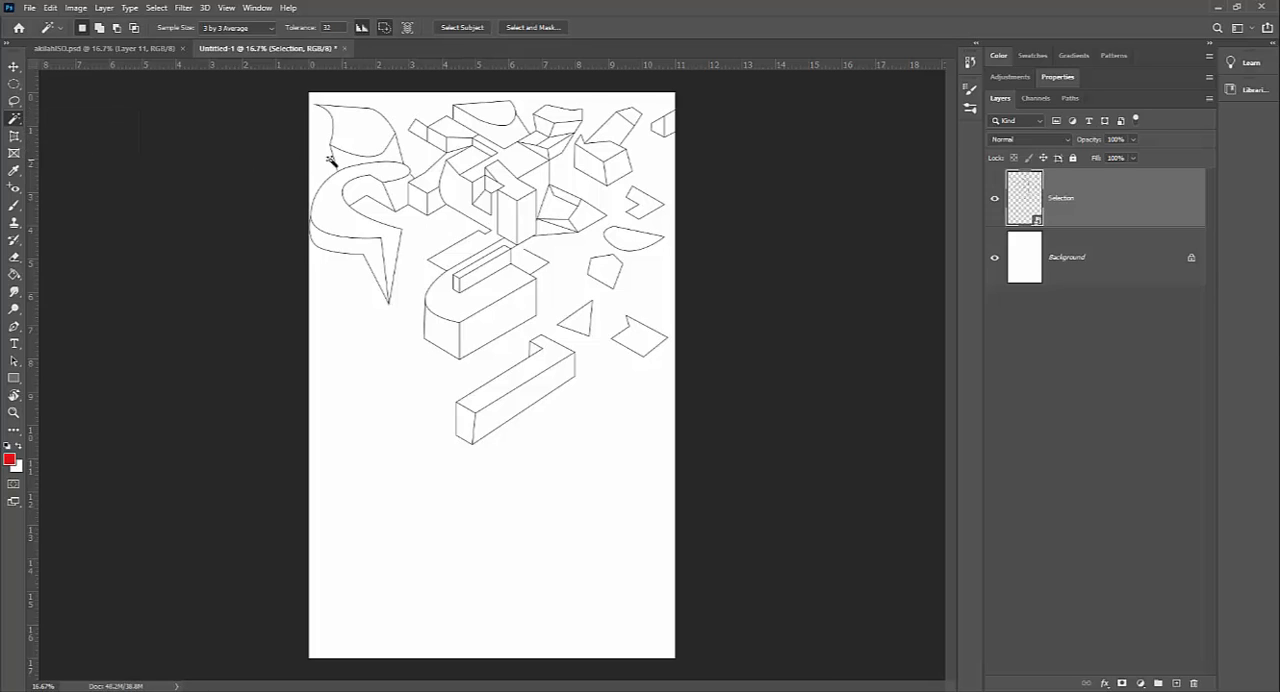
click(361, 137)
click(490, 120)
click(528, 262)
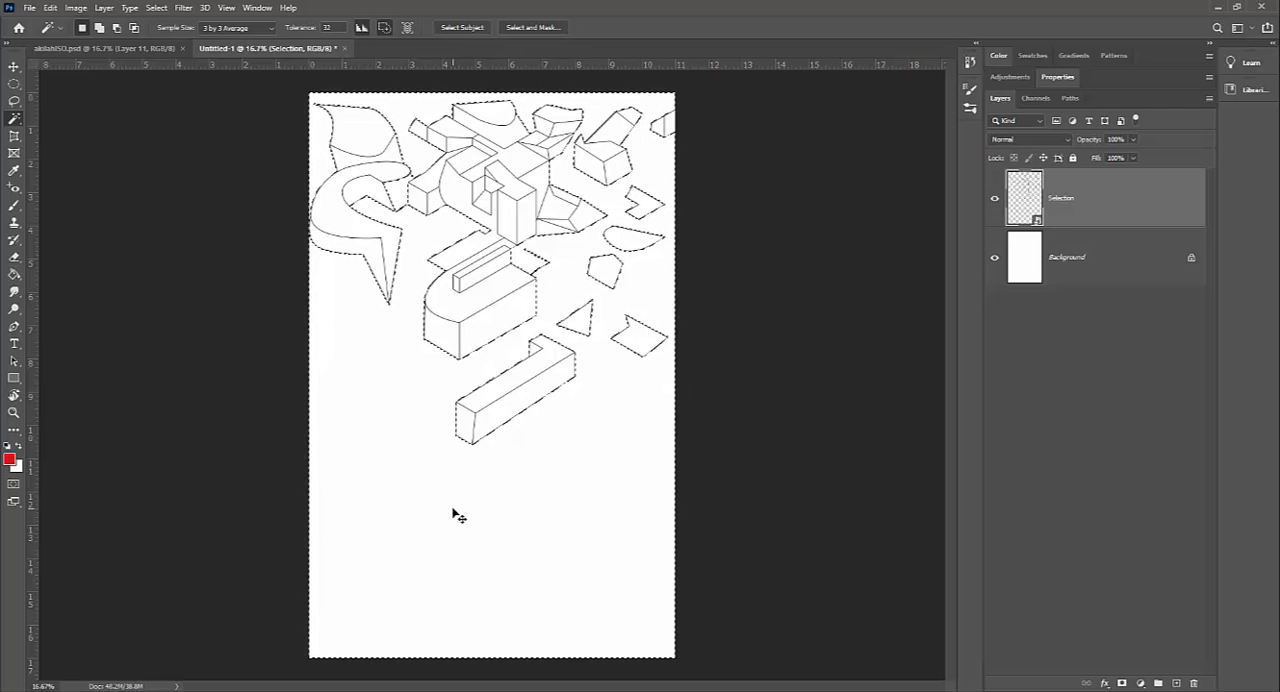
key(ctrl+d)
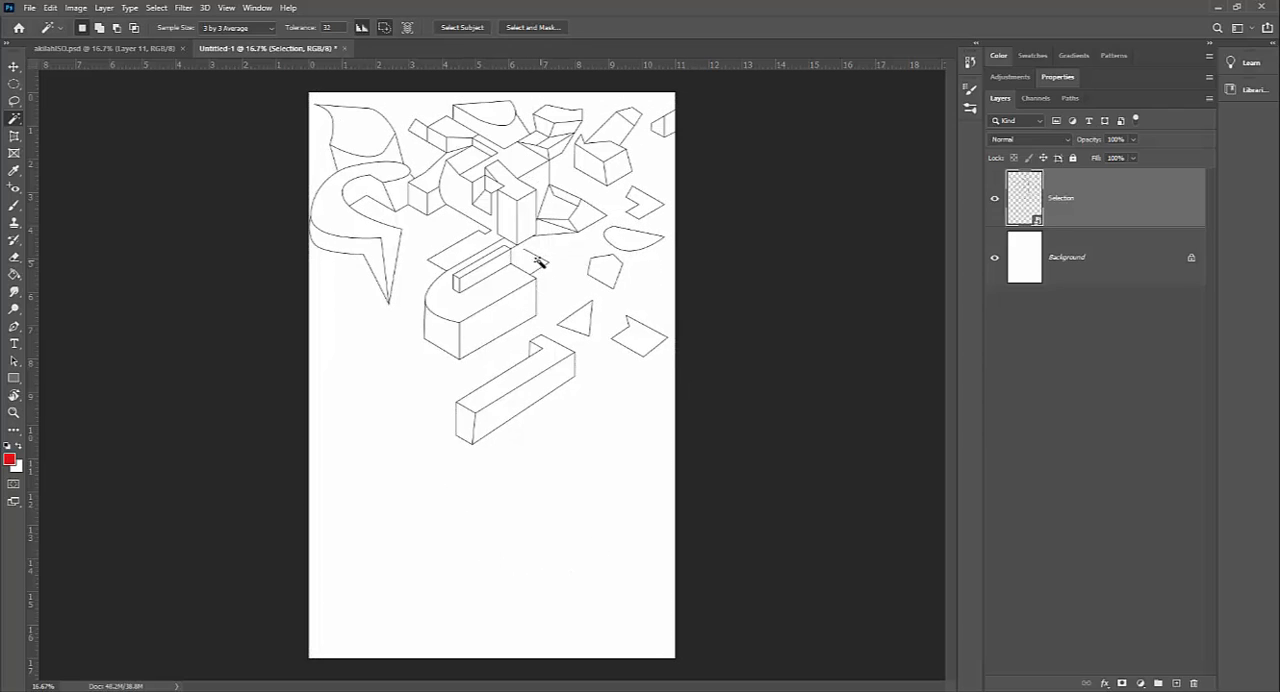
Step: Test Magic Wand selections on the central block's top face and the curved shape at the page top, and deselect
click(521, 158)
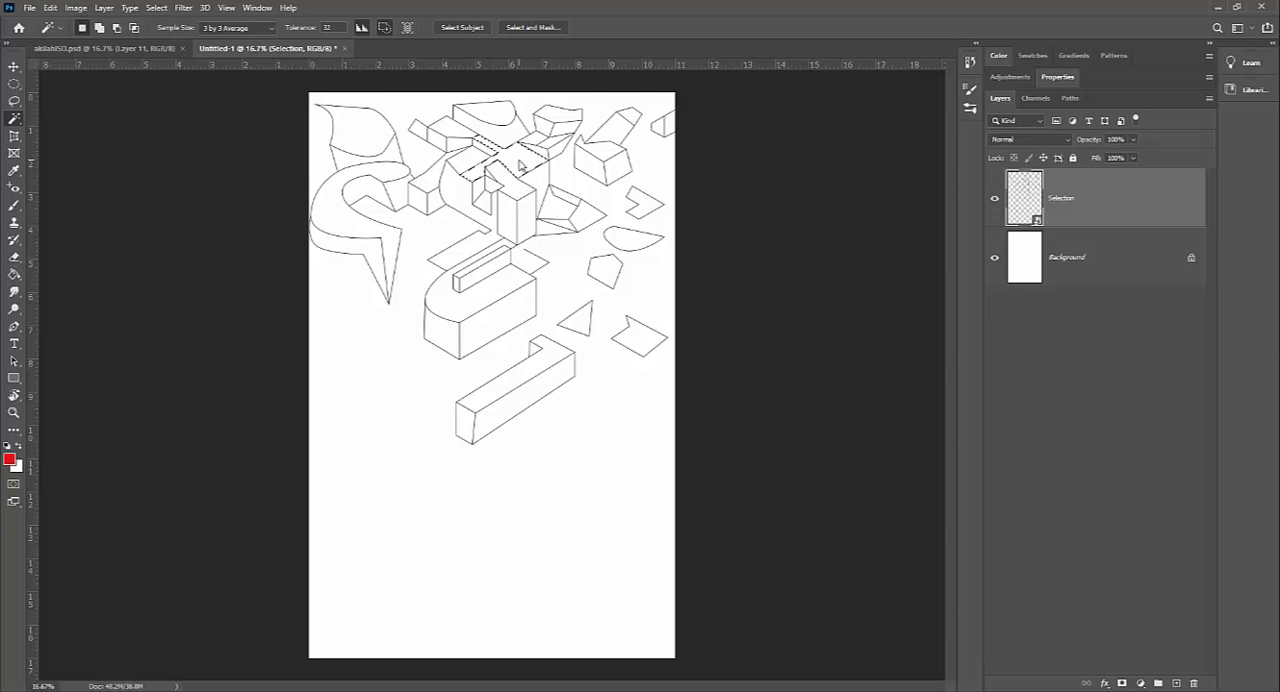
shift+click(493, 112)
click(157, 7)
click(169, 35)
Step: Create a new layer above the Selection layer and name it Paint
click(1176, 683)
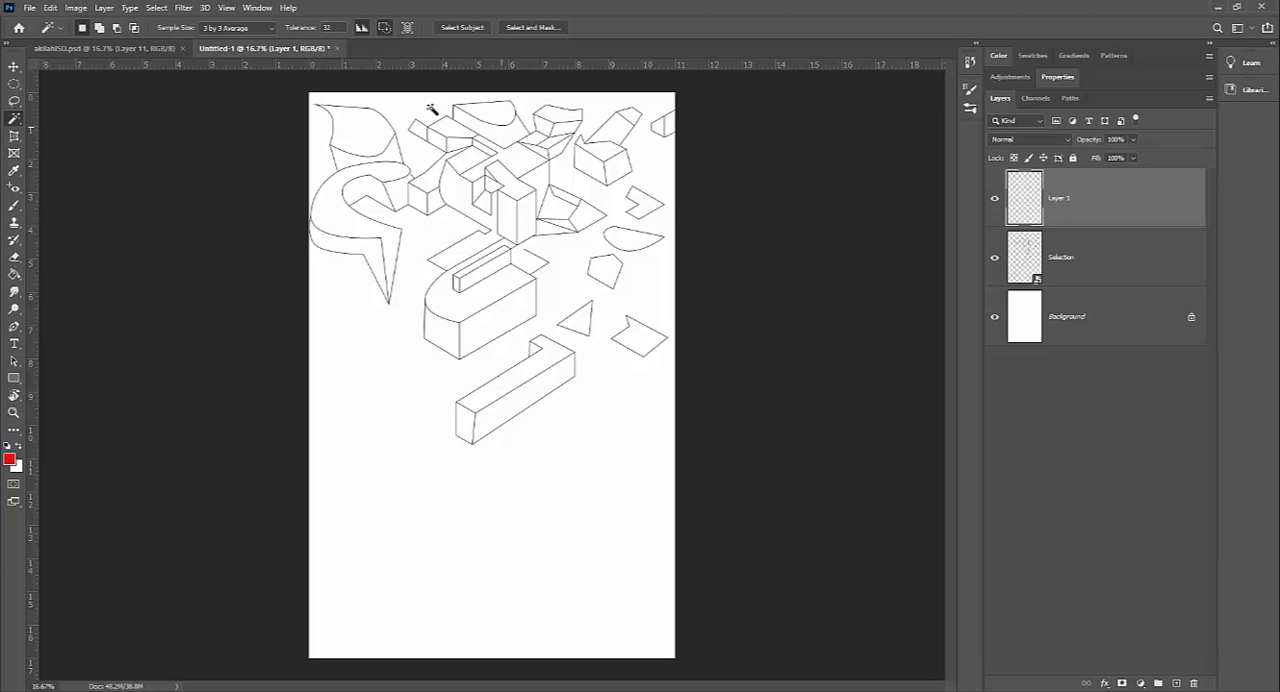
click(105, 8)
mouse_move(110, 22)
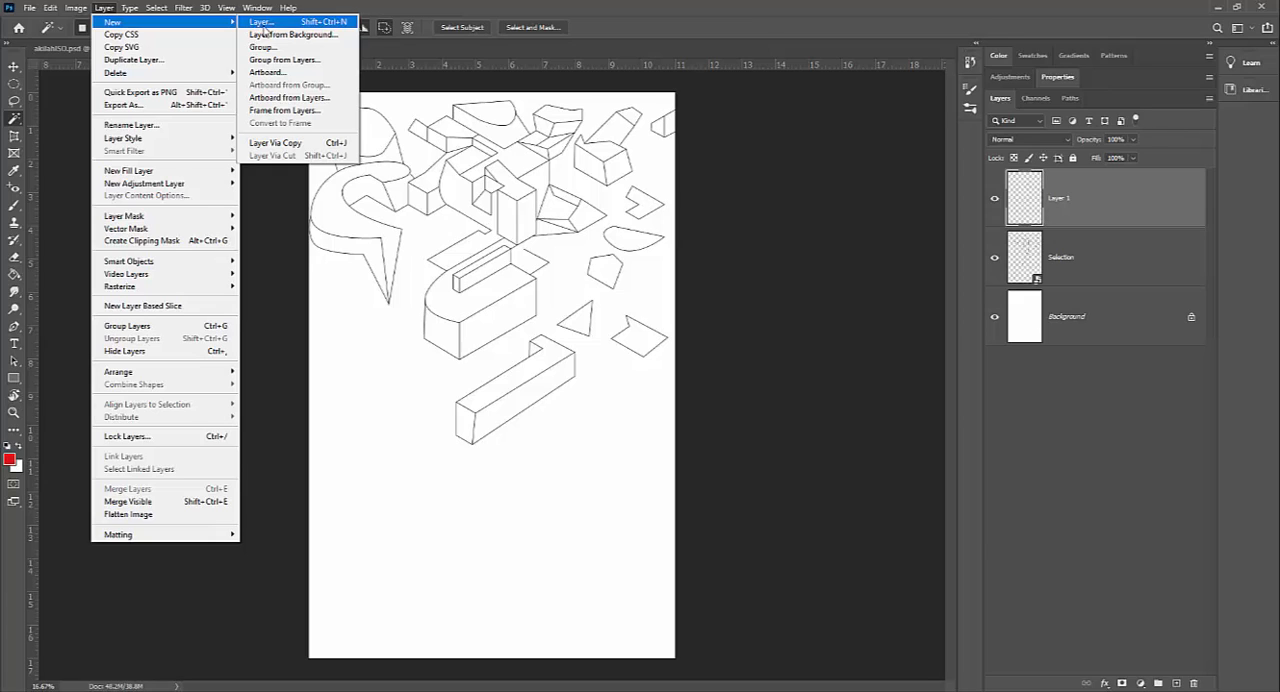
click(1096, 211)
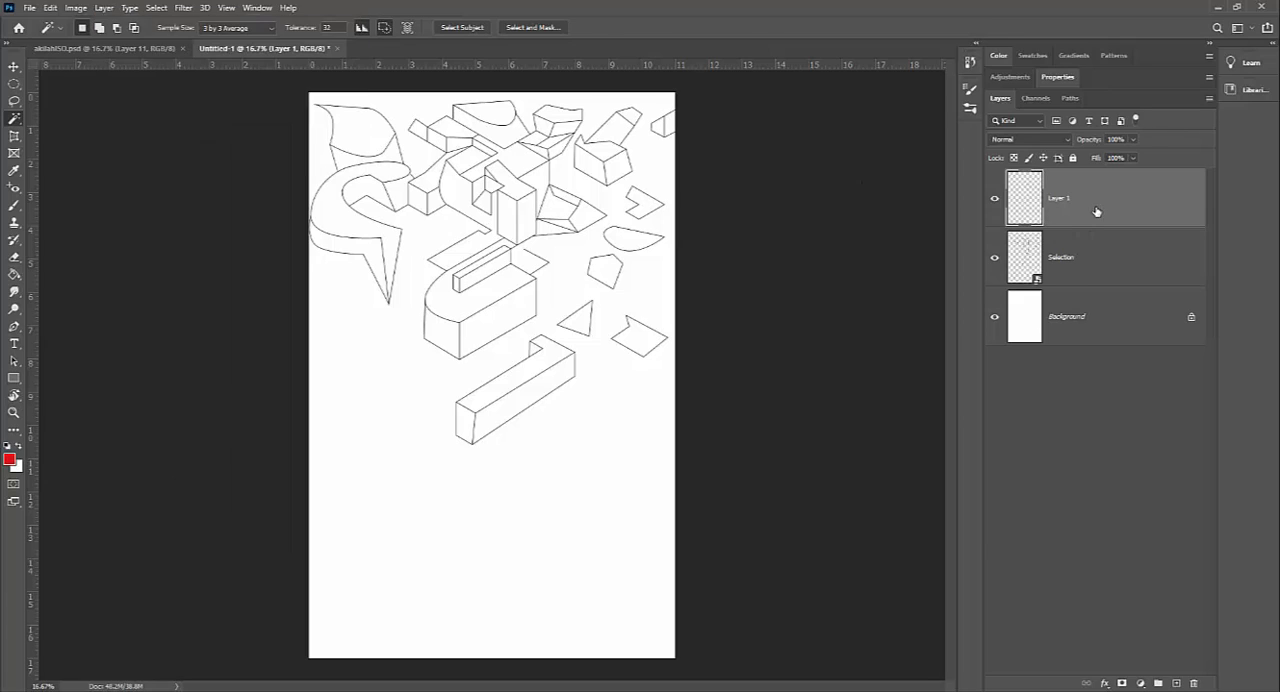
double_click(1062, 199)
text(Paint)
key(Return)
Step: Create a new layer directly above the Background layer and name it New Background
click(1078, 248)
click(1082, 213)
click(1086, 256)
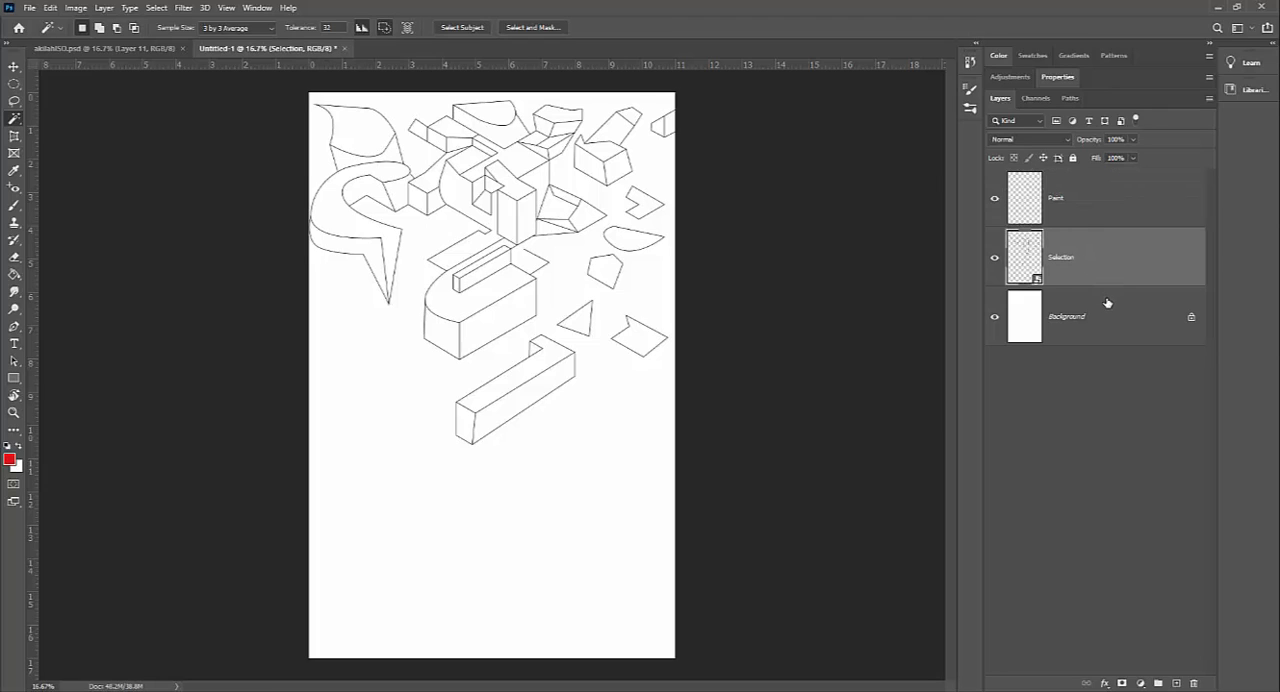
click(1107, 303)
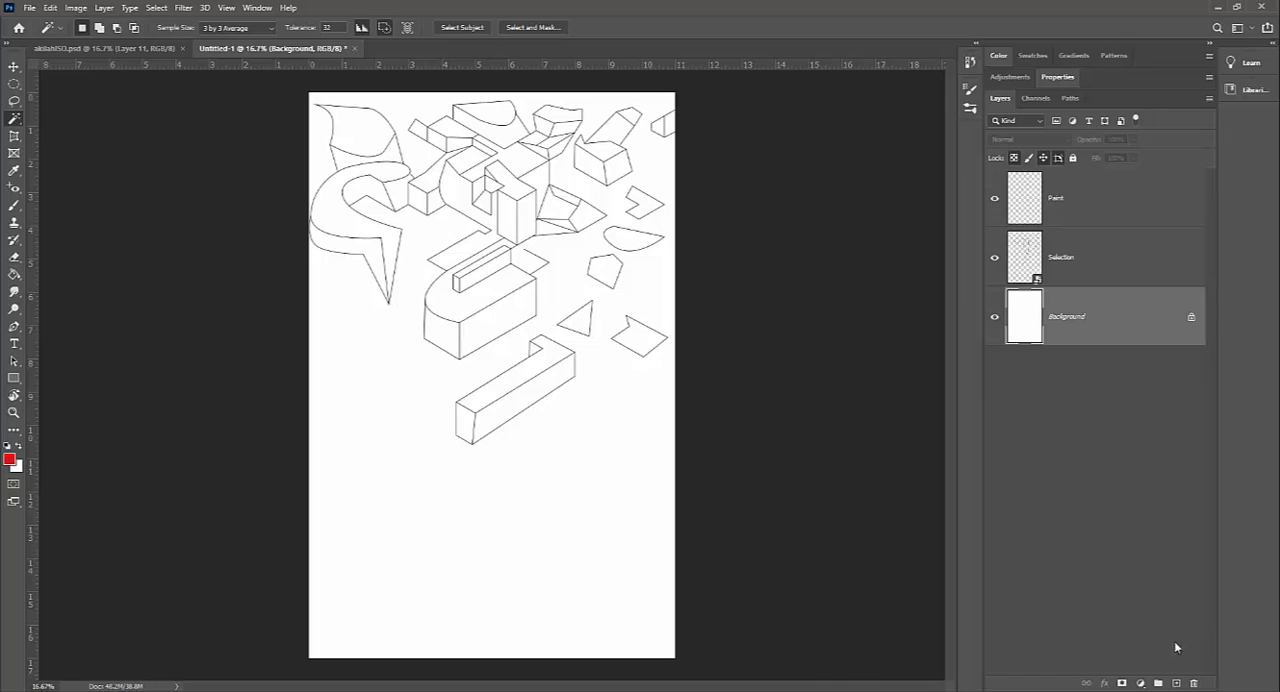
click(1176, 683)
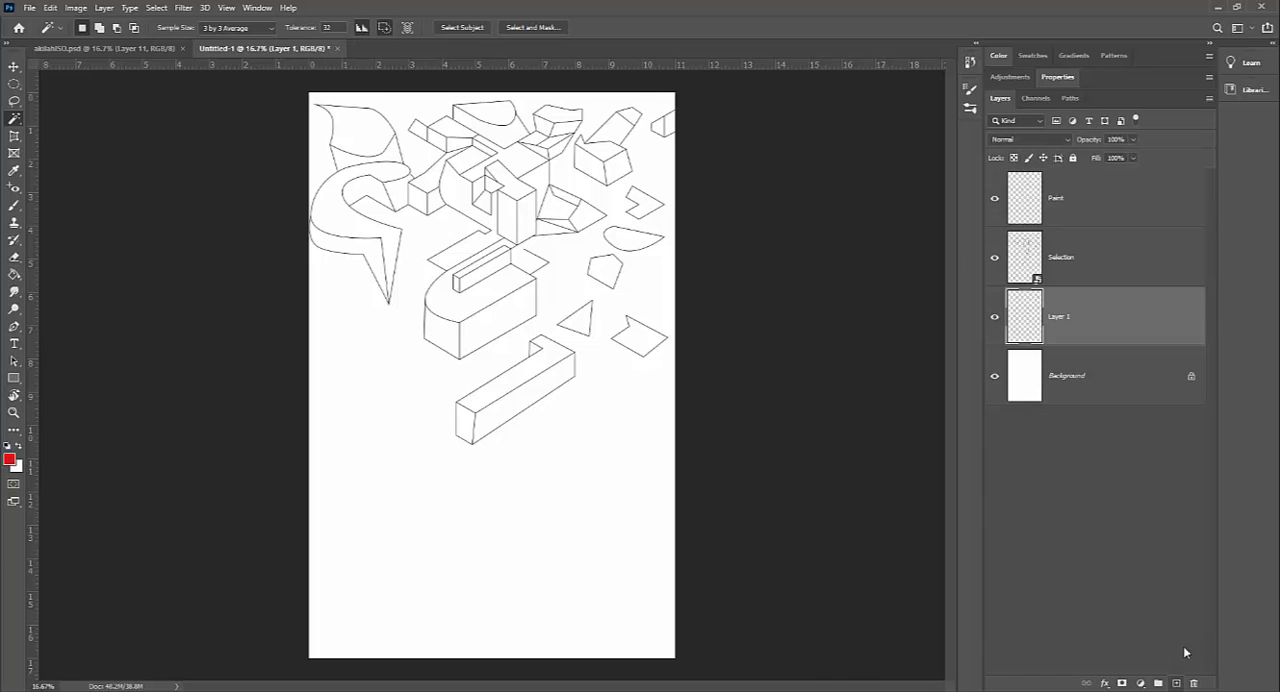
double_click(1062, 317)
text(N)
text(ew Background)
key(Return)
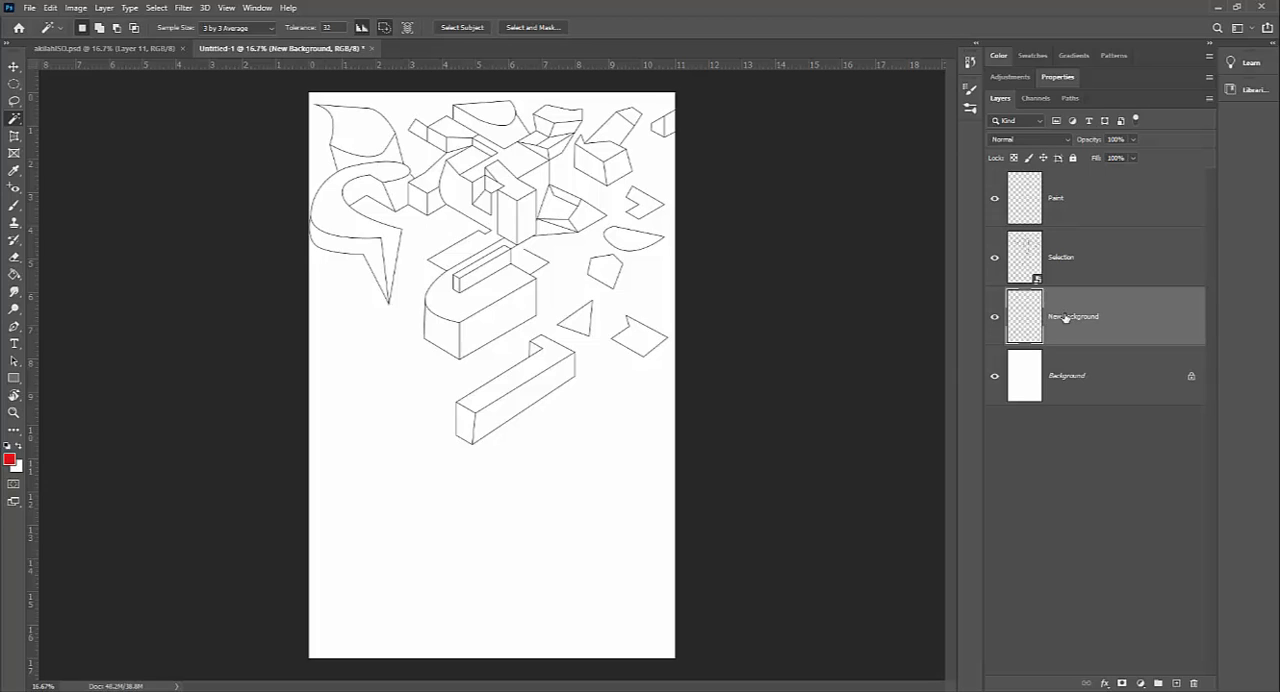
Step: Activate the Gradient tool for the New Background layer
click(14, 274)
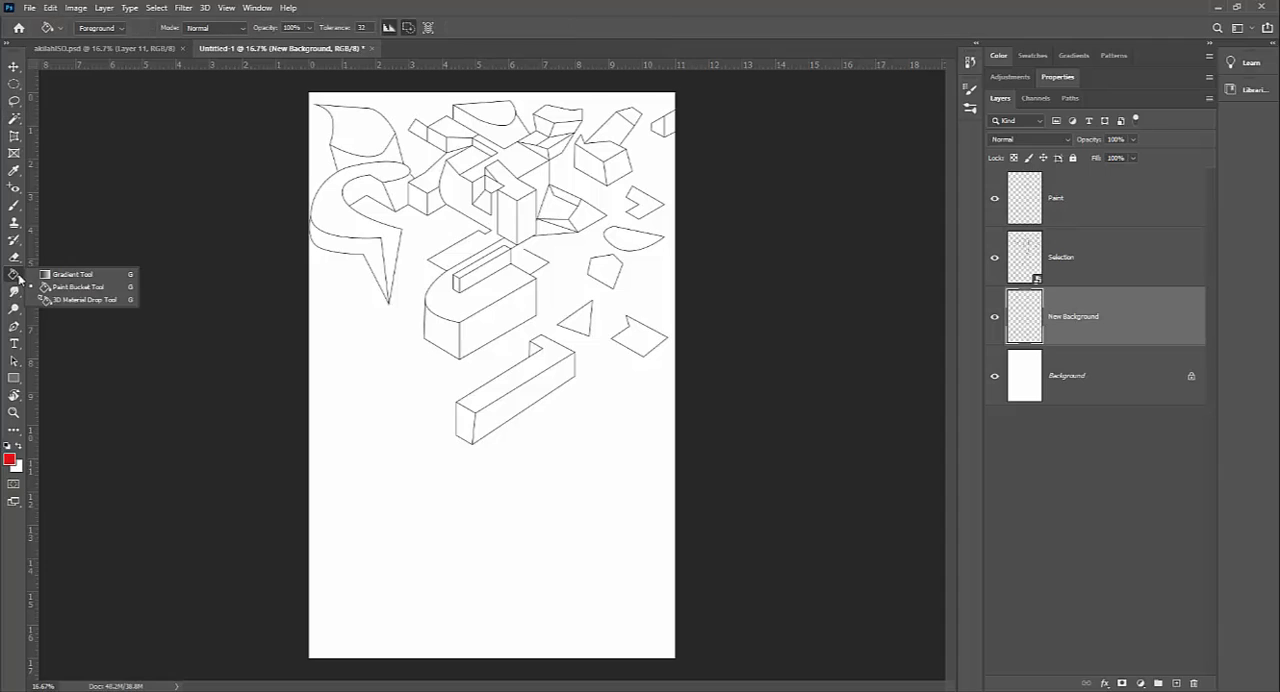
click(72, 276)
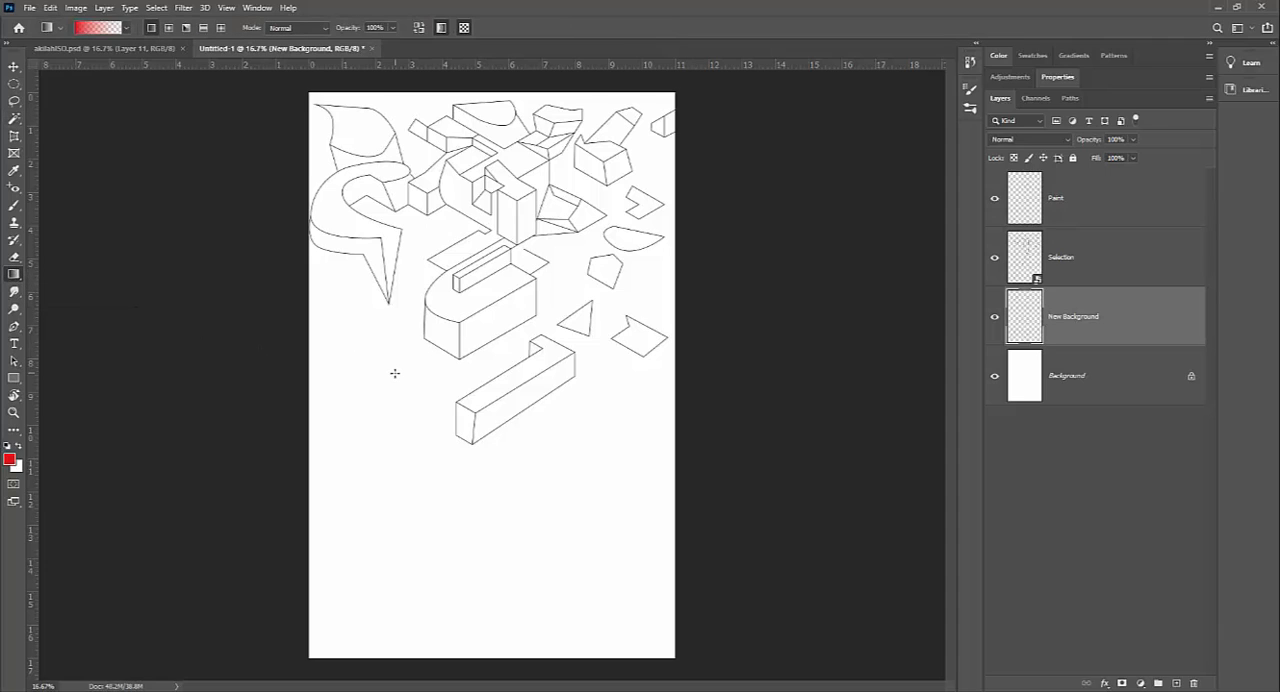
key(w)
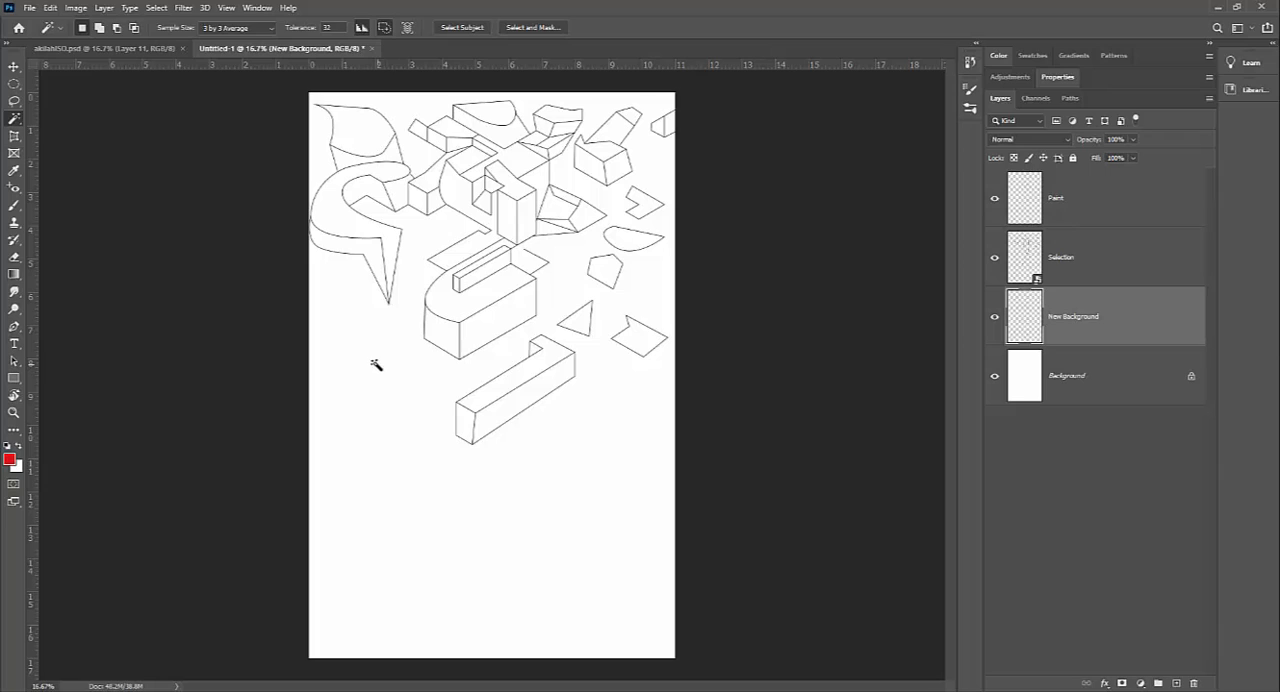
key(shift+w)
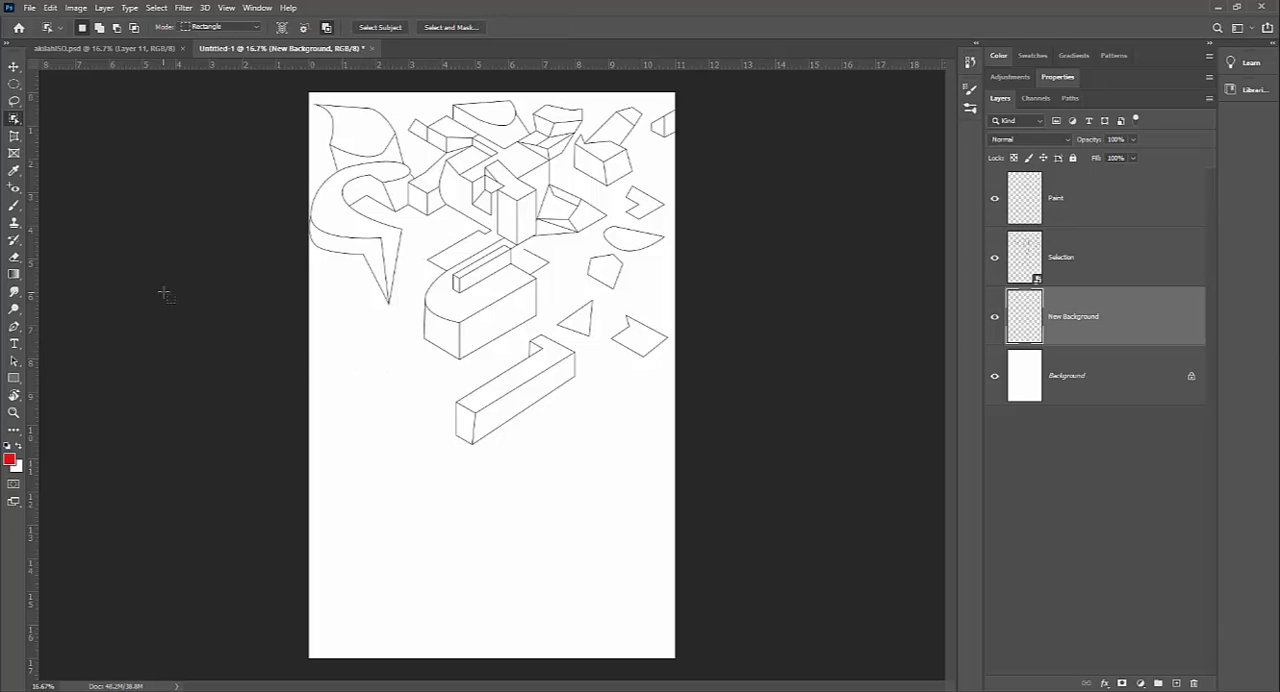
key(g)
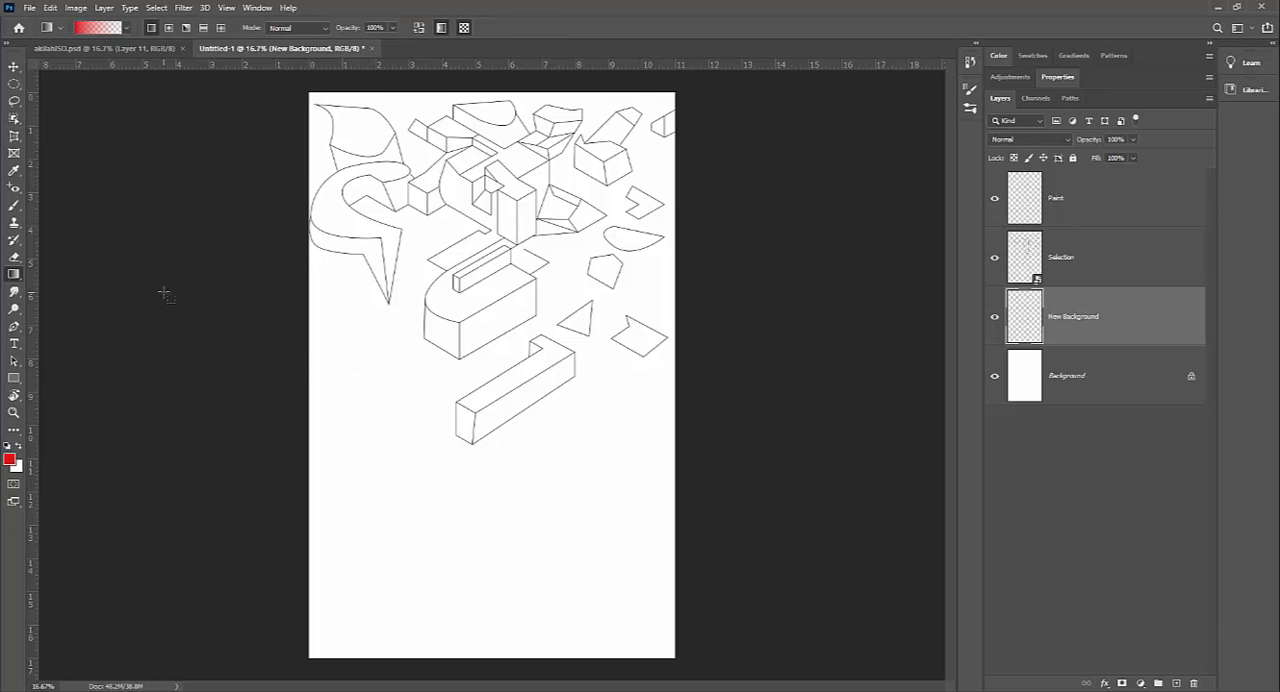
key(shift+g)
key(shift+g)
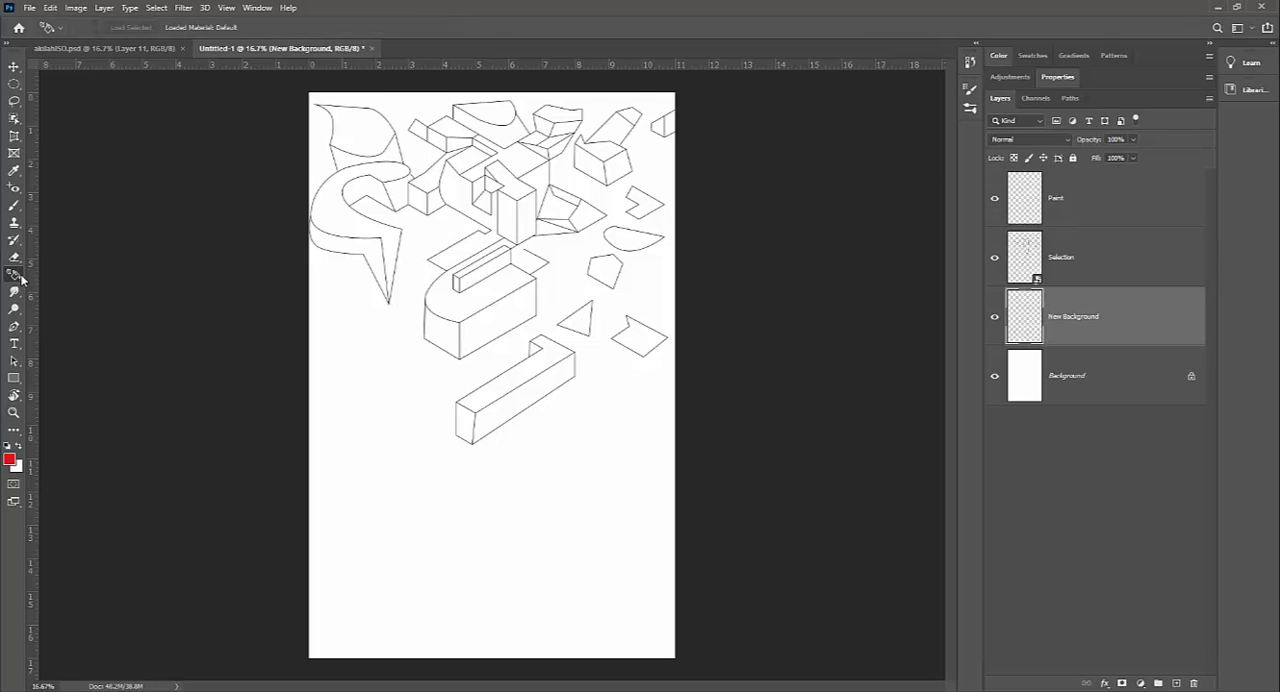
key(shift+g)
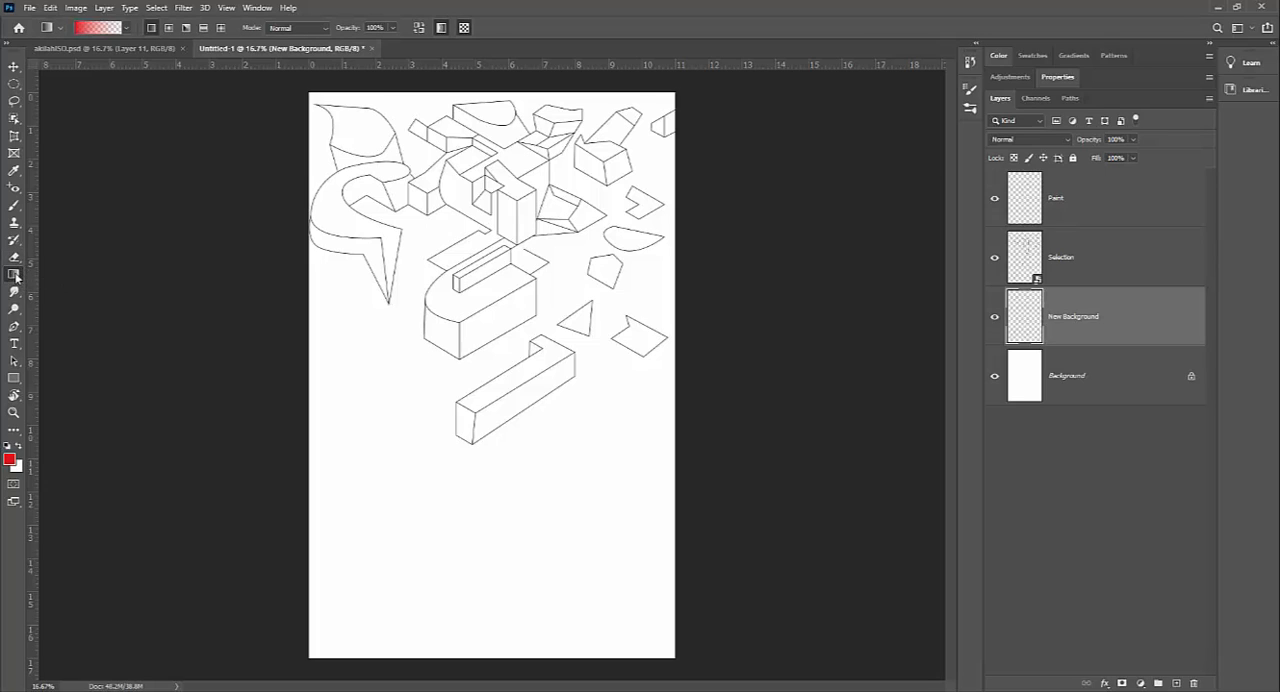
right_click(15, 276)
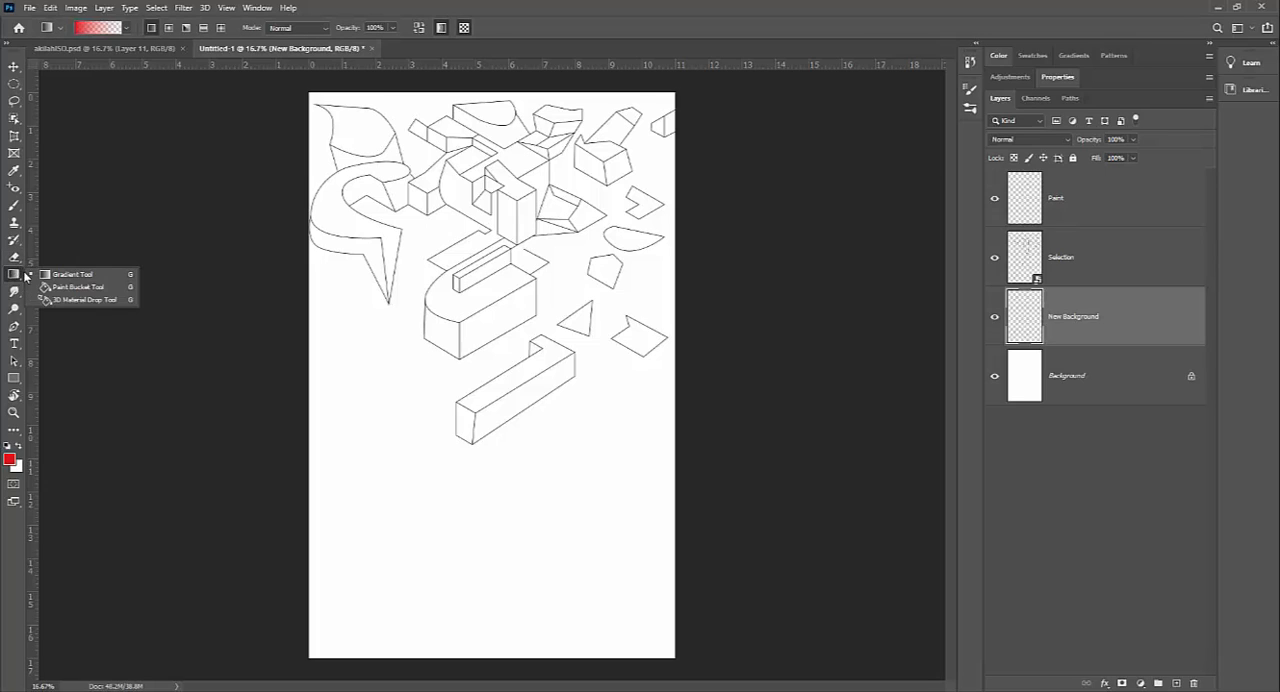
click(74, 276)
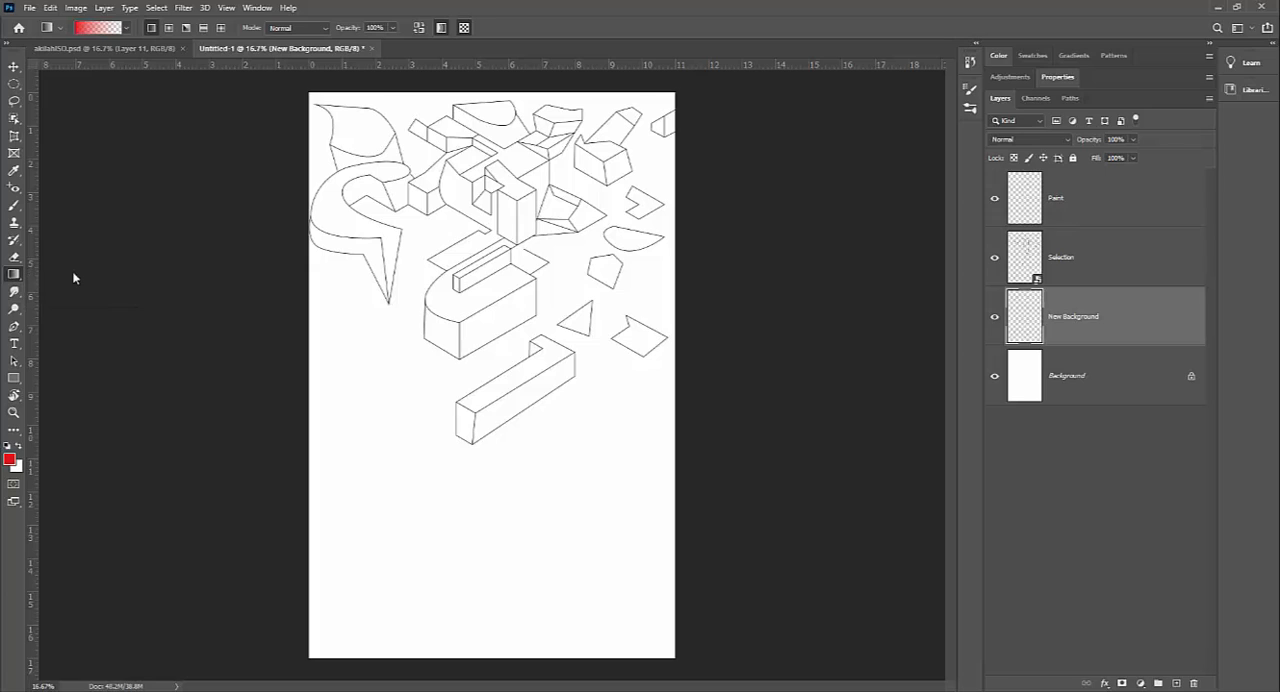
Step: Try a red-to-transparent linear gradient diagonally across the New Background layer, and undo it
click(127, 28)
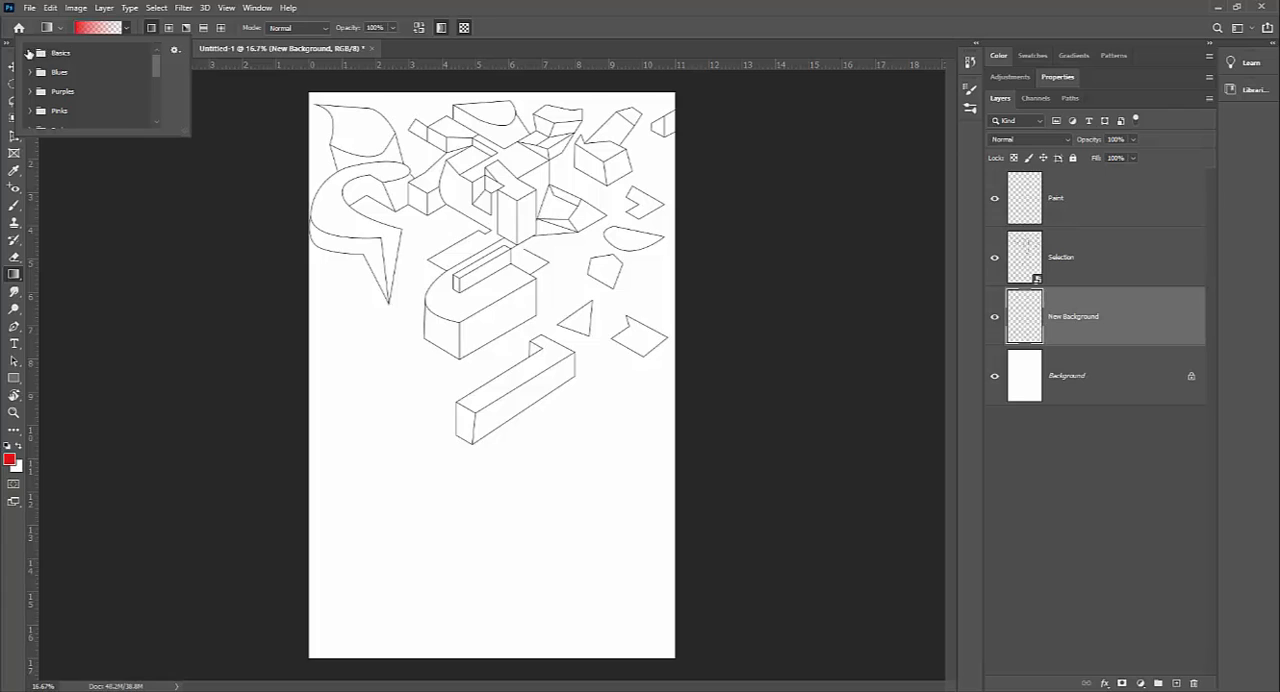
click(62, 29)
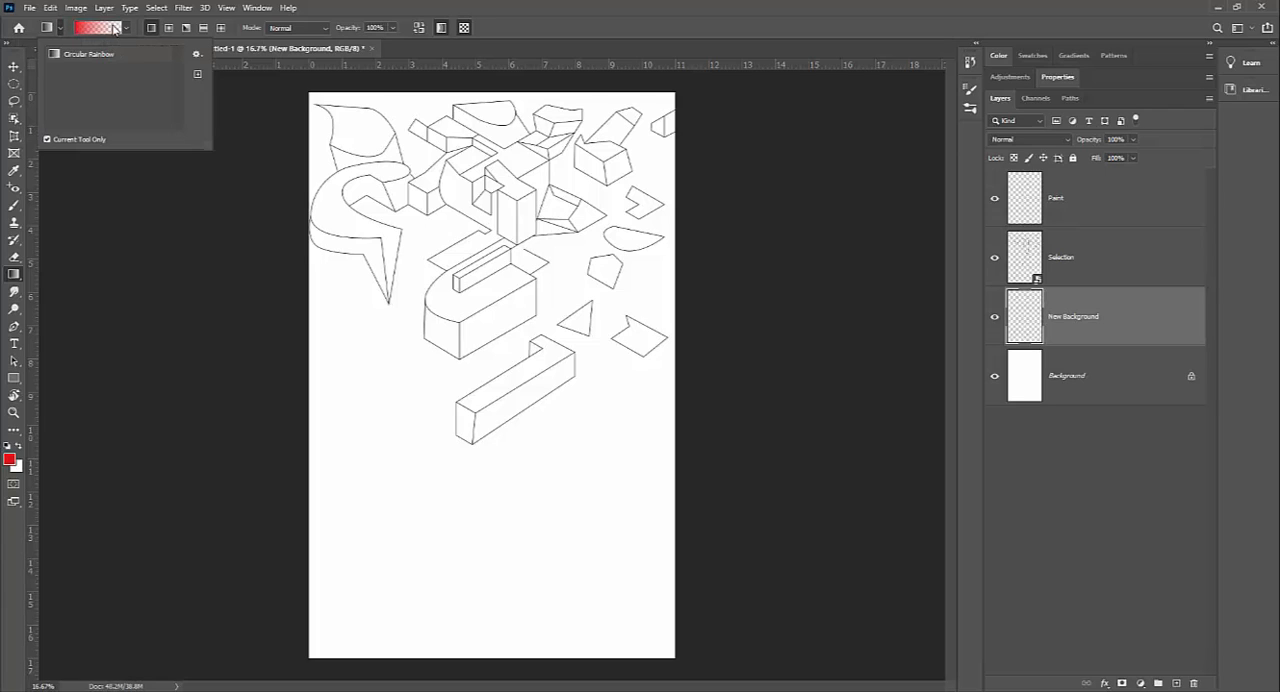
click(126, 29)
click(126, 29)
click(126, 30)
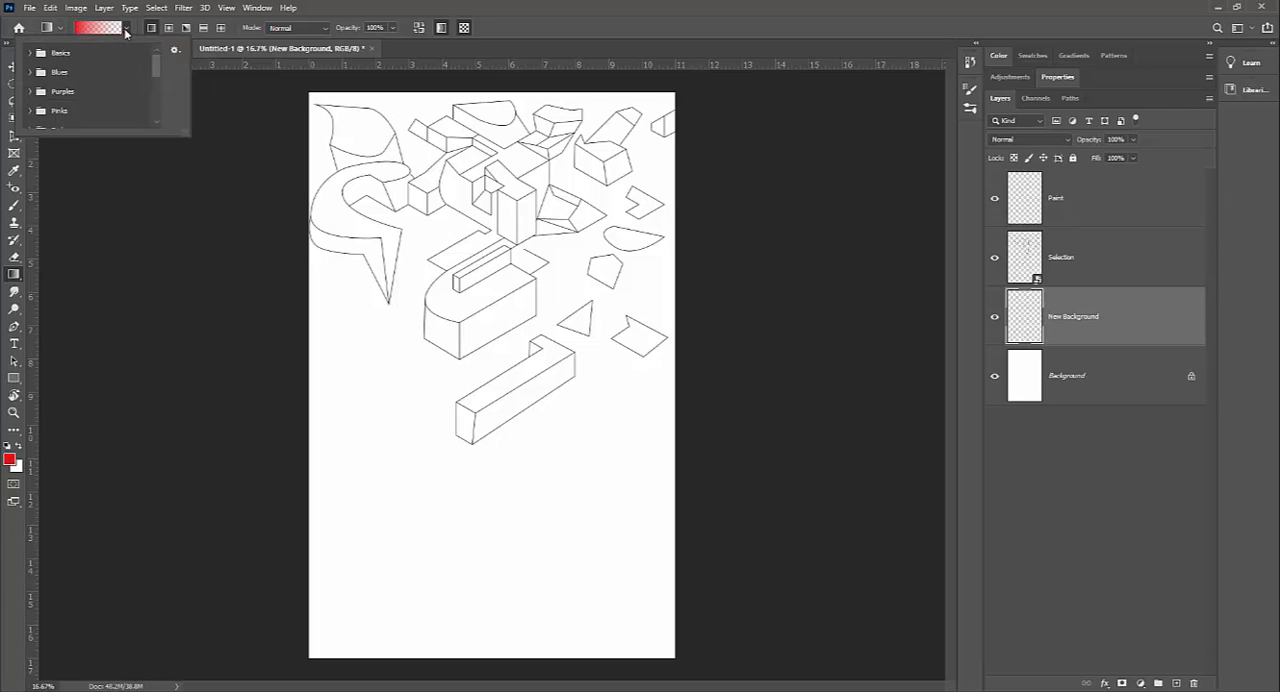
click(30, 52)
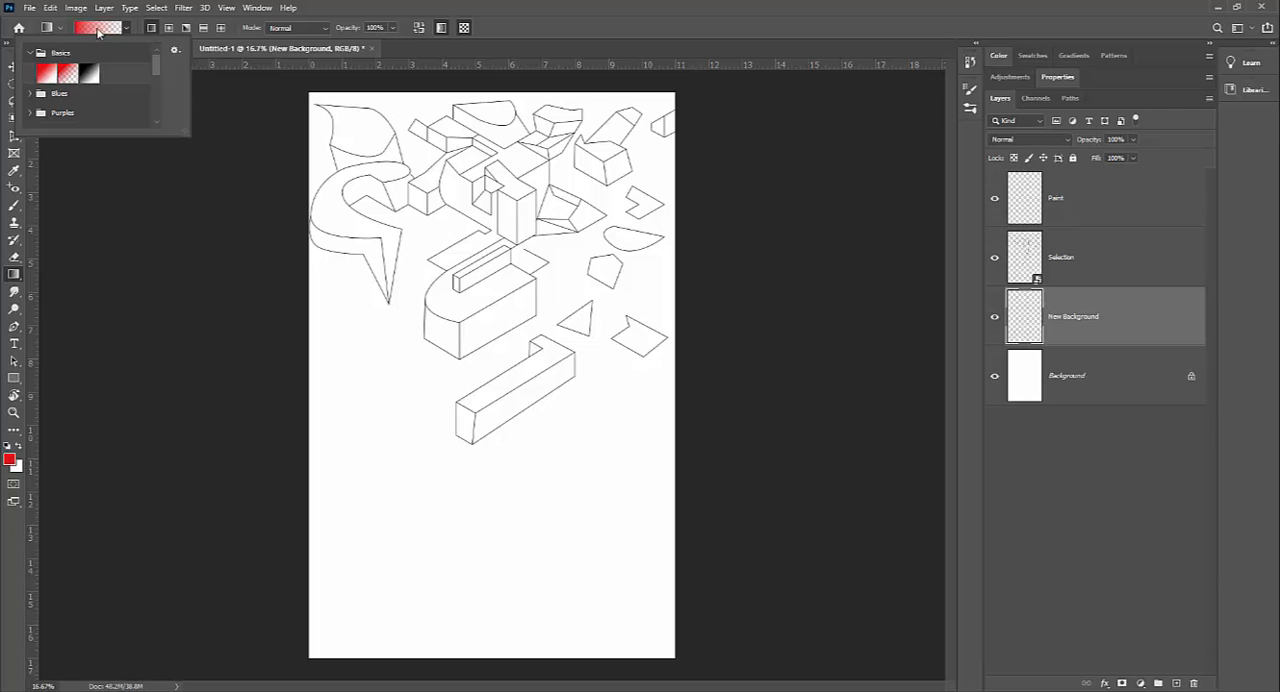
drag(265, 437, 722, 280)
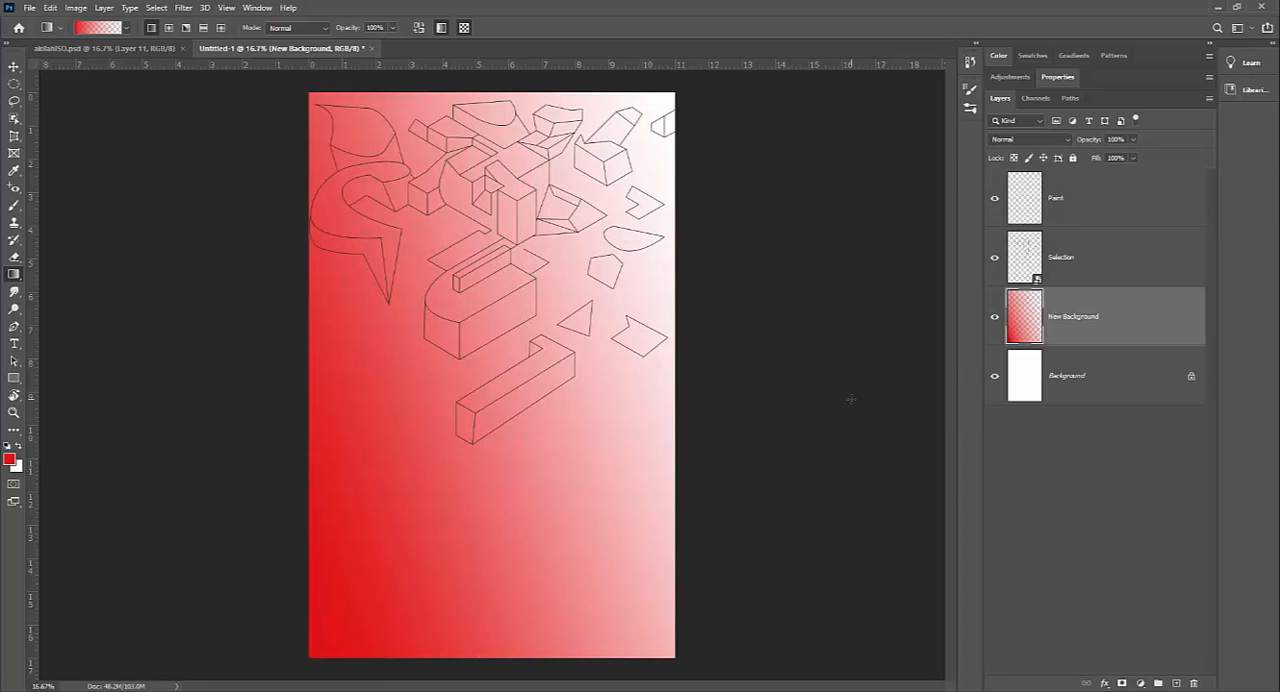
key(ctrl+z)
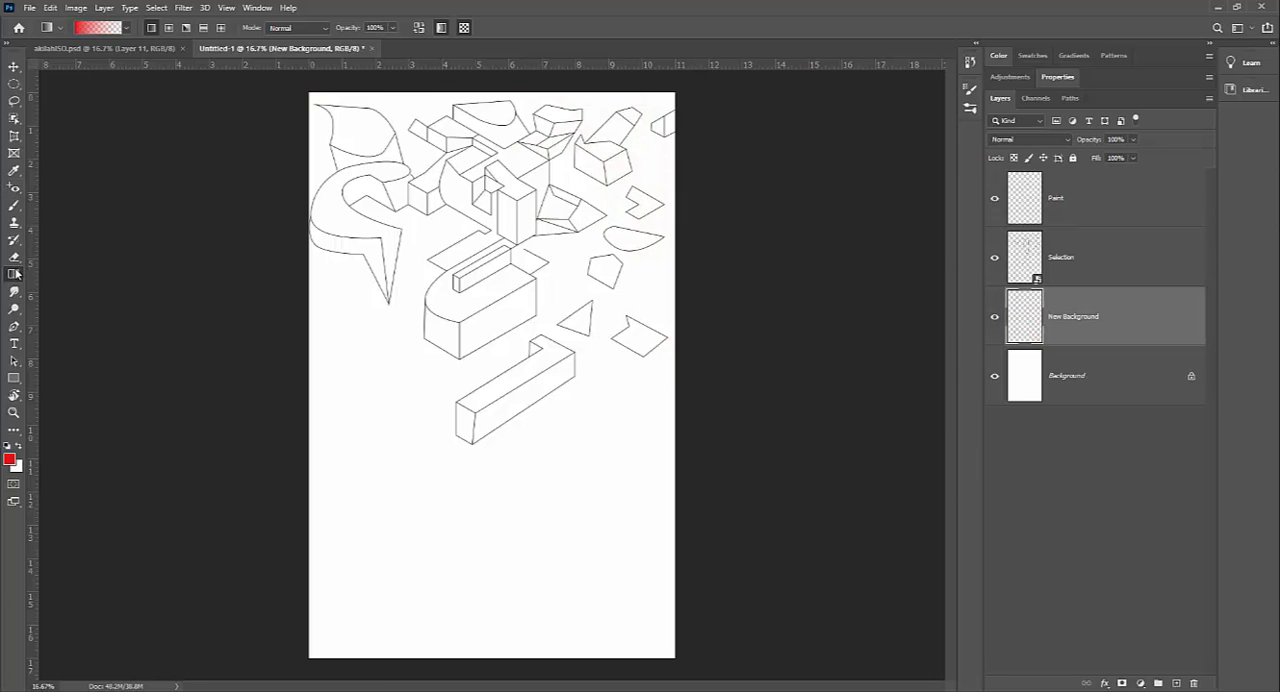
Step: Try filling the New Background layer with solid red using the Paint Bucket tool, and undo the fill
right_click(15, 275)
click(60, 281)
click(370, 331)
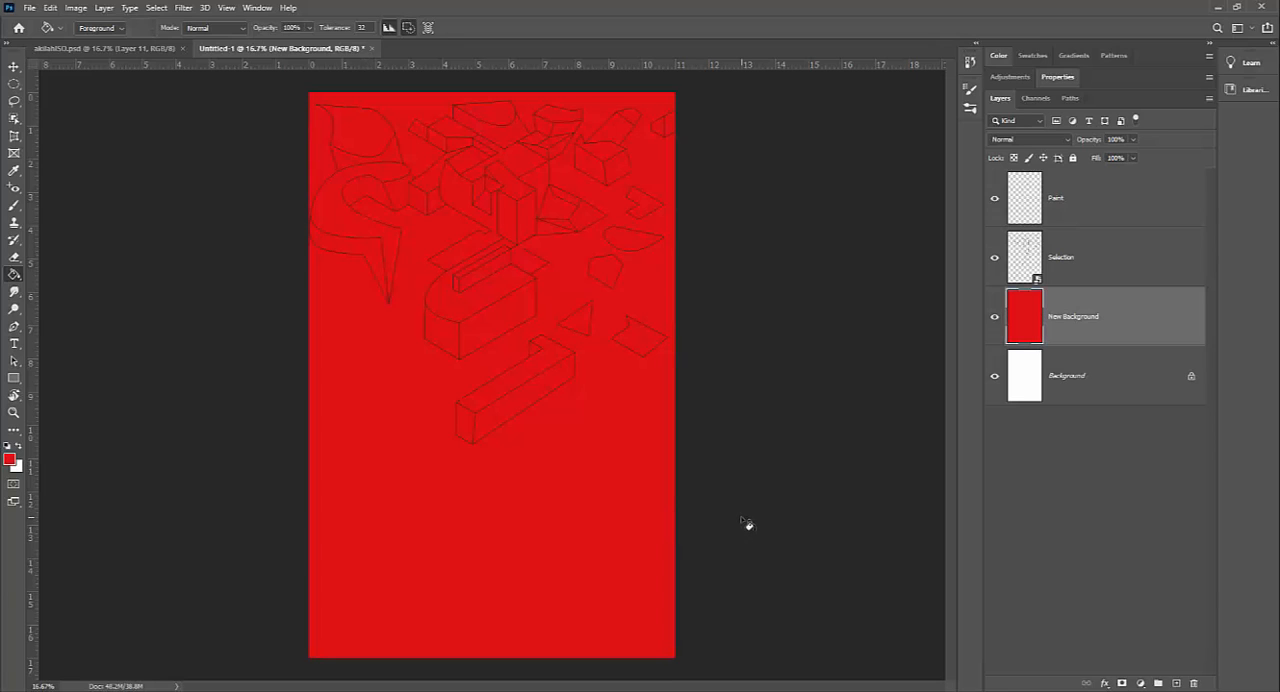
key(ctrl+z)
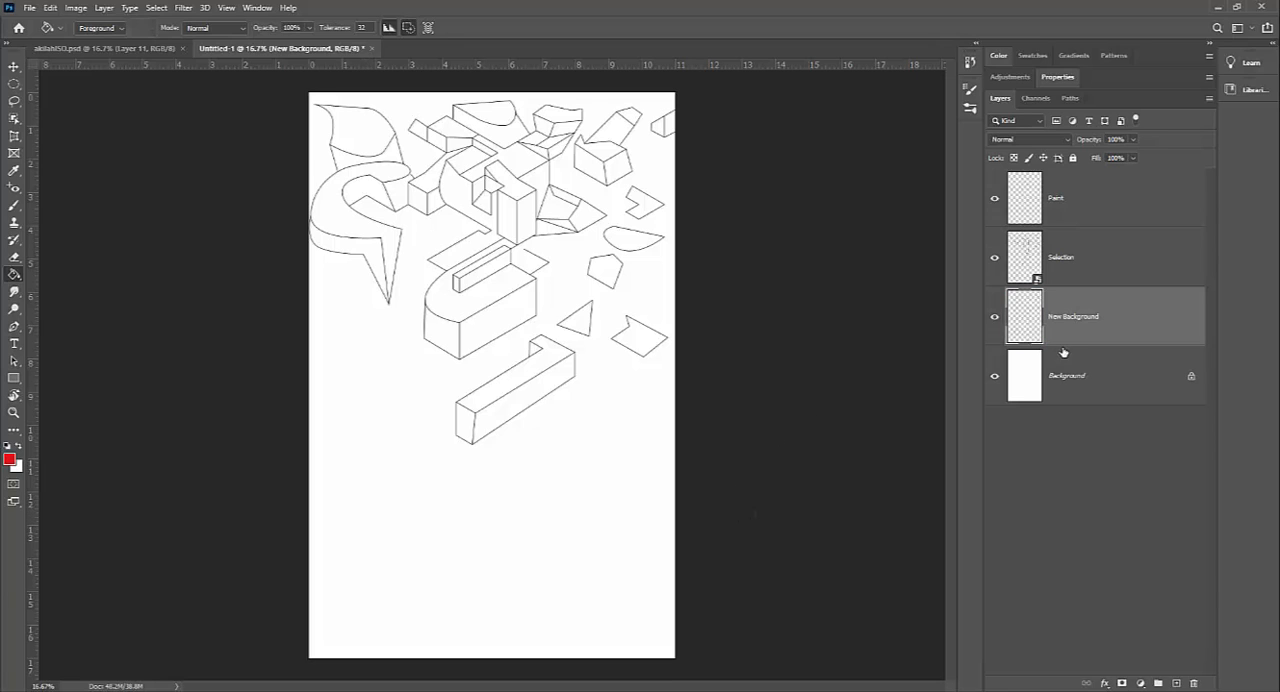
Step: On the Selection layer, select the curved shape at the page top and the central block's top face with the Magic Wand
click(1109, 219)
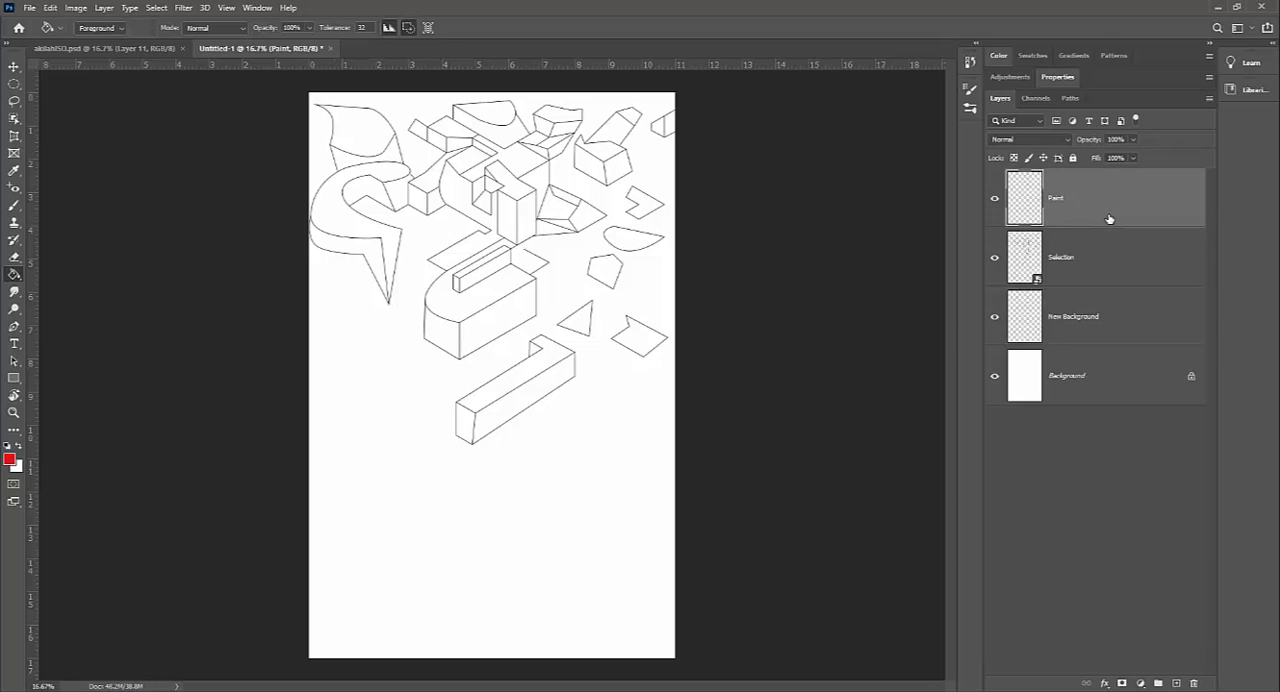
click(1109, 260)
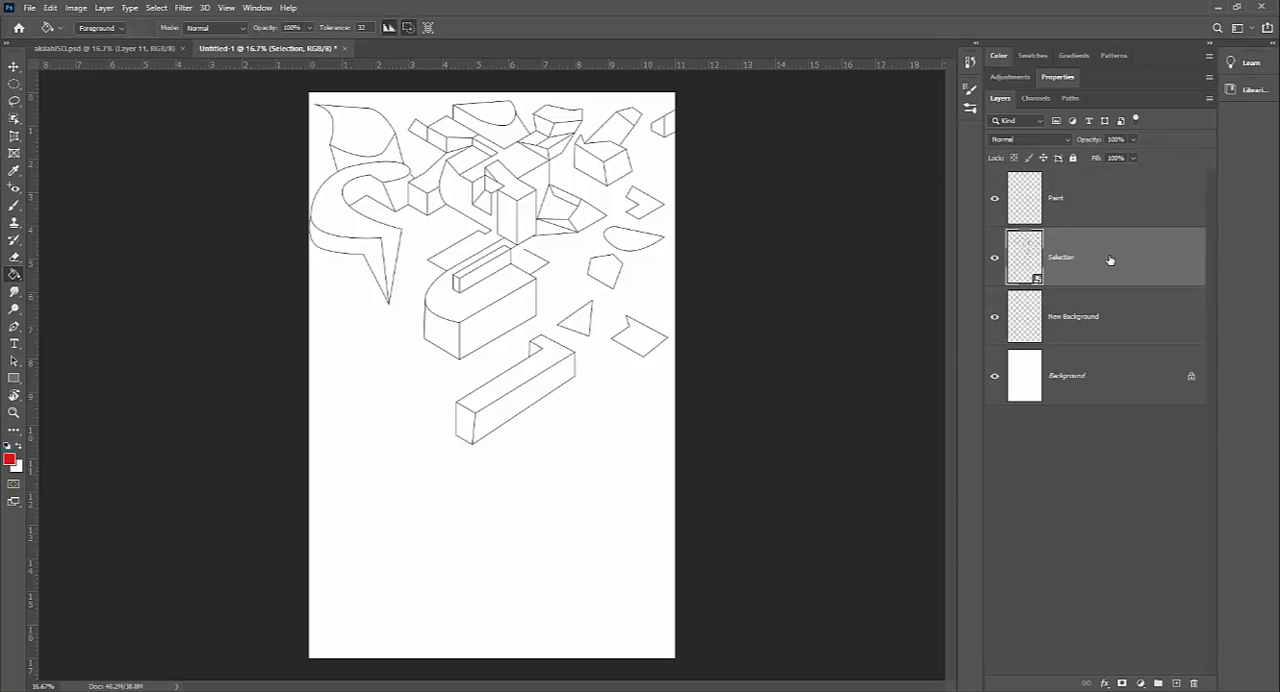
key(w)
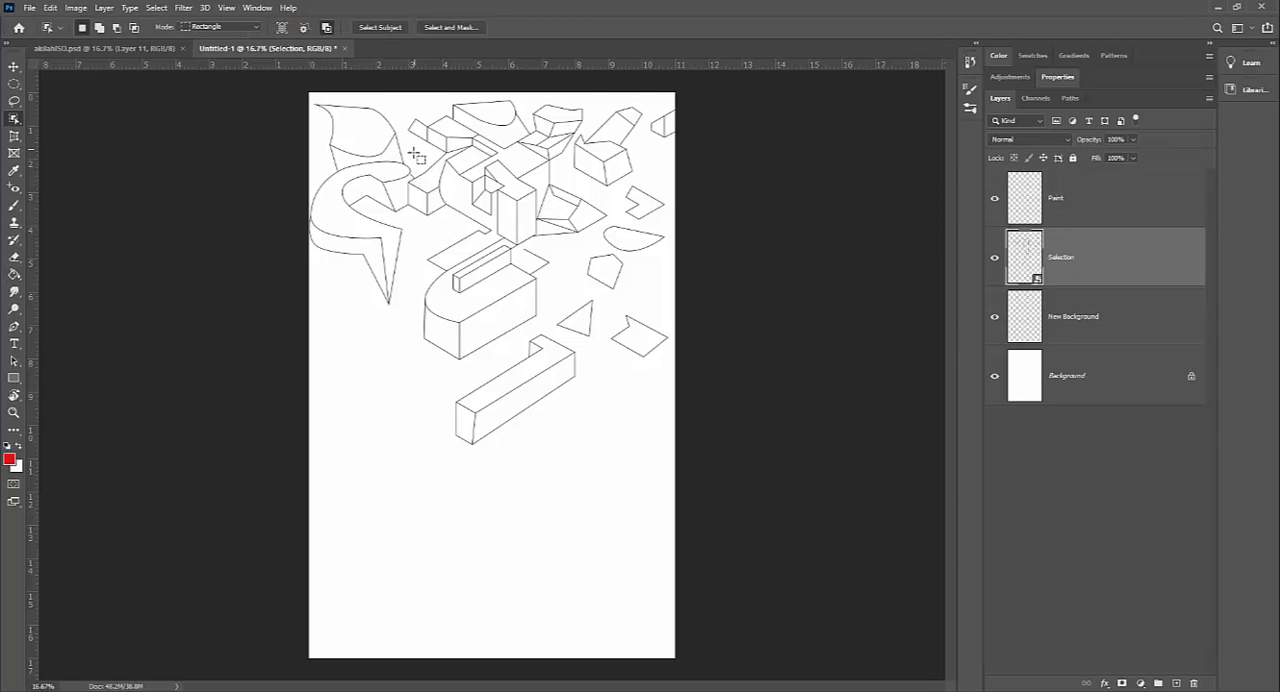
right_click(23, 120)
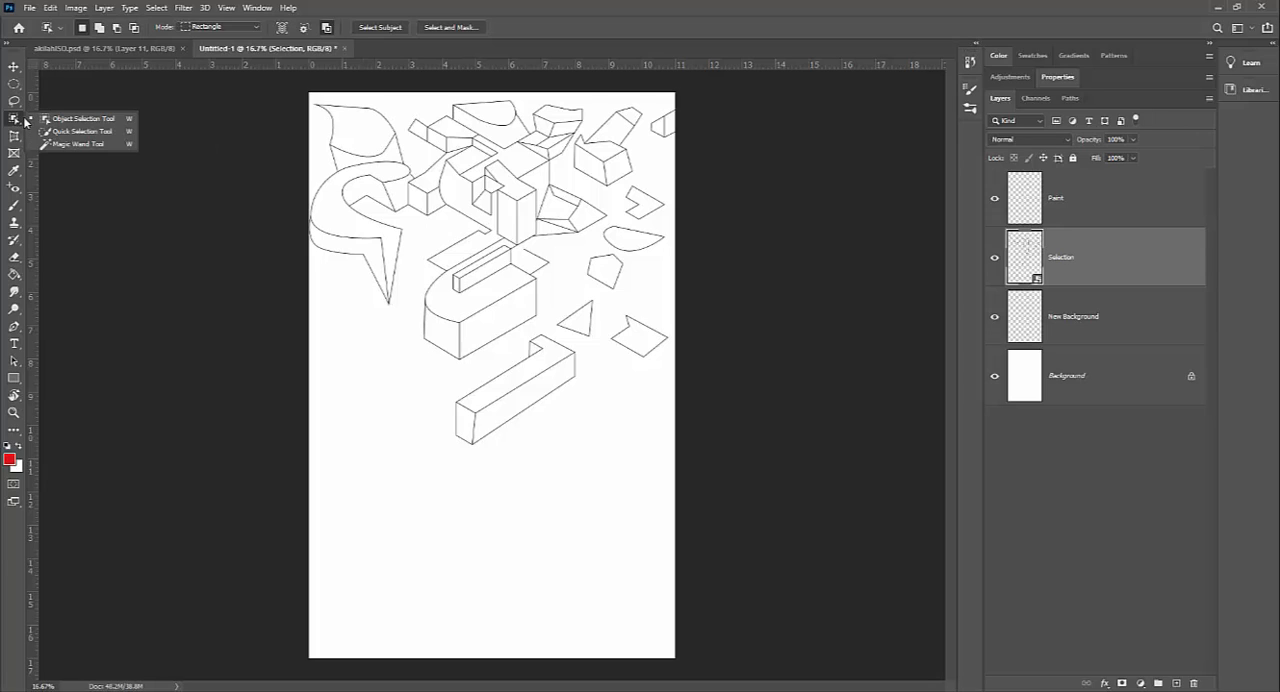
click(52, 146)
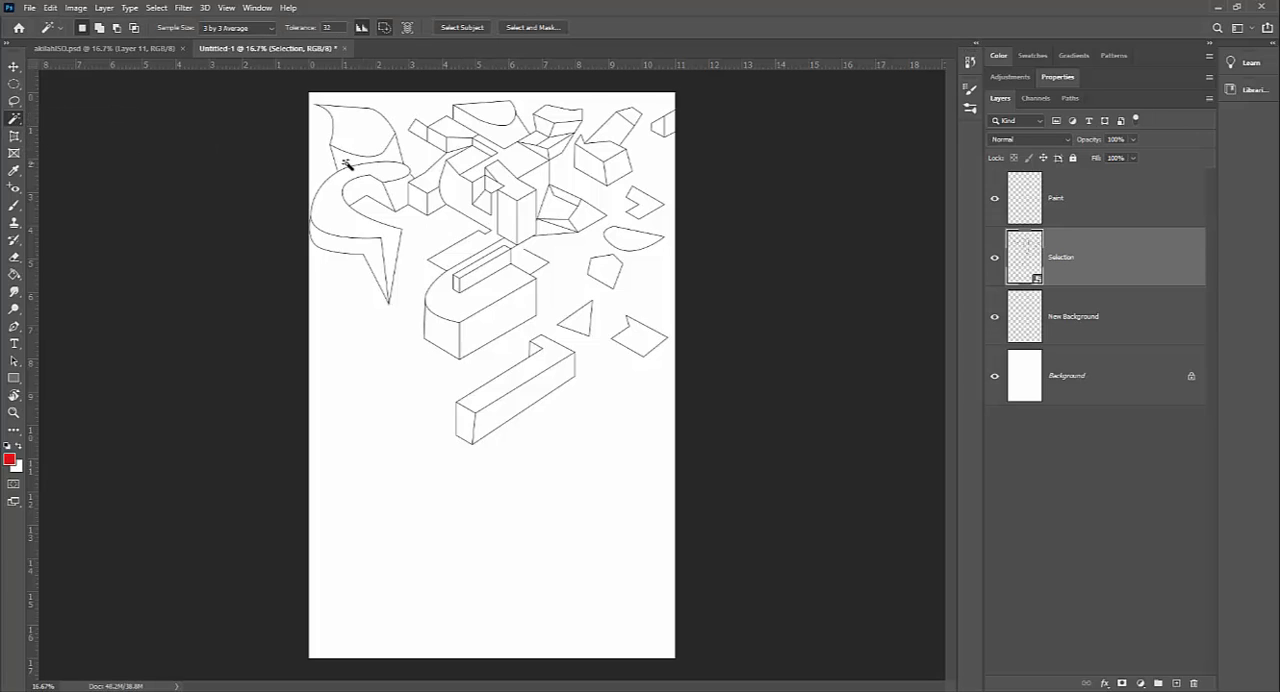
click(486, 117)
shift+click(514, 192)
Step: Make the Paint layer active and switch to the Brush tool
click(1080, 197)
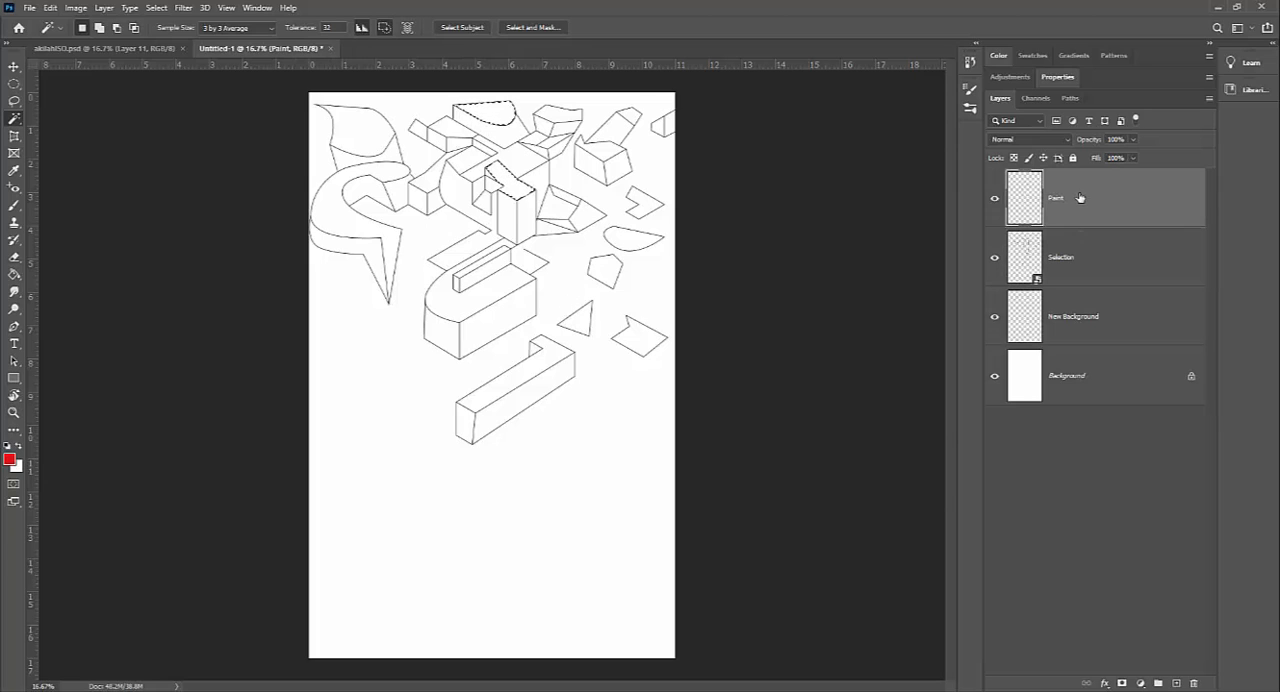
click(14, 205)
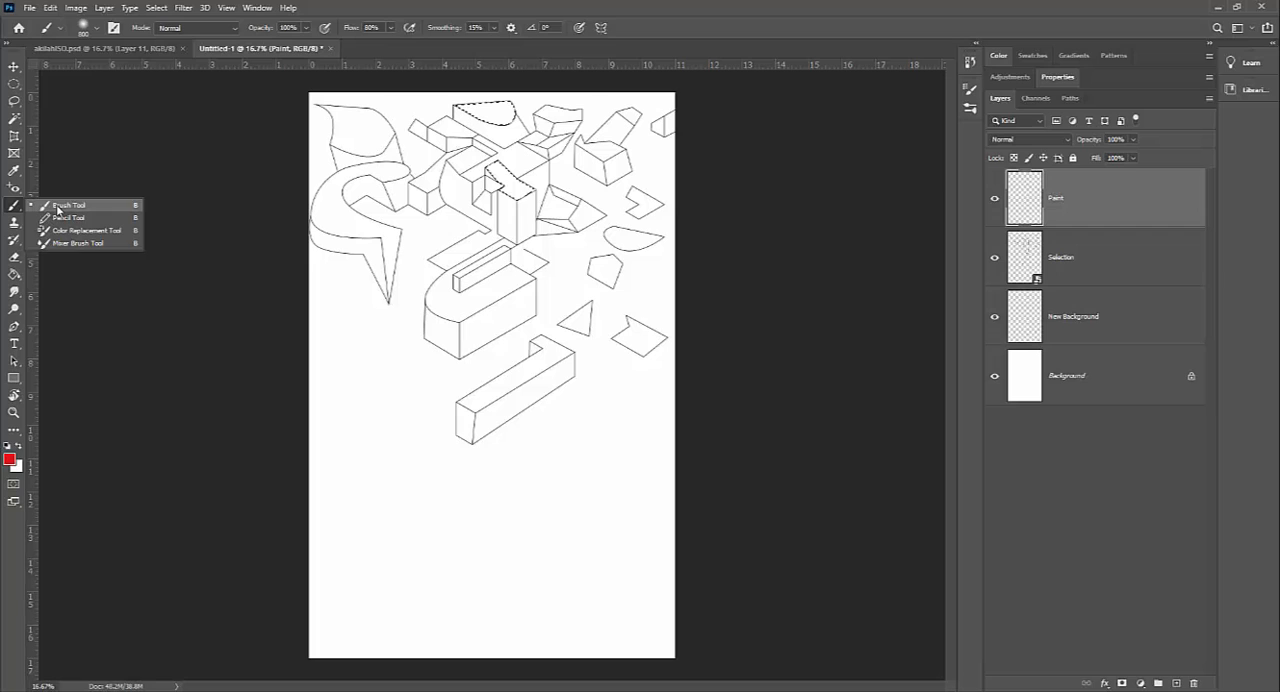
click(57, 207)
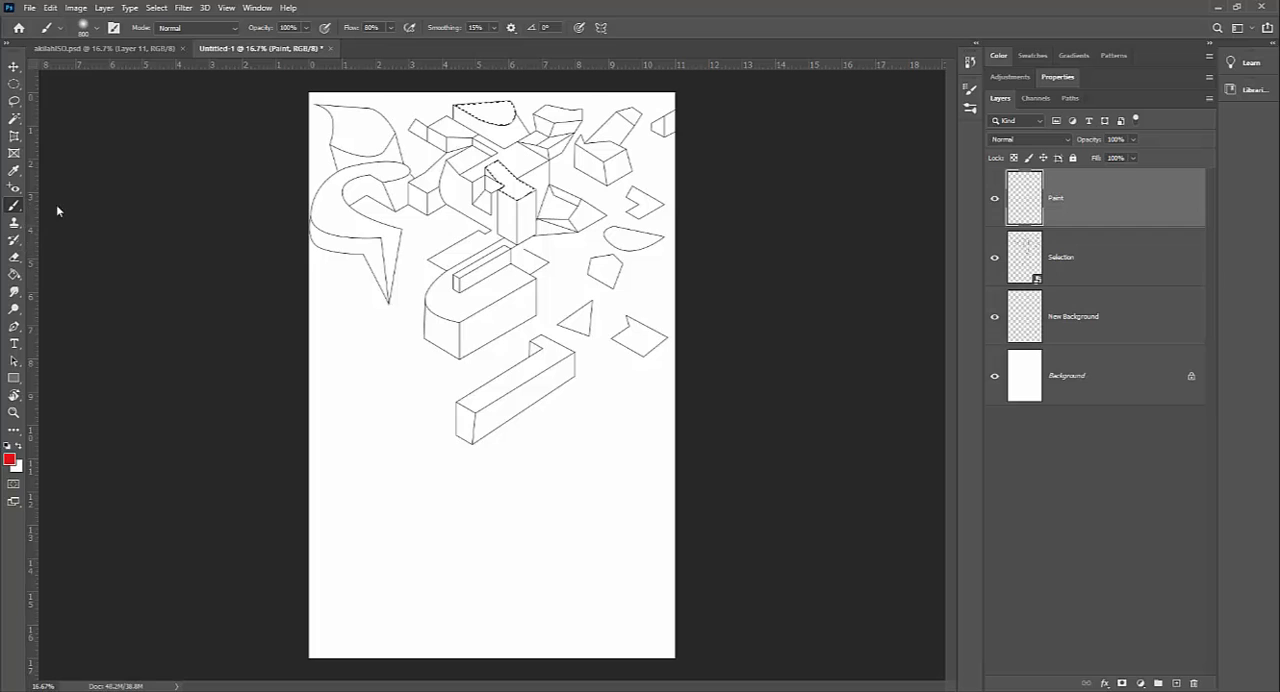
click(971, 91)
click(971, 91)
click(968, 92)
click(968, 92)
Step: In the brush settings, choose the soft round 30 px tip and set its size to 41 px
click(257, 8)
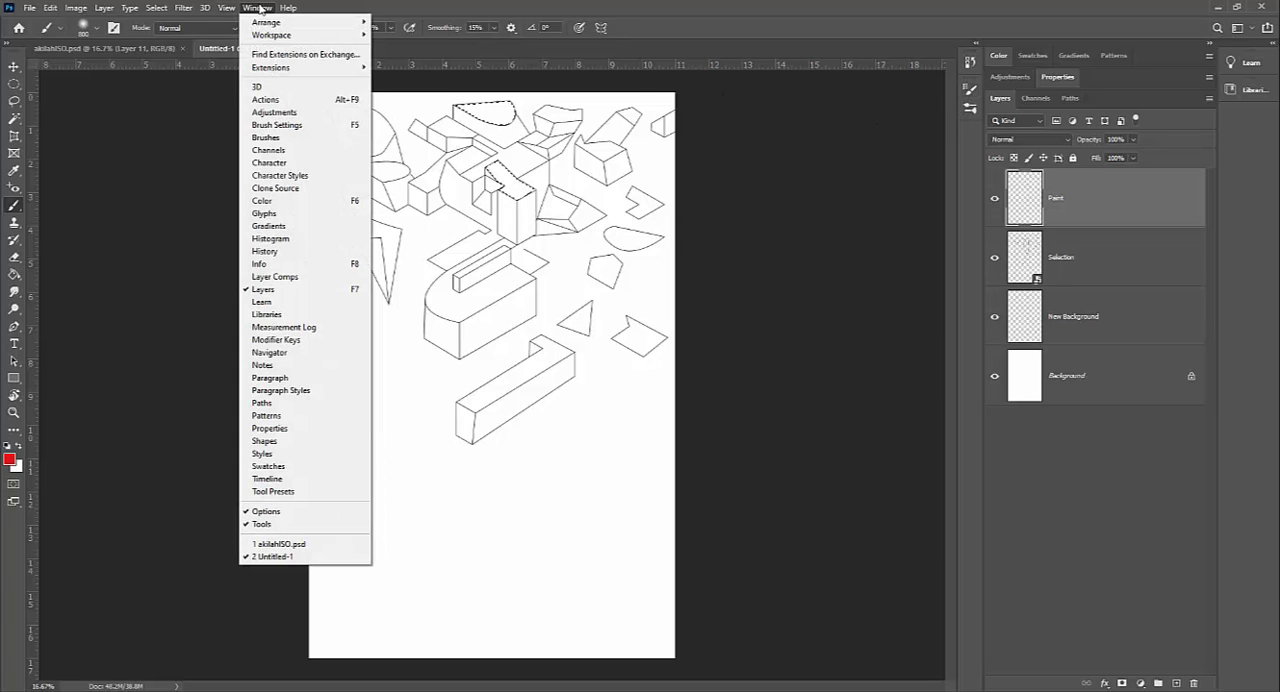
click(268, 137)
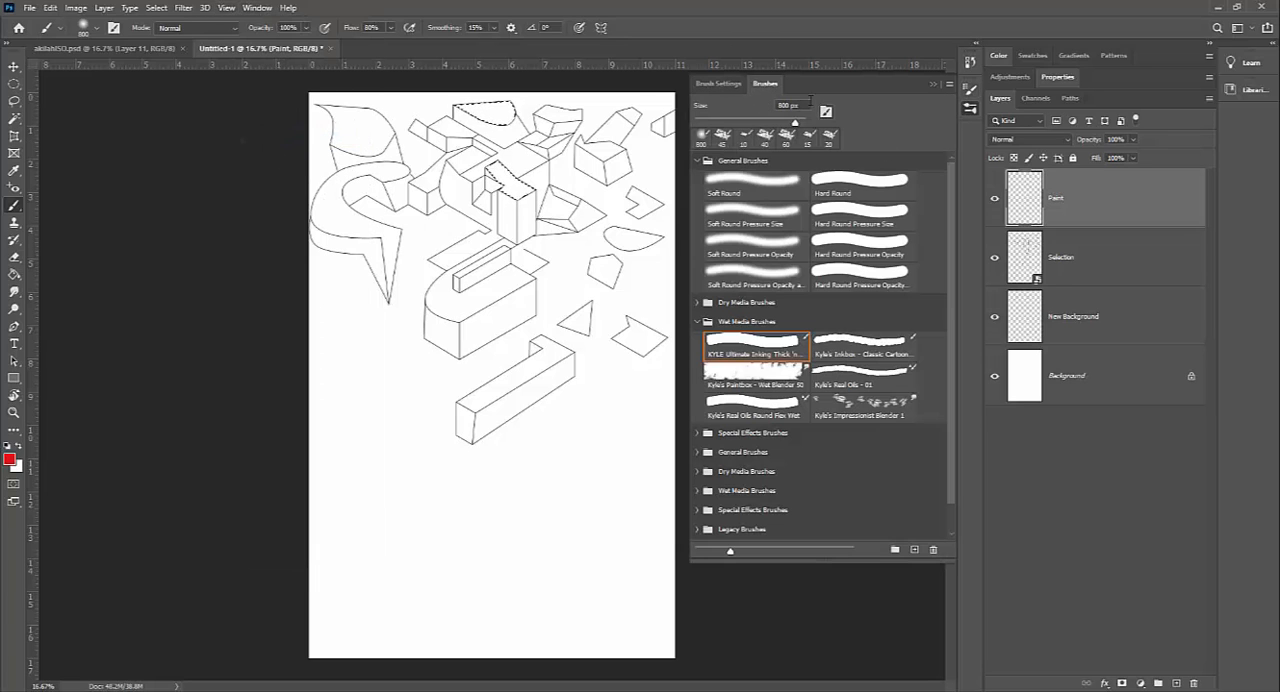
click(726, 85)
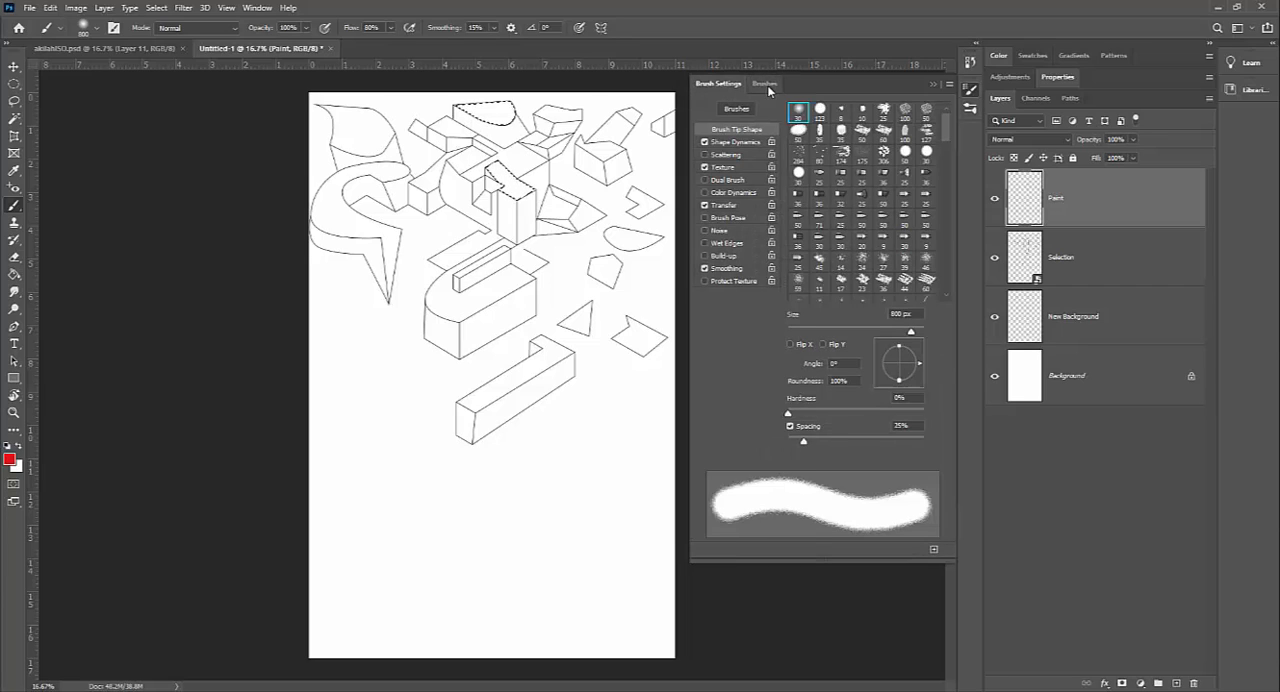
click(798, 113)
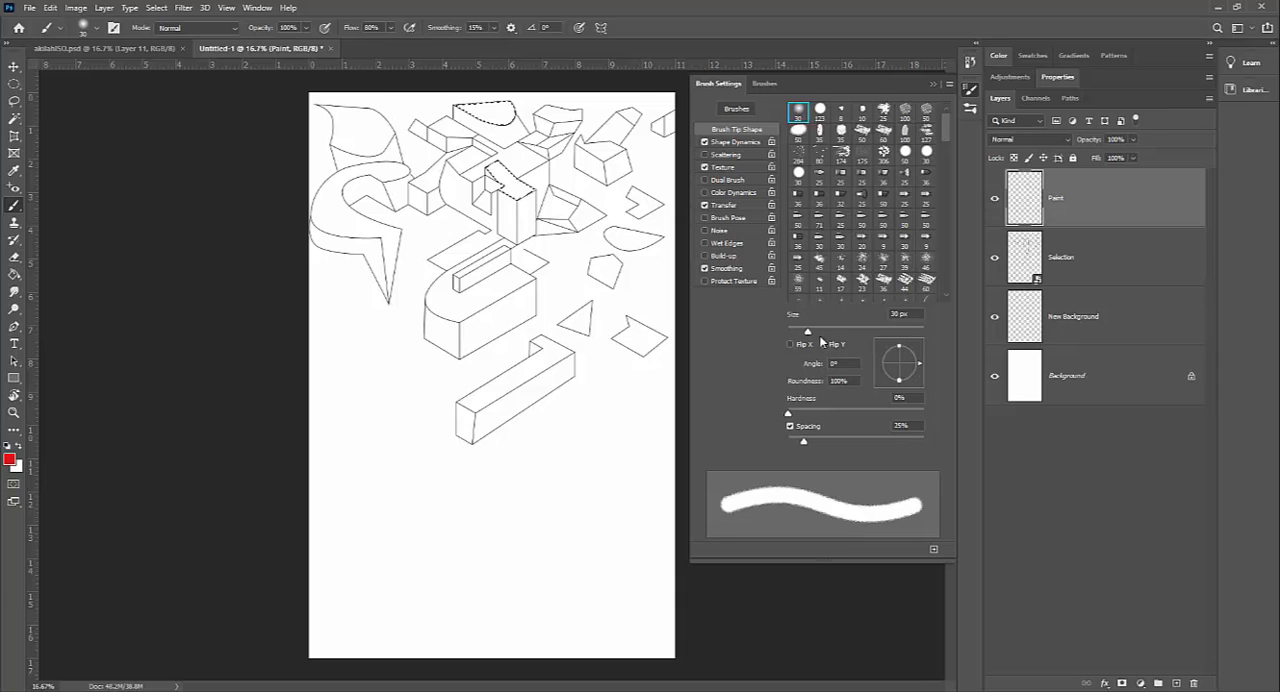
mouse_move(807, 332)
mouse_down()
mouse_move(874, 334)
mouse_move(816, 337)
mouse_up()
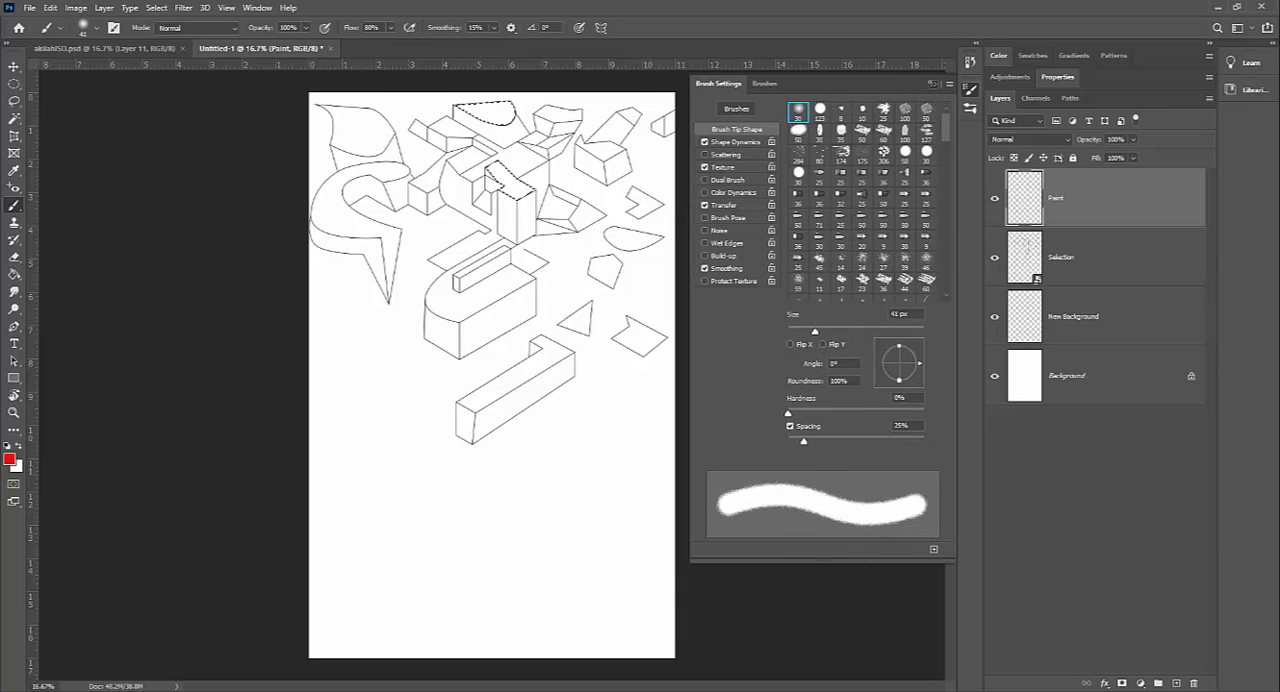
click(934, 85)
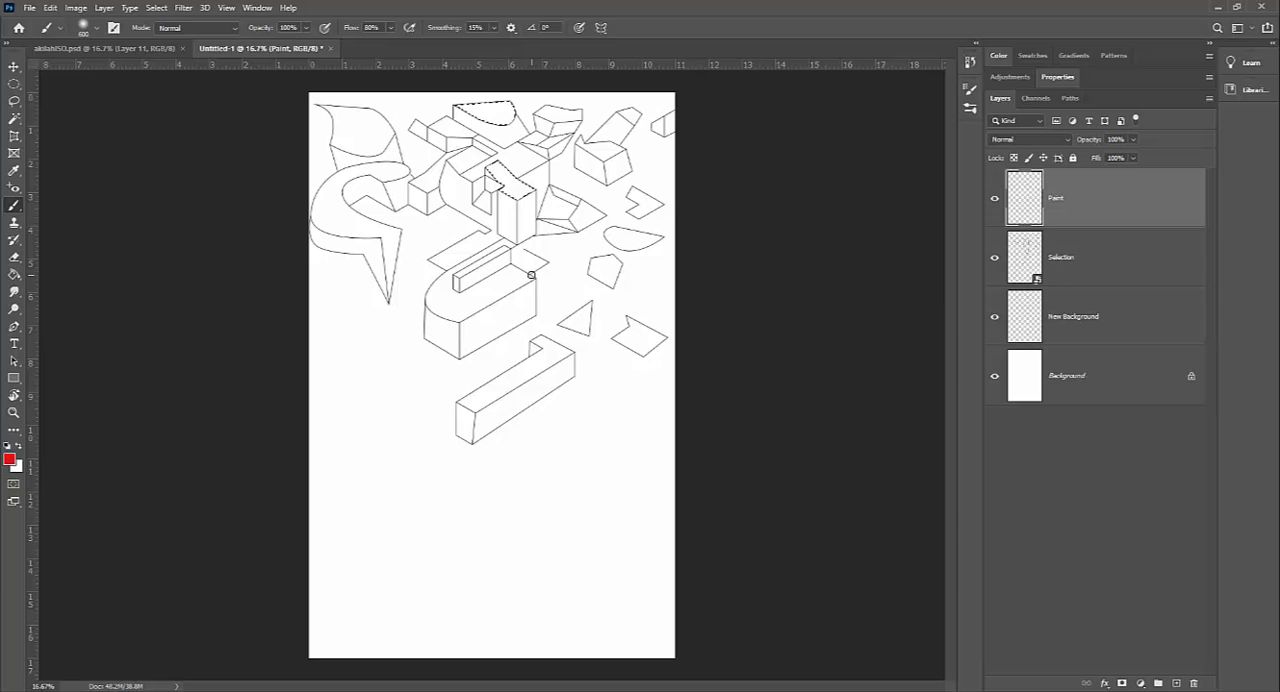
Step: Enlarge the brush to 700 px and paint both selected faces red on the Paint layer
key(bracketright)
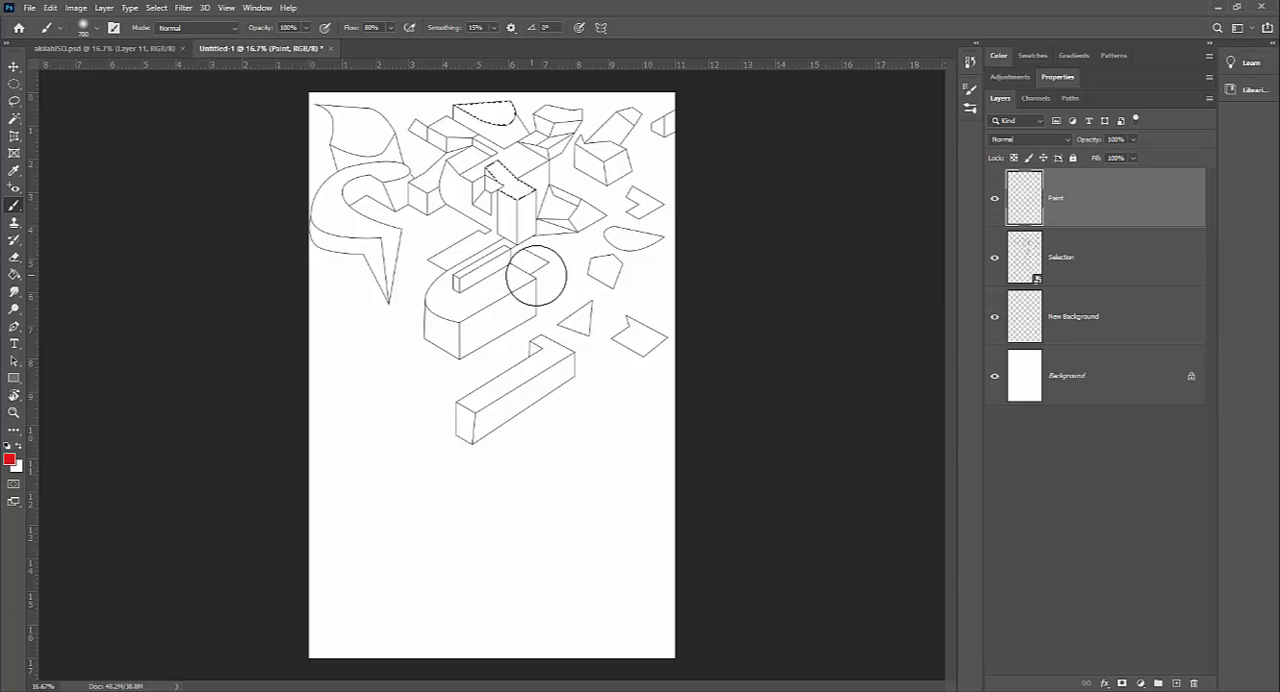
drag(509, 206, 491, 191)
mouse_move(489, 117)
mouse_down()
mouse_move(437, 116)
mouse_move(525, 106)
mouse_move(479, 90)
mouse_up()
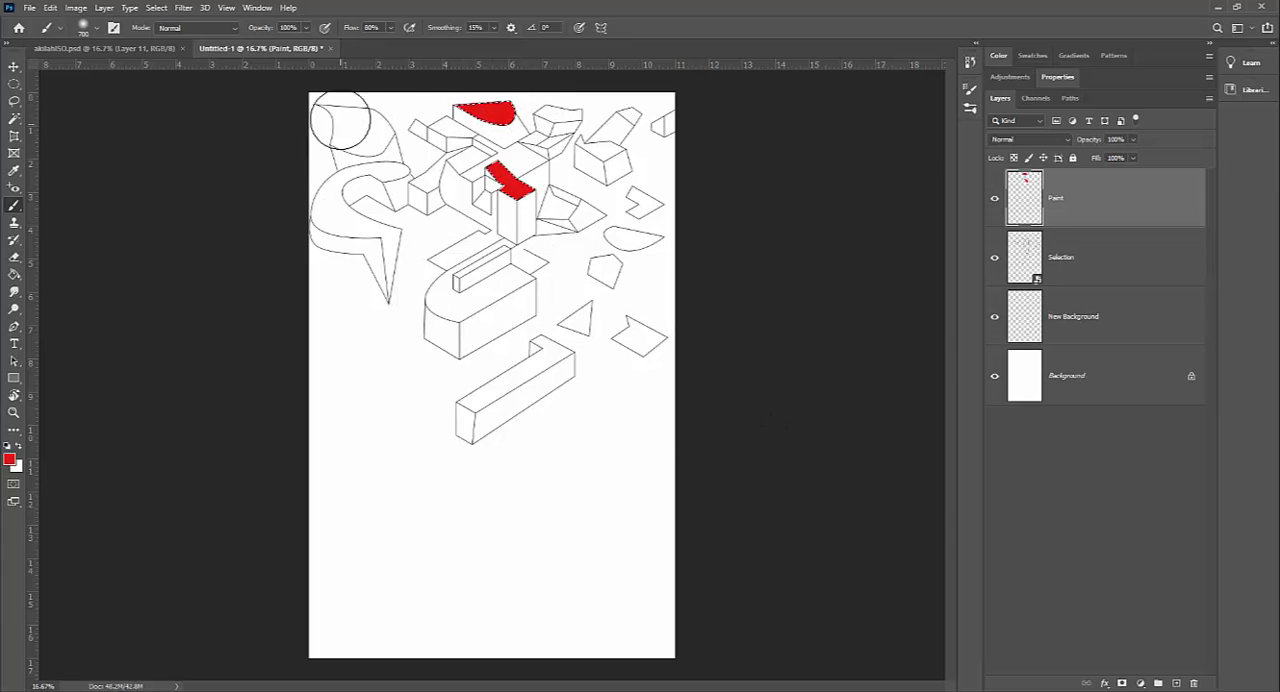
Step: Shade the two red faces with dark red 881212 at 26% brush opacity
drag(307, 33, 261, 50)
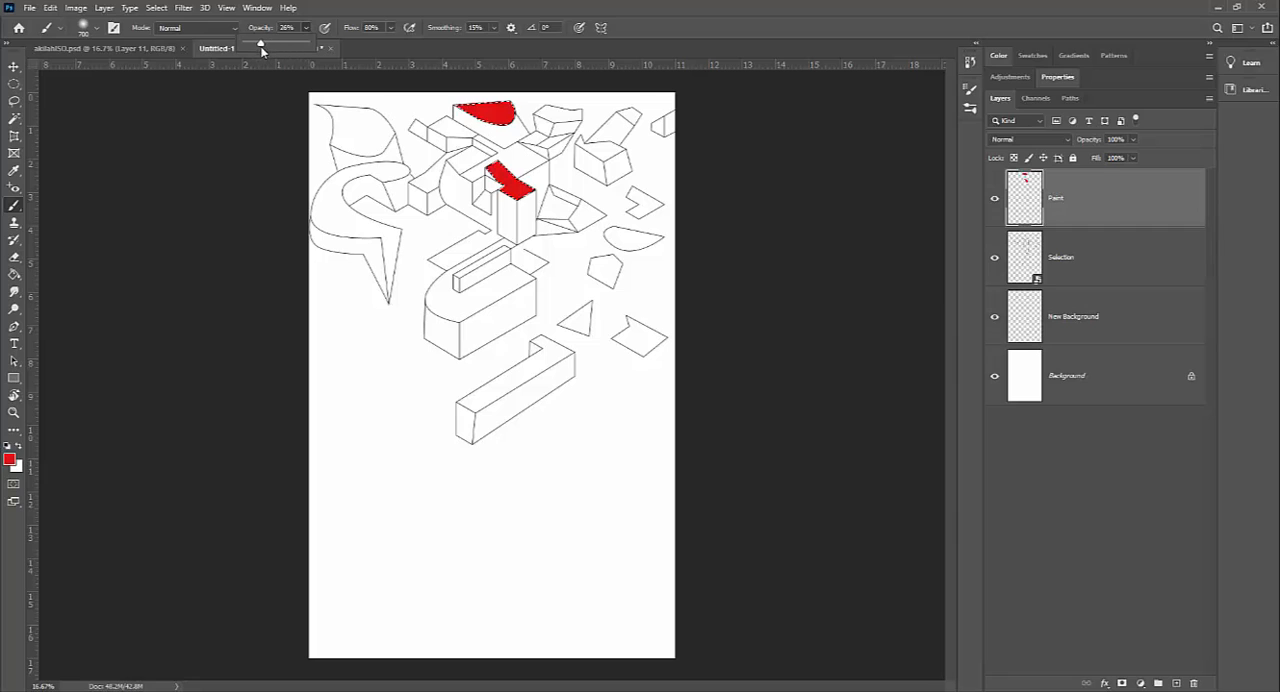
click(10, 459)
click(673, 327)
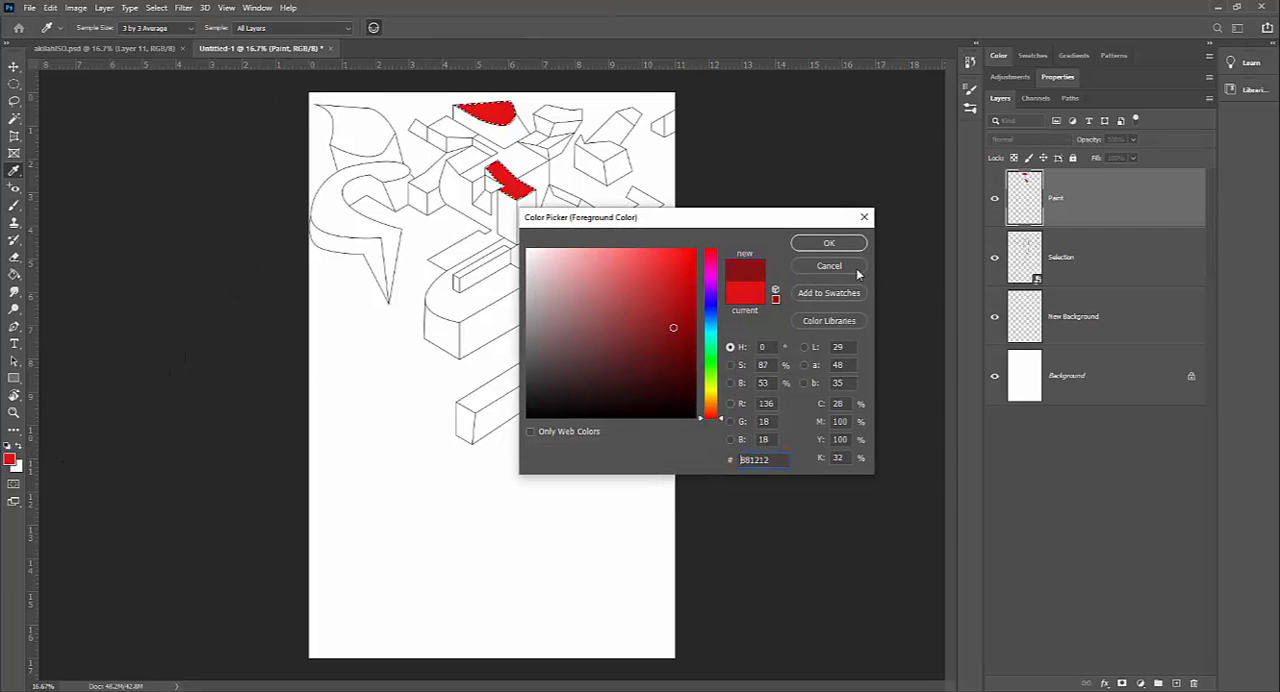
click(850, 245)
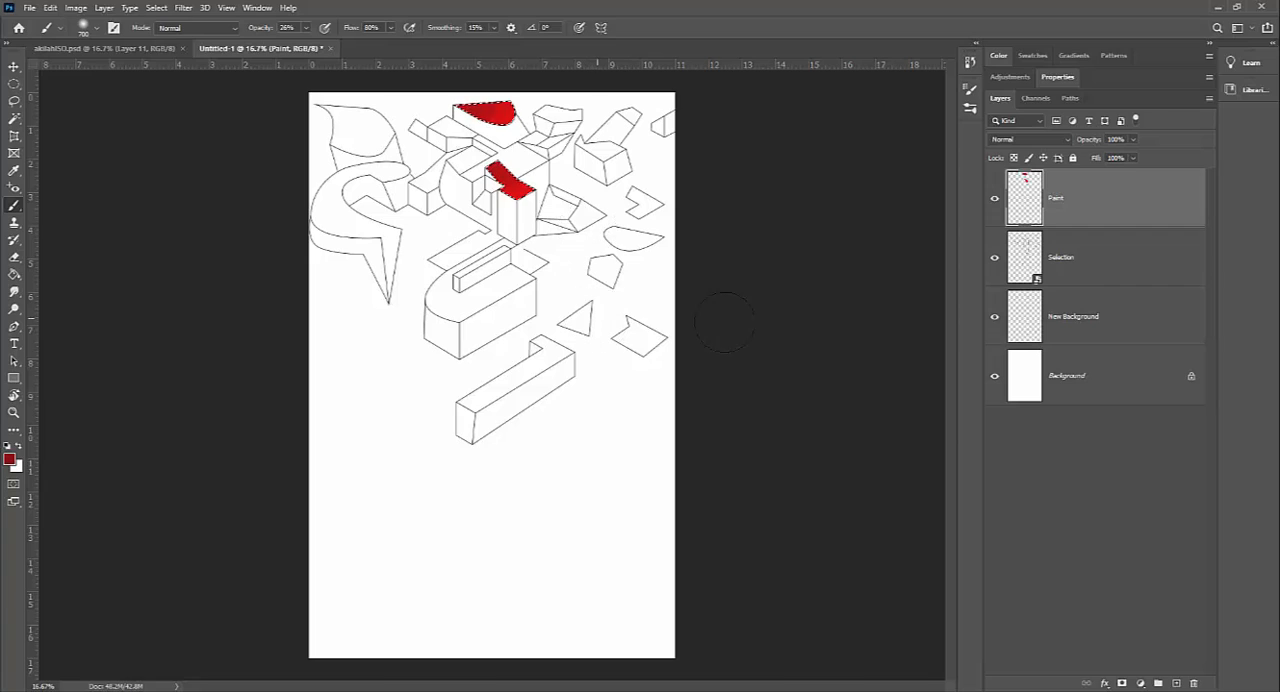
Step: On the Selection layer, select the top faces of the rounded block and the long bar below it with the Magic Wand
click(1094, 274)
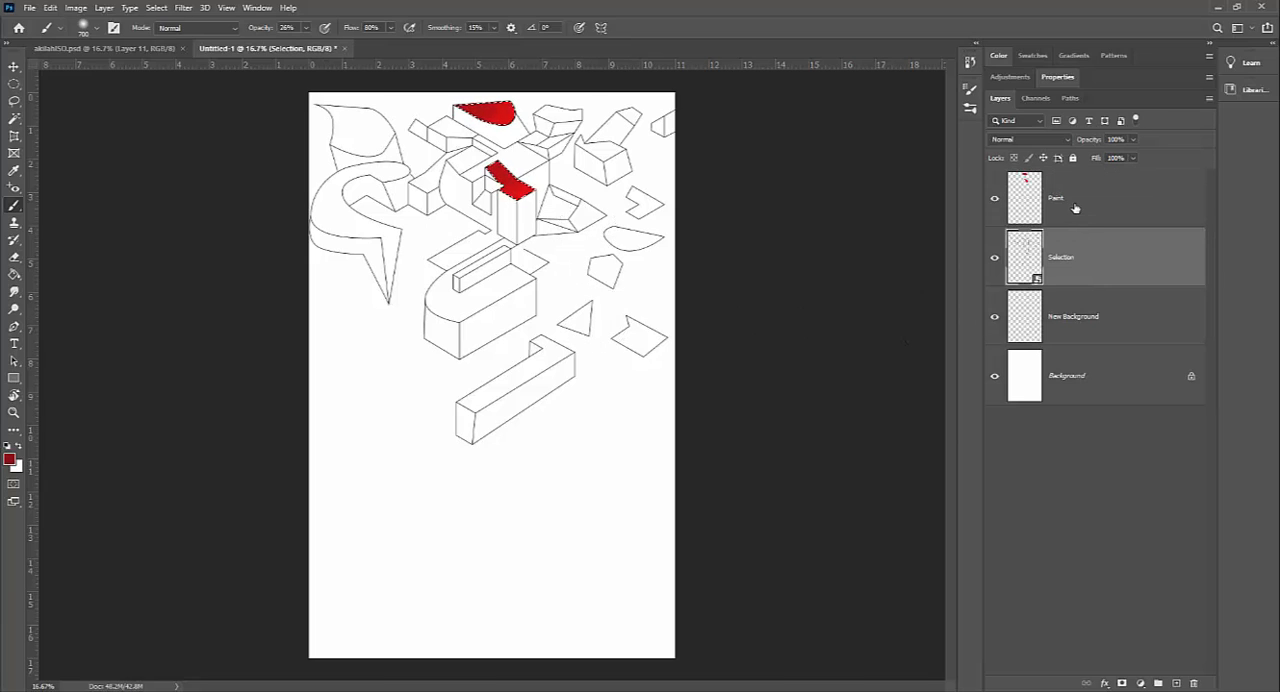
click(1075, 208)
click(1094, 253)
click(14, 118)
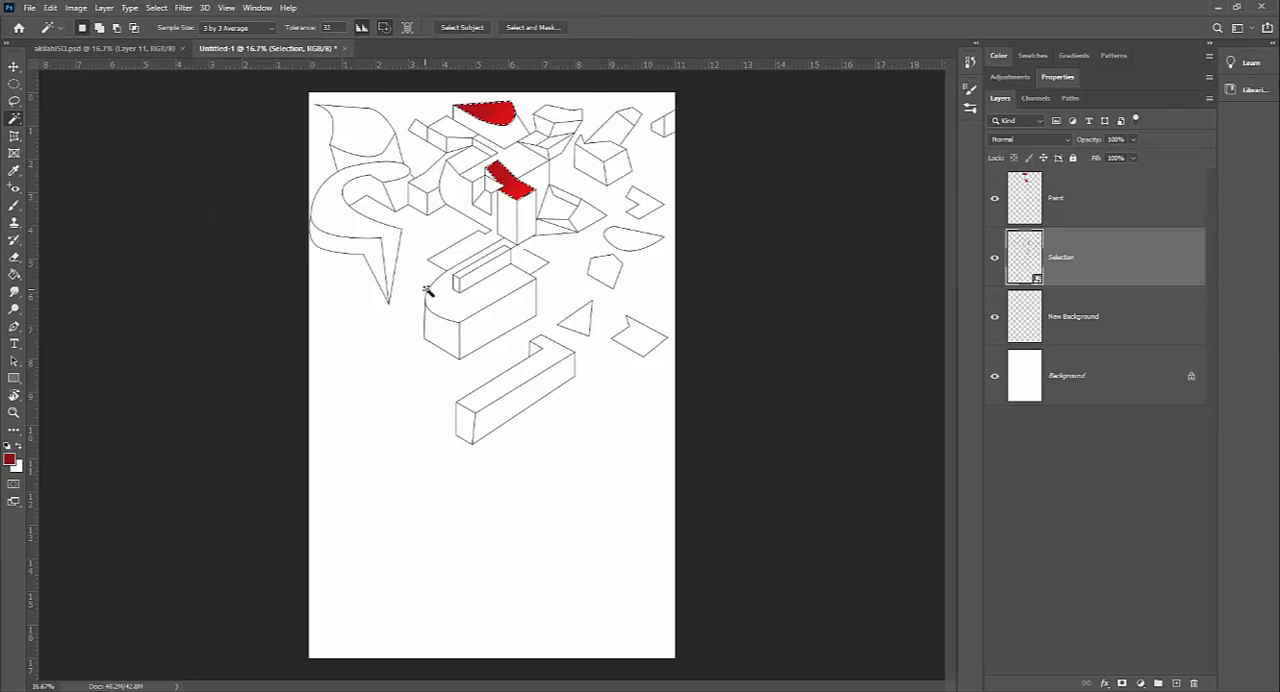
shift+click(516, 386)
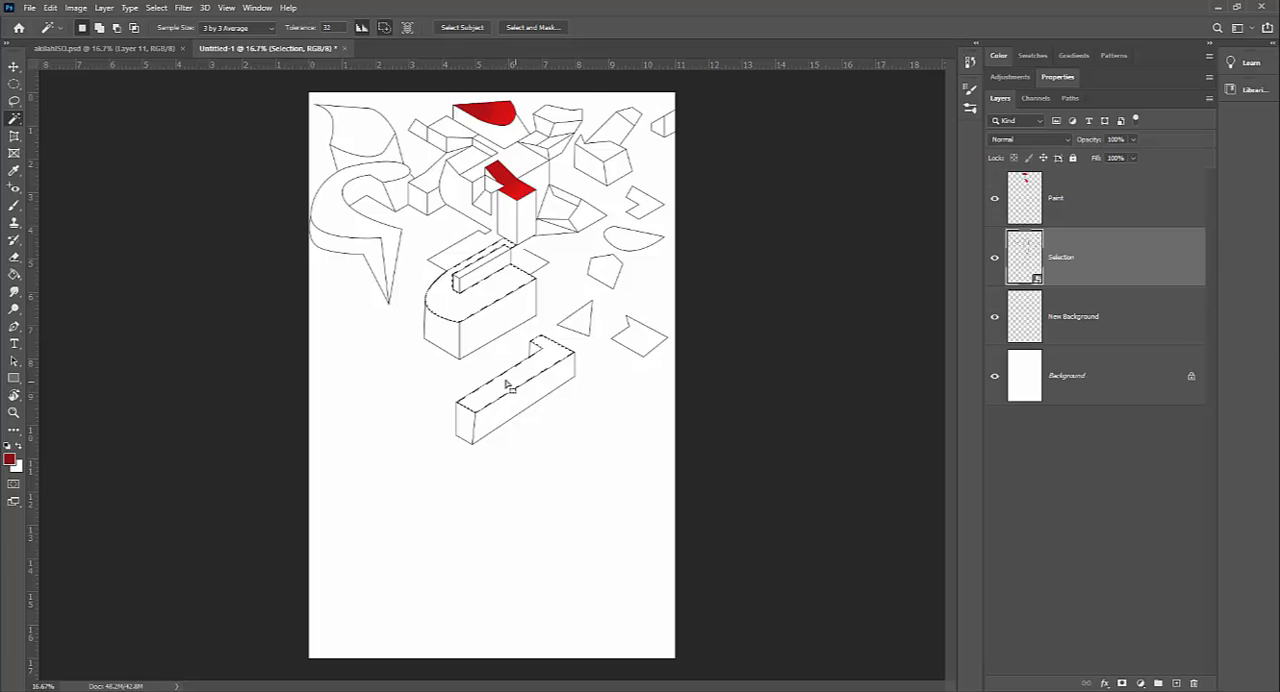
Step: Make the Paint layer active and set the foreground colour to a bright blue with hue 219°
click(1091, 216)
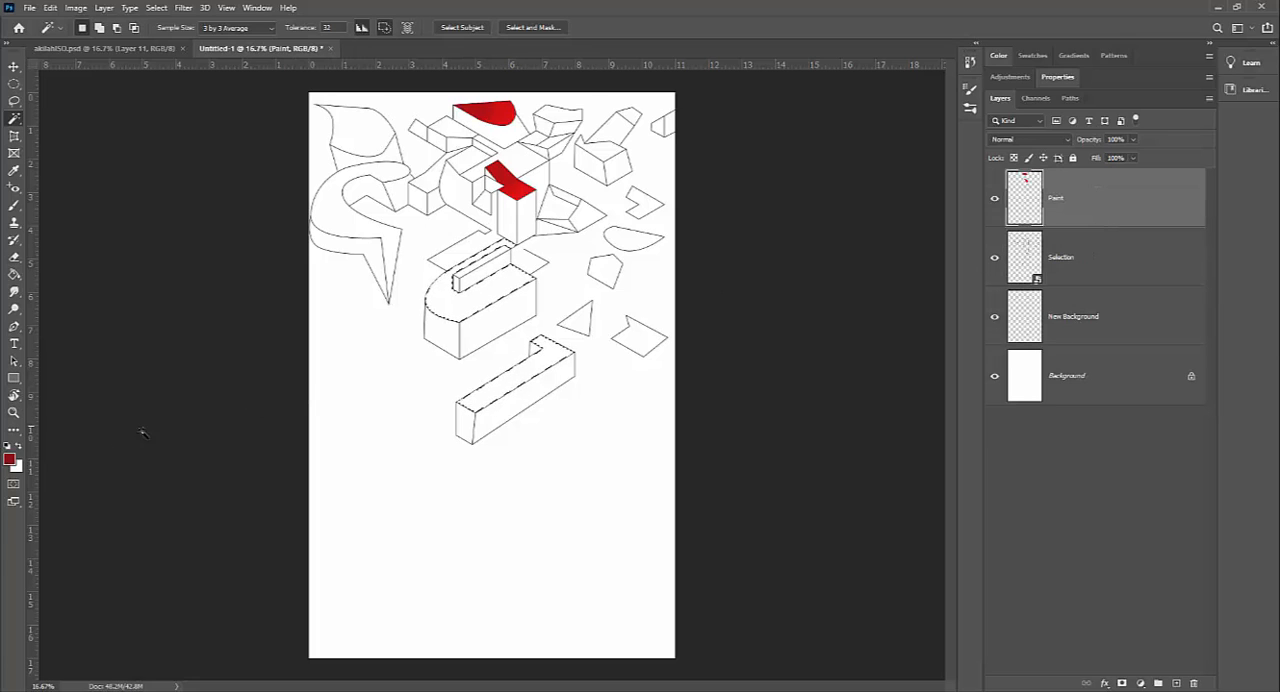
click(9, 458)
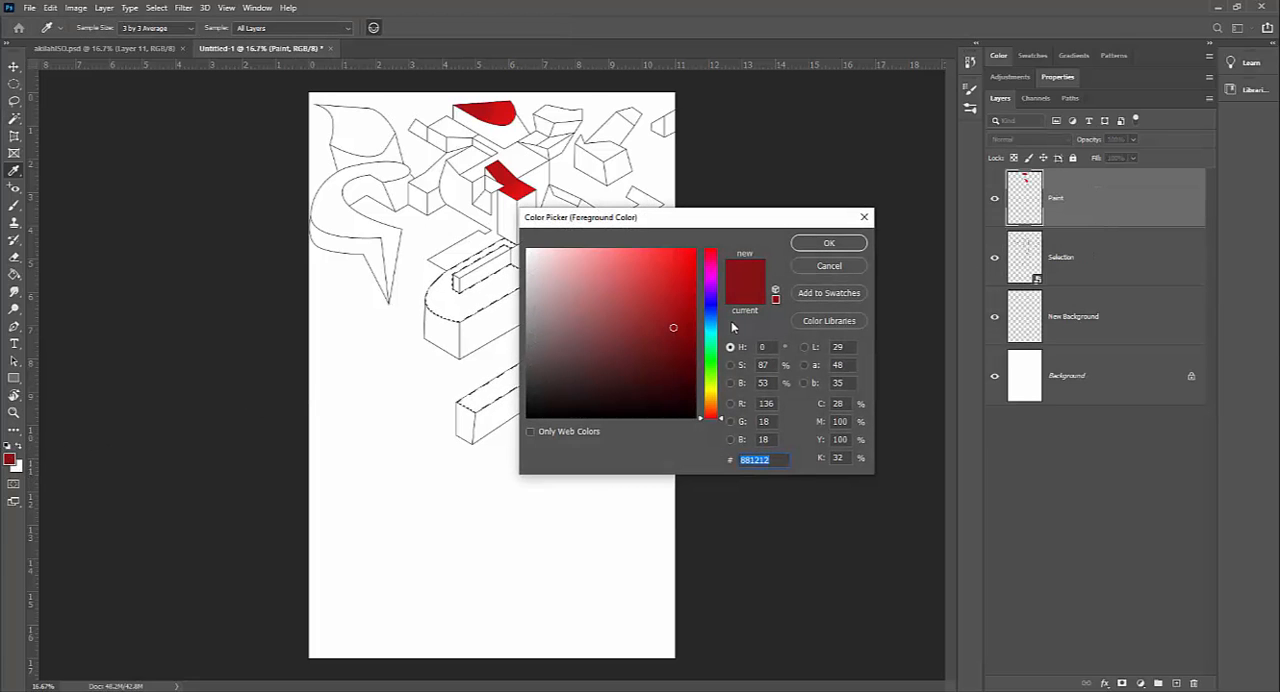
click(709, 316)
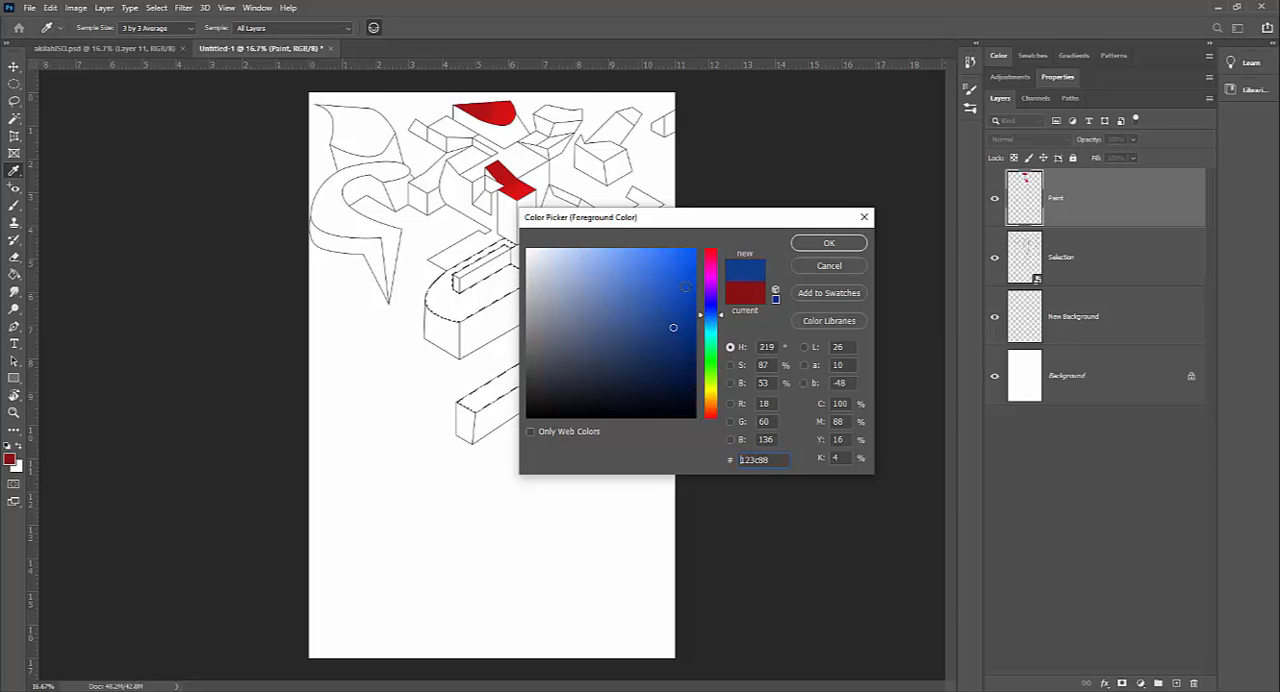
click(680, 265)
click(829, 243)
key(w)
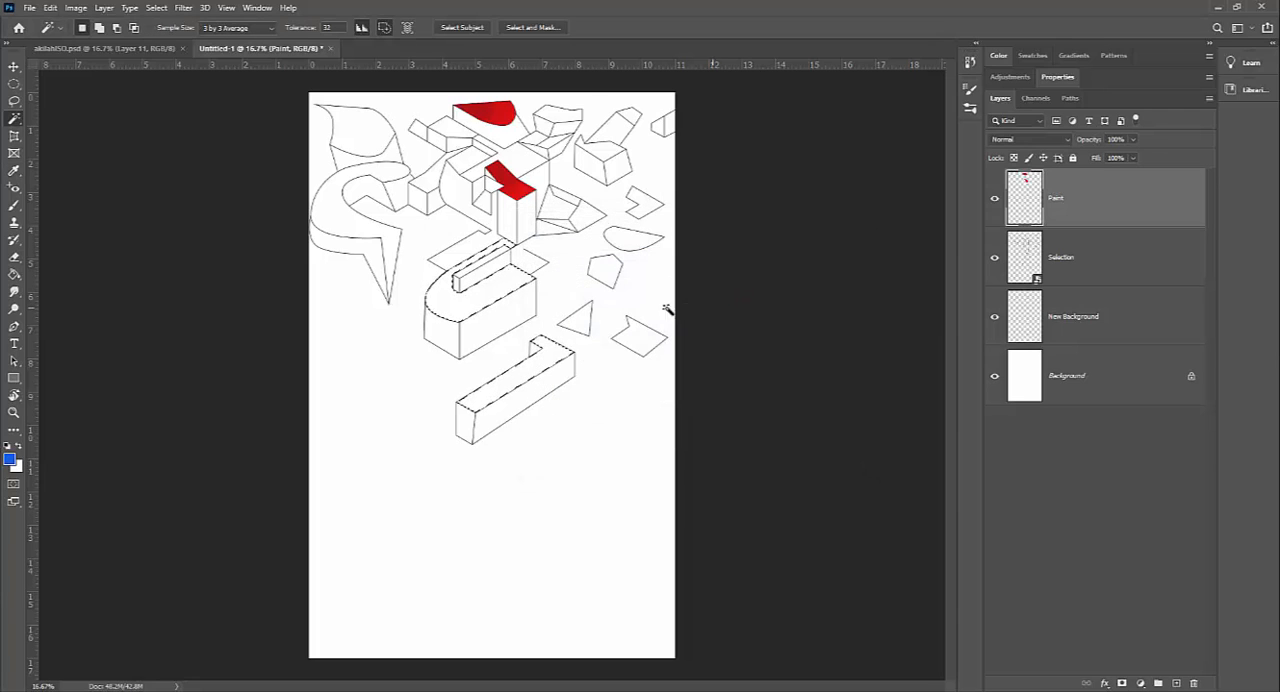
Step: Brush blue over the selected top faces of the rounded block and long bar, building up darker ends, and clear the selection
key(b)
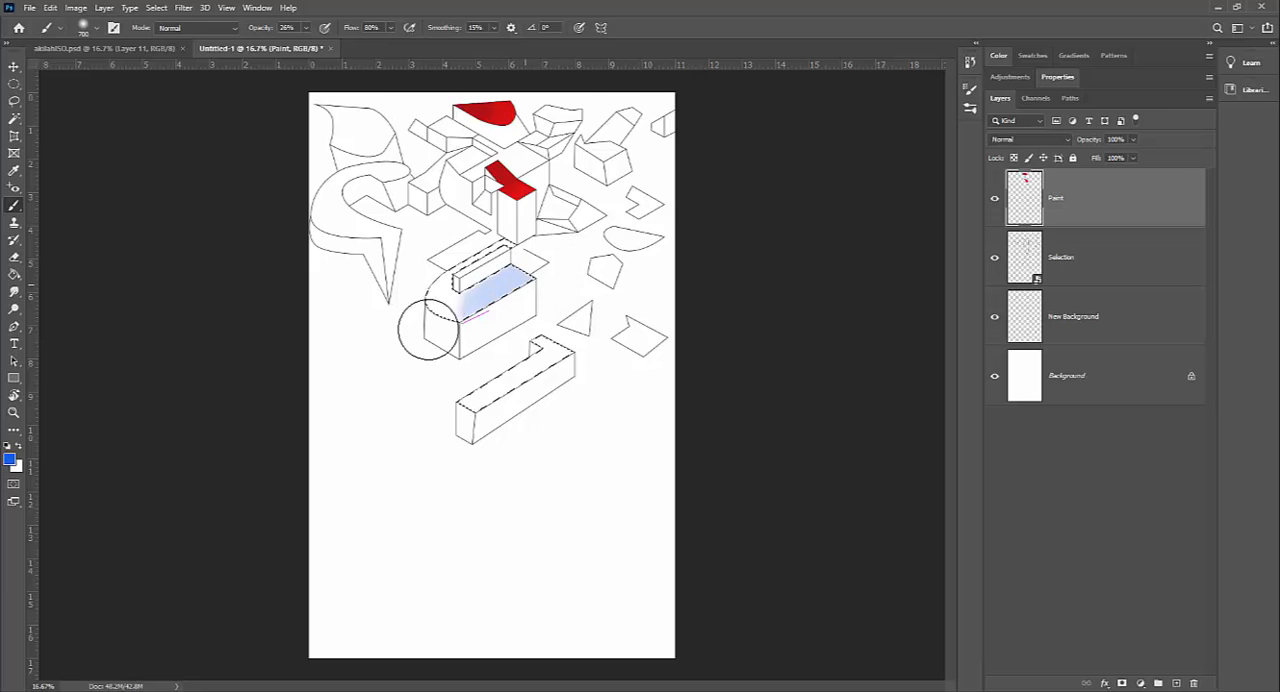
mouse_move(446, 300)
mouse_down()
mouse_move(504, 381)
mouse_move(465, 403)
mouse_up()
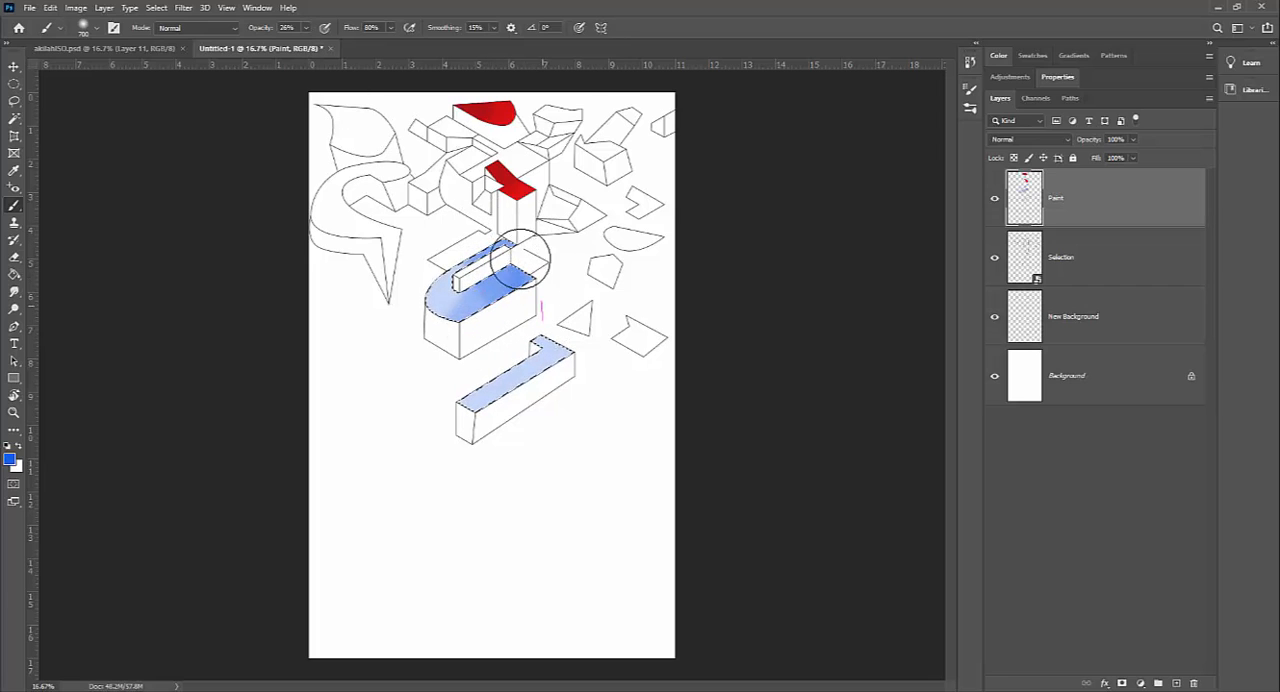
mouse_move(567, 365)
mouse_down()
mouse_move(562, 328)
mouse_move(541, 328)
mouse_move(456, 423)
mouse_move(579, 371)
mouse_move(564, 336)
mouse_up()
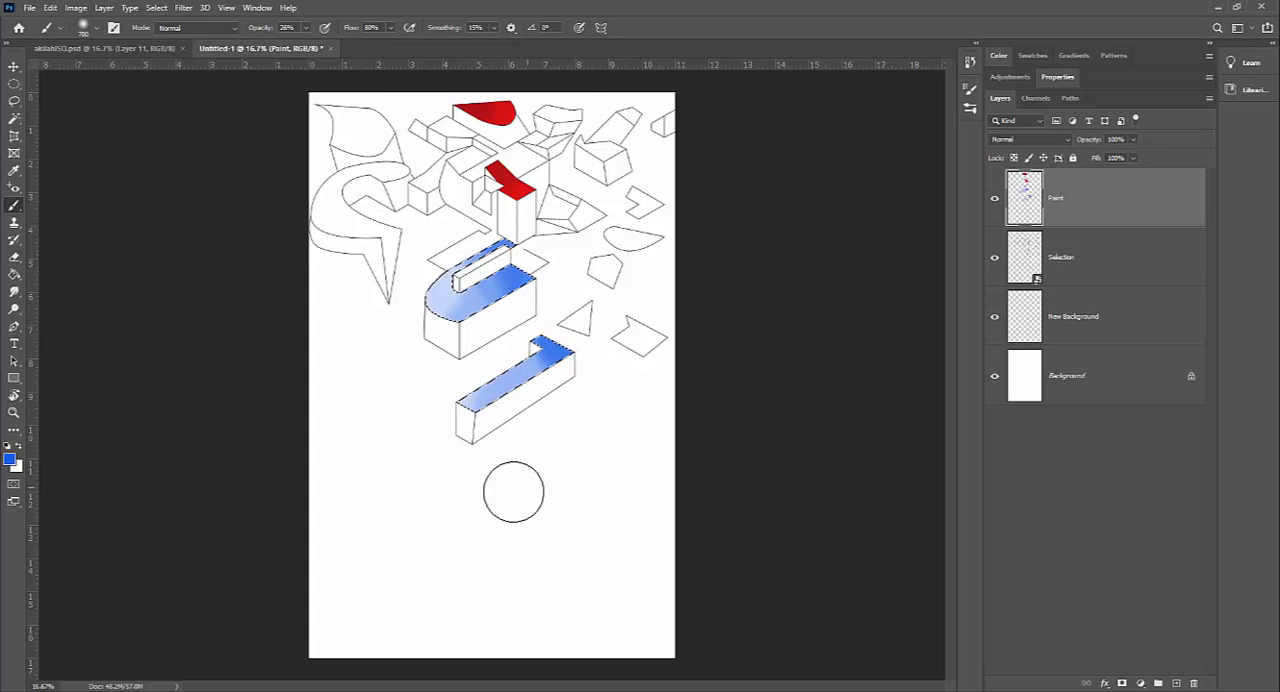
key(ctrl+d)
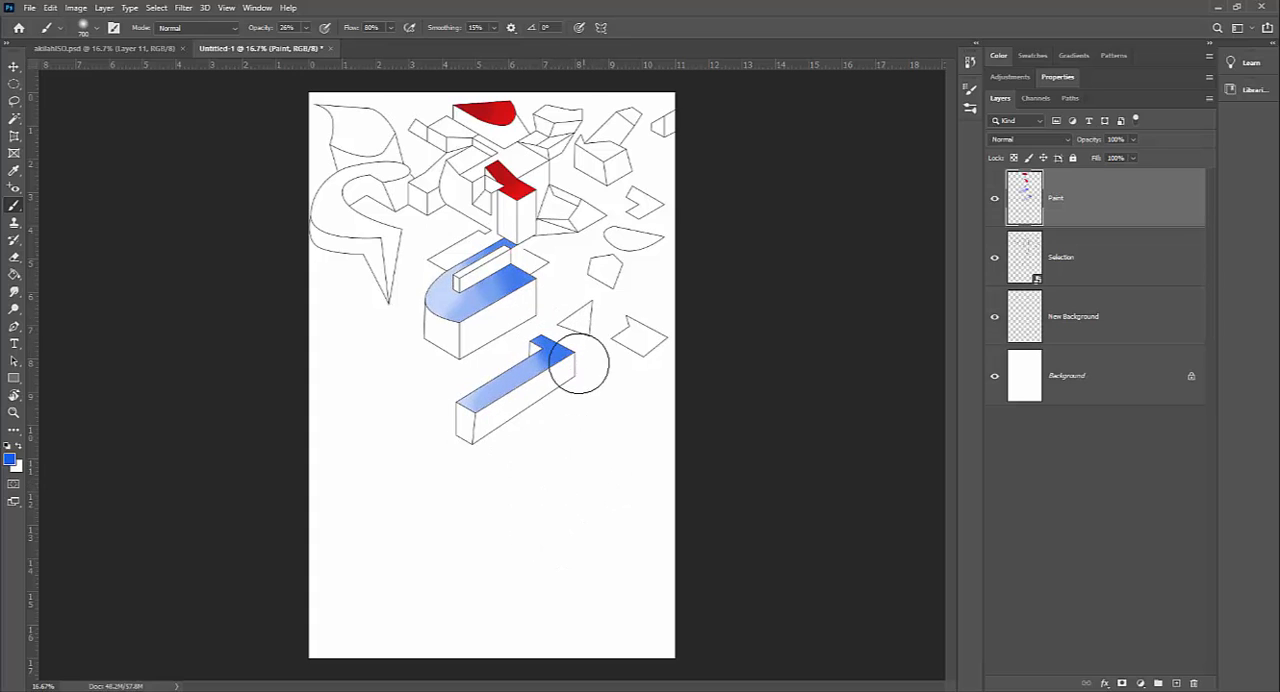
Step: Fill the New Background layer with the muted tan colour d0cba0 using the Paint Bucket
click(1079, 324)
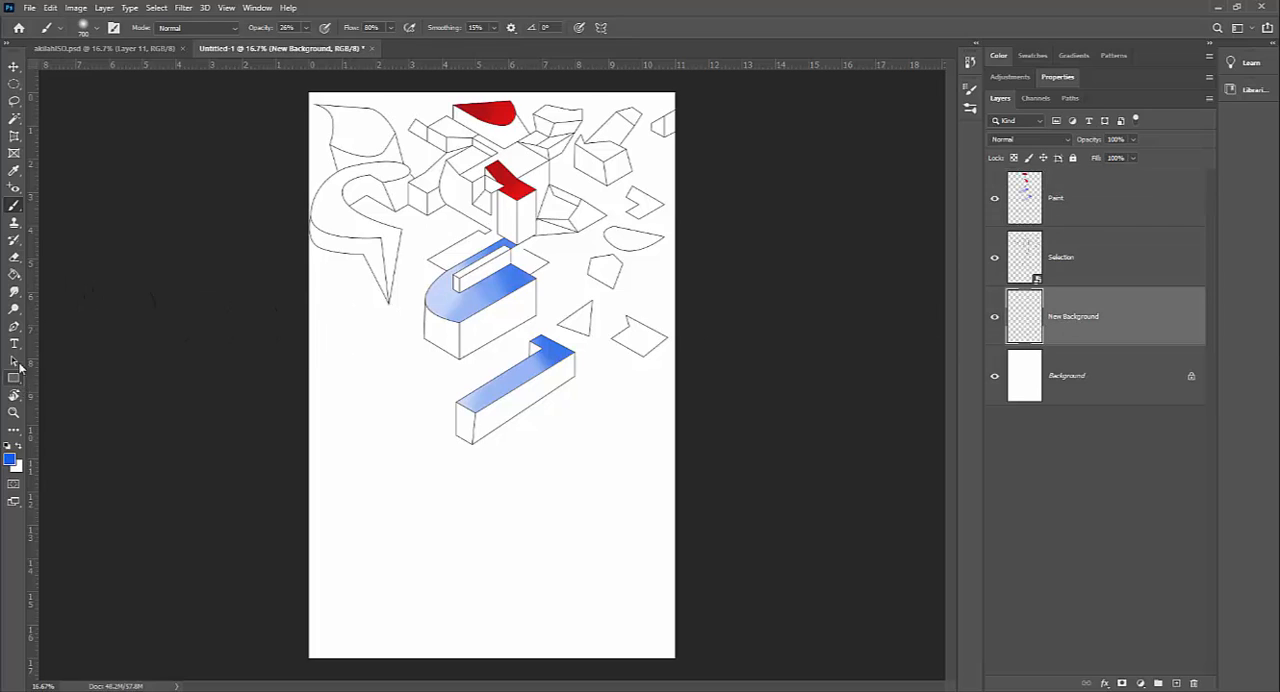
click(14, 273)
click(10, 459)
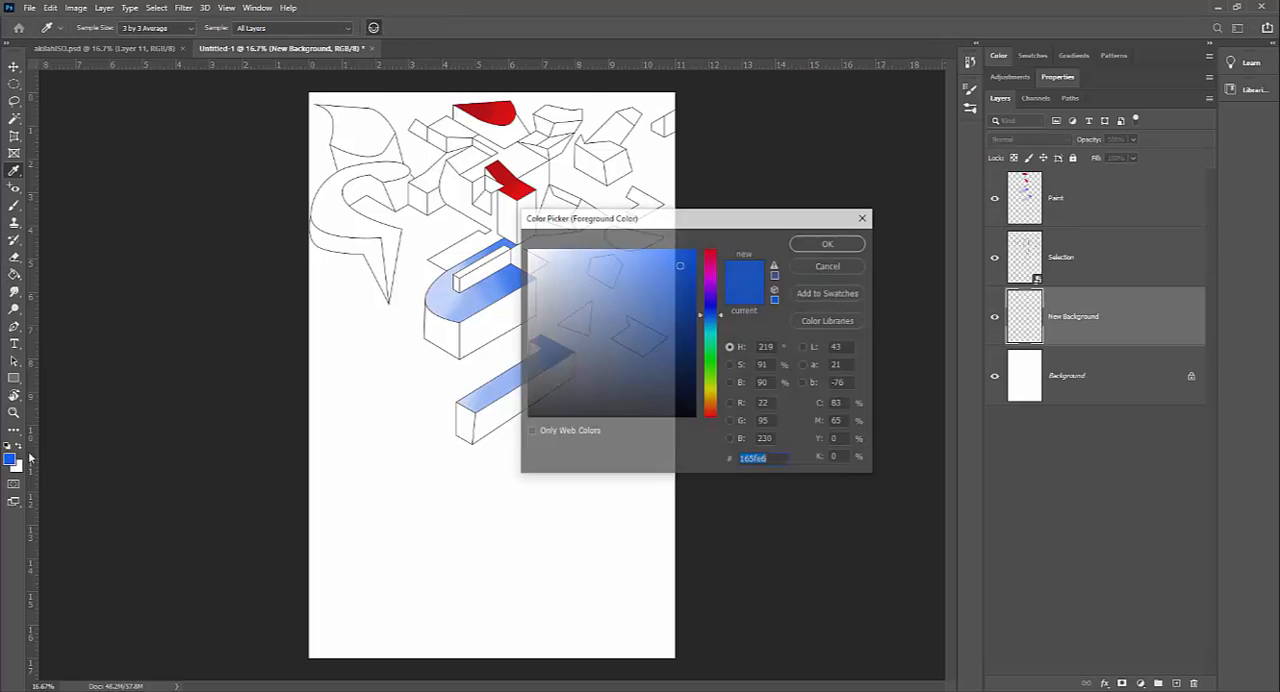
click(710, 386)
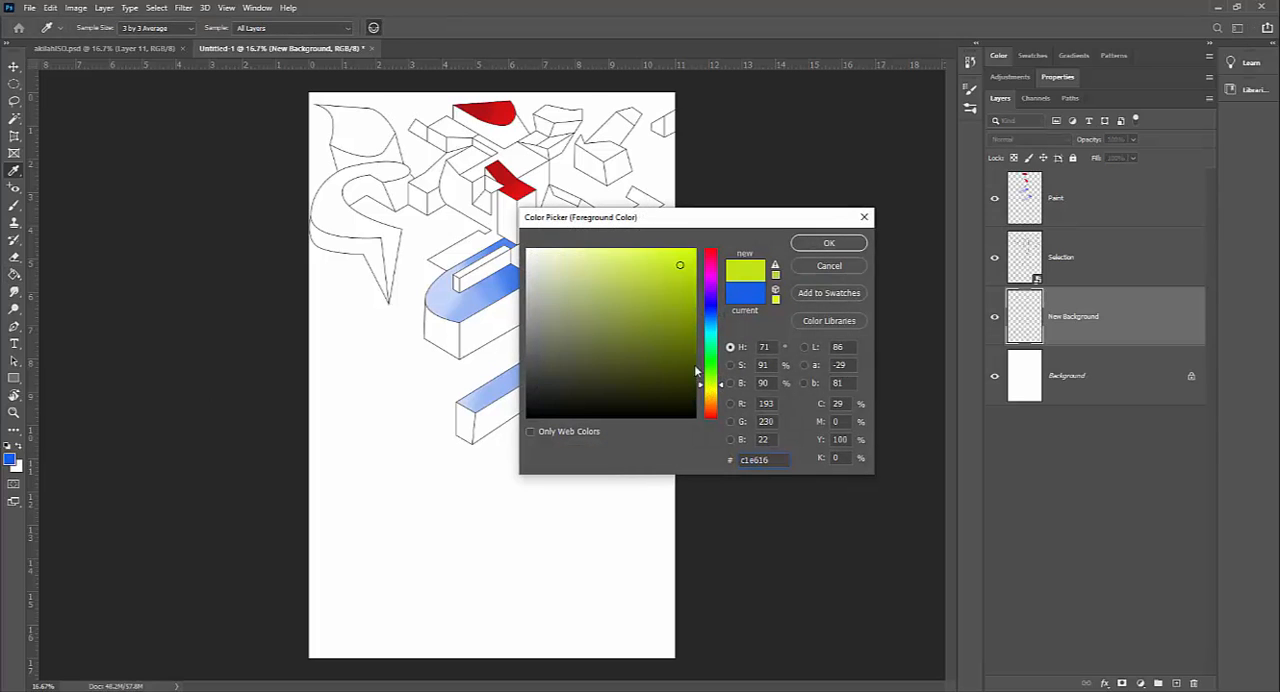
mouse_move(611, 328)
mouse_down()
mouse_move(574, 306)
mouse_move(578, 258)
mouse_move(565, 280)
mouse_up()
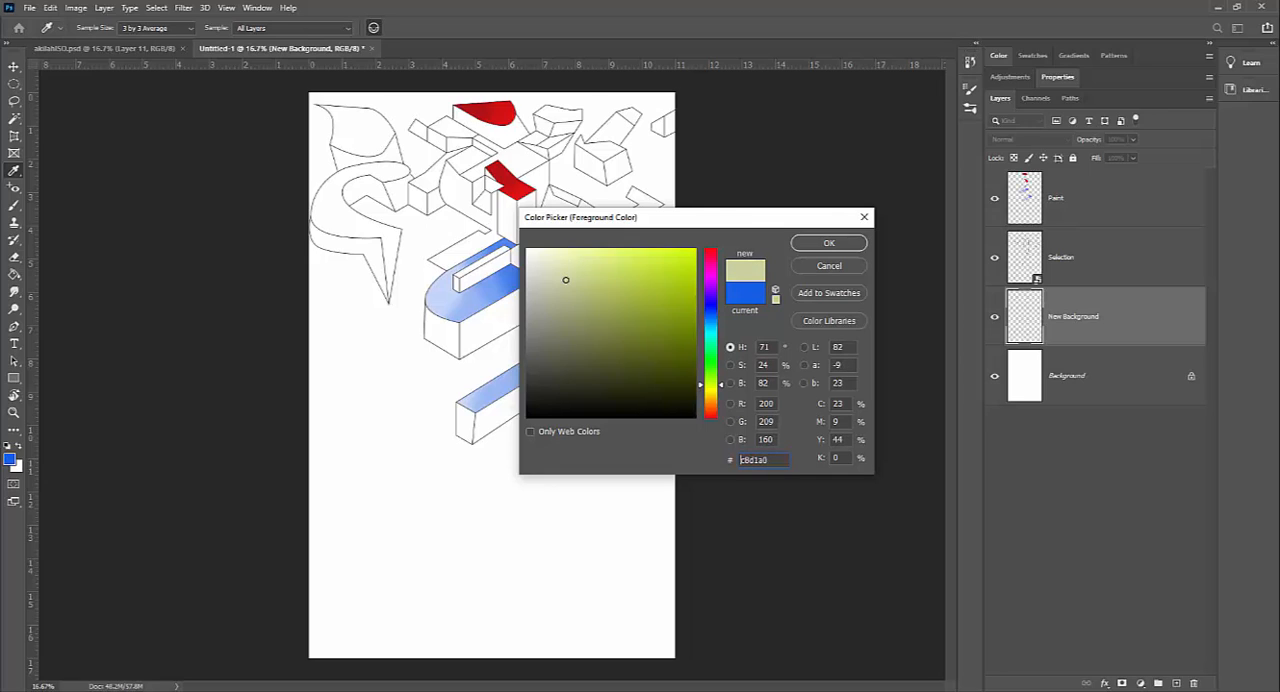
drag(703, 387, 701, 398)
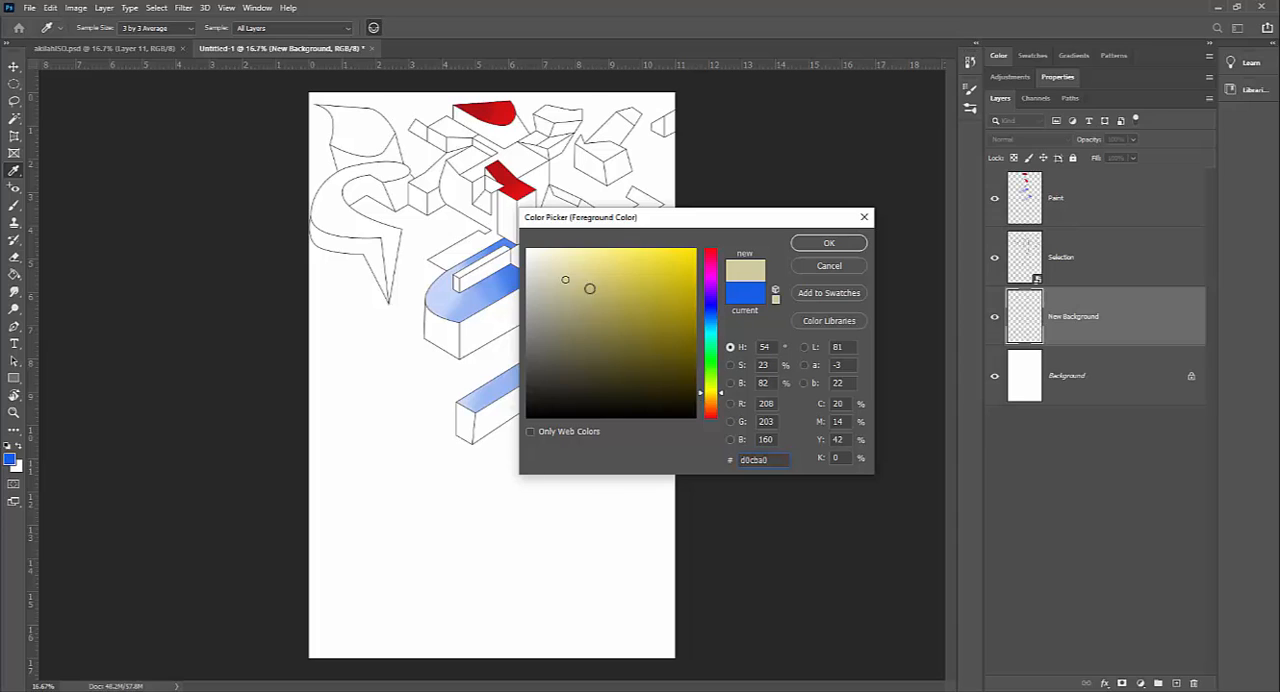
click(798, 245)
key(g)
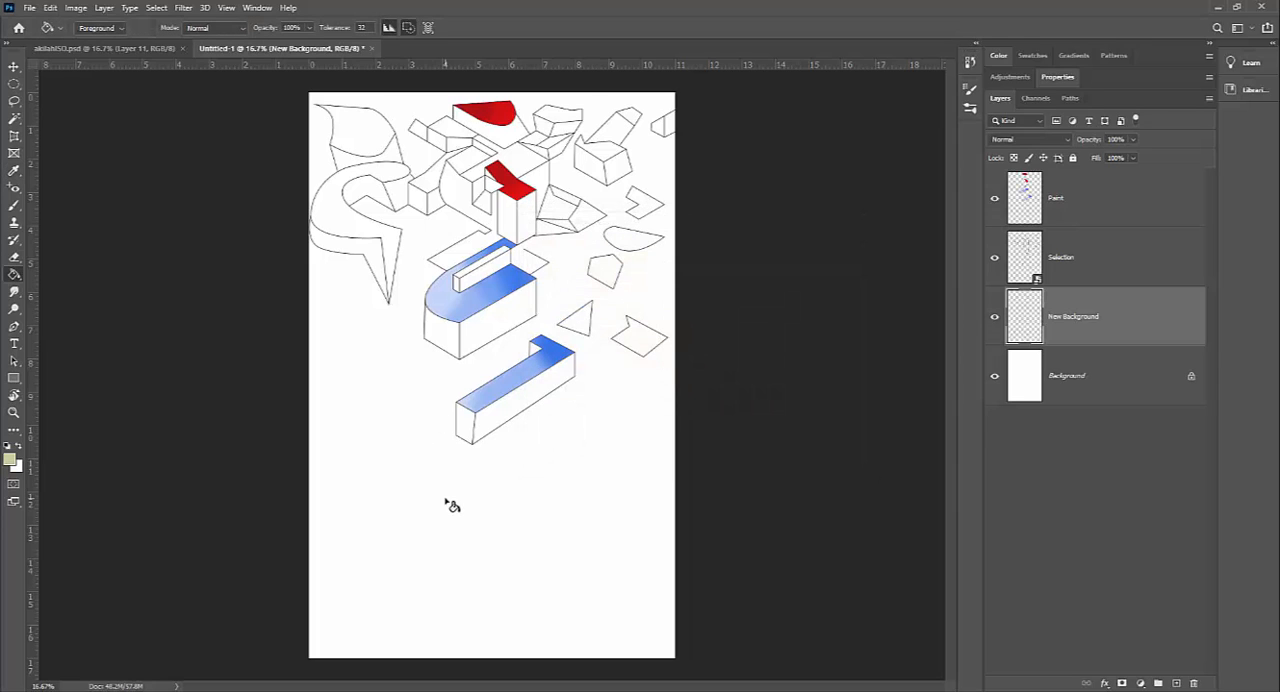
click(447, 502)
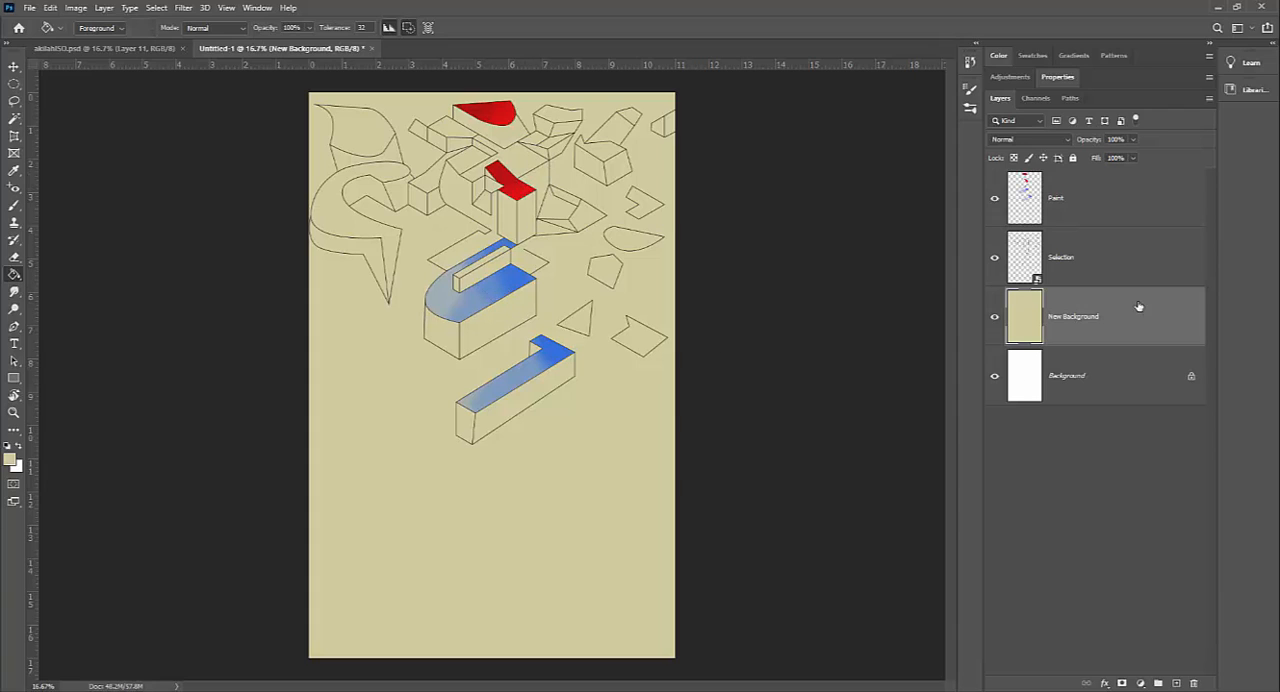
Step: Move the New Background layer above Paint, return it below Selection, and make the Paint layer active
drag(1119, 303, 1106, 197)
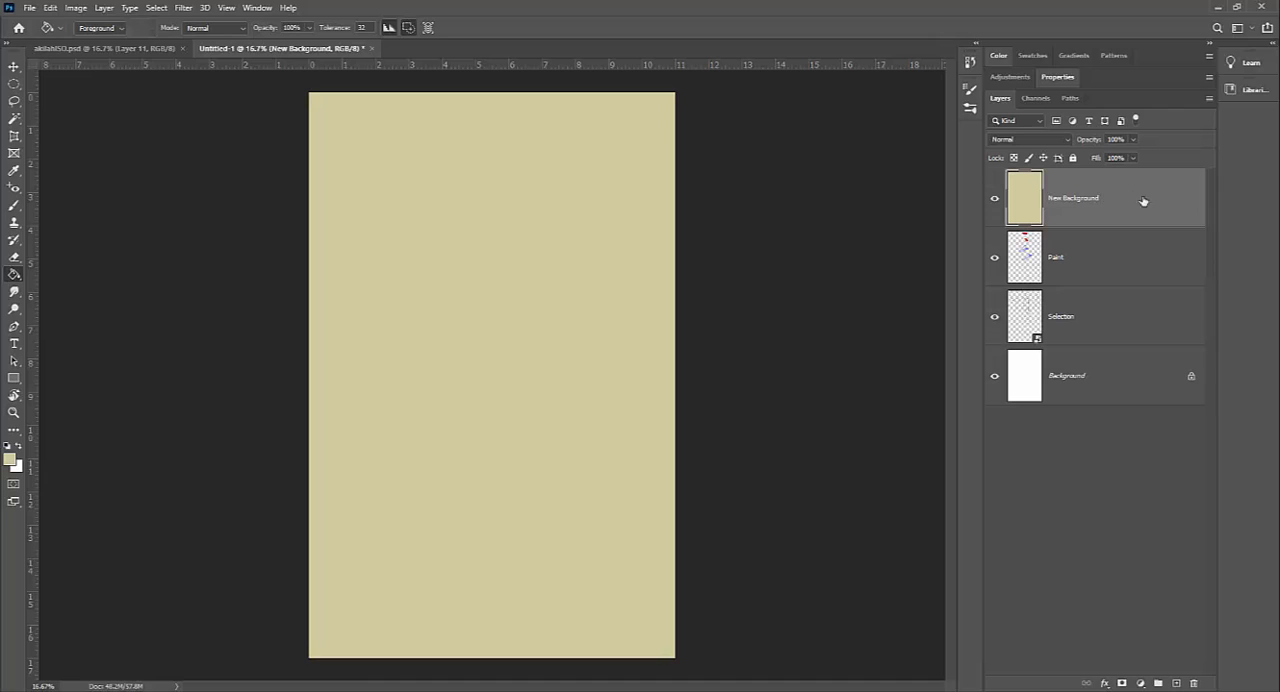
drag(1029, 207, 1066, 325)
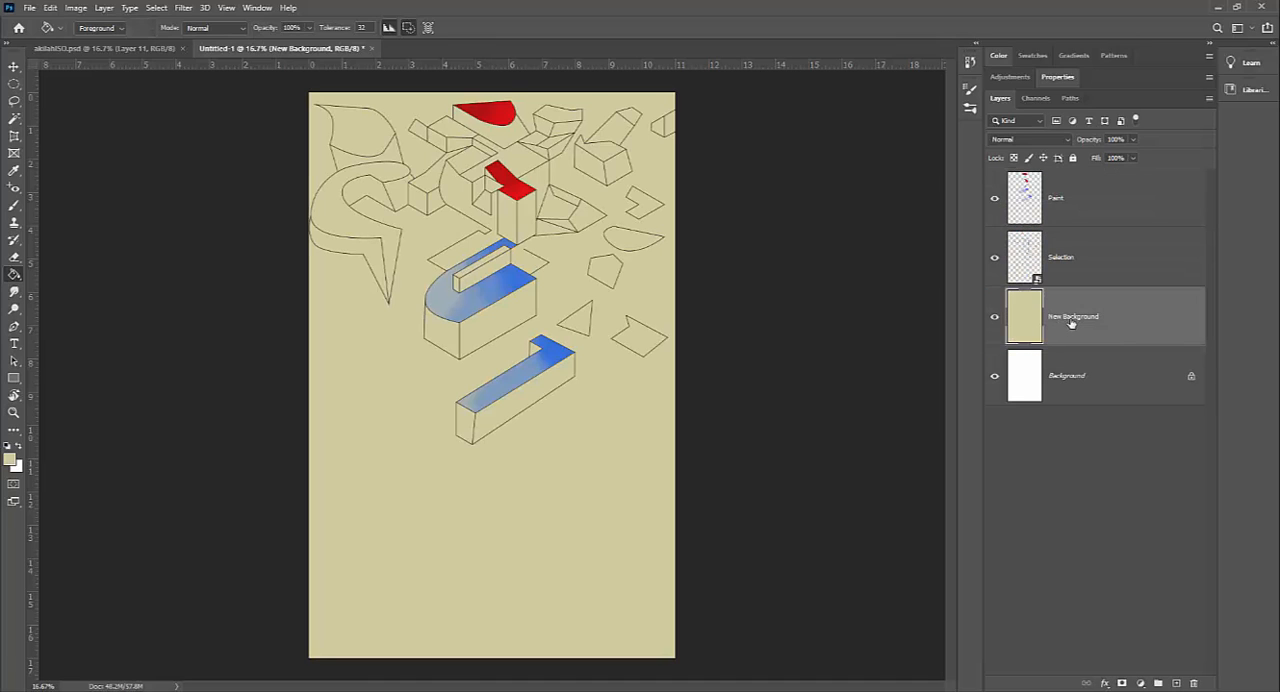
click(1083, 270)
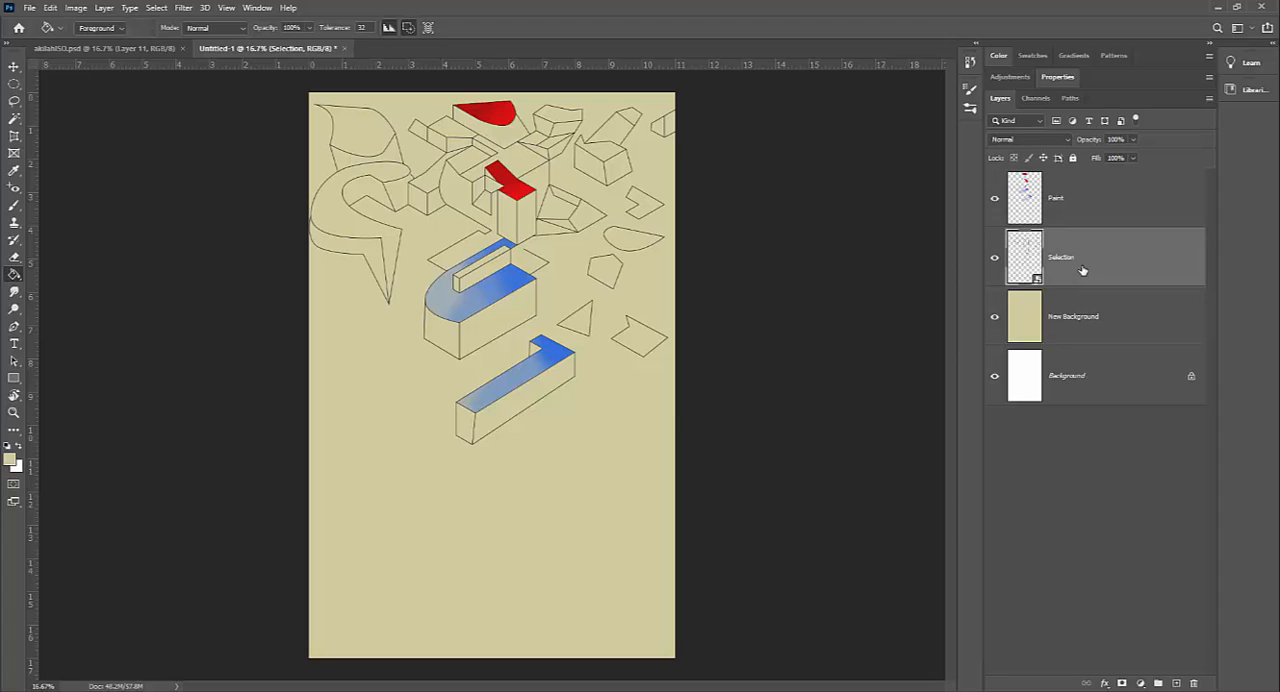
click(1080, 204)
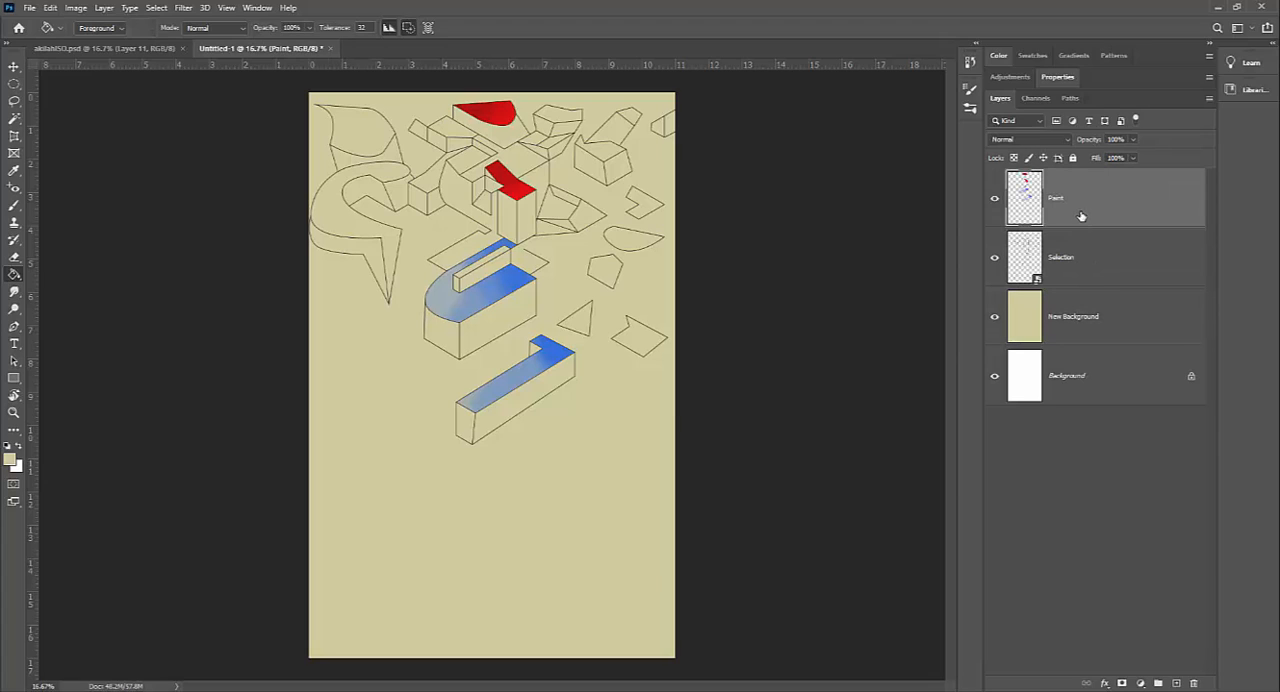
Step: On the Selection layer, select the spiked box's top face with the Magic Wand, and activate the Paint layer for brushing
key(z)
drag(463, 248, 556, 268)
drag(549, 350, 482, 558)
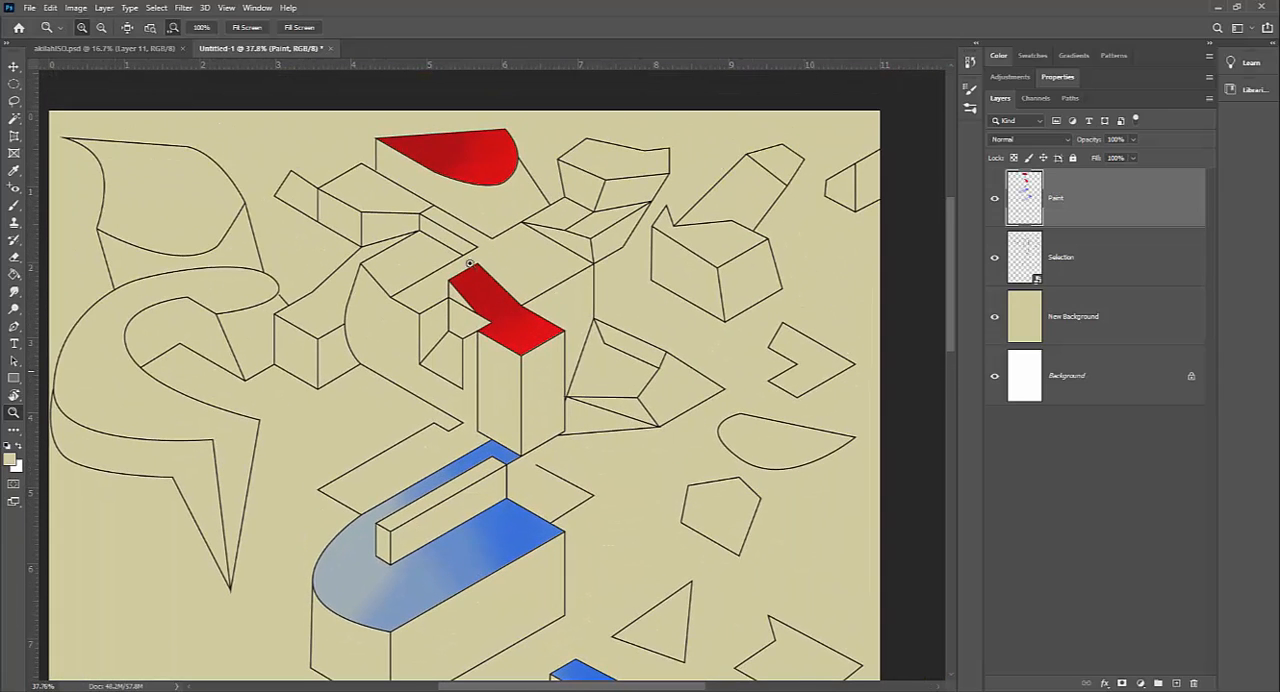
click(16, 120)
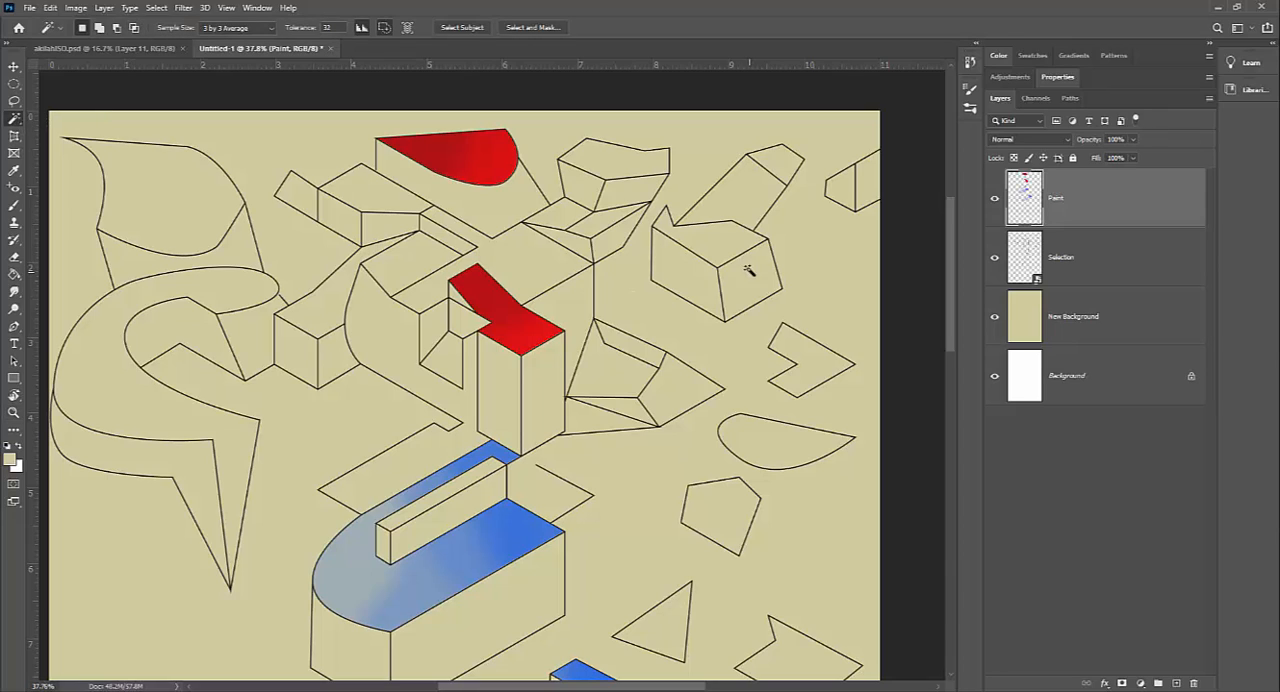
click(1108, 264)
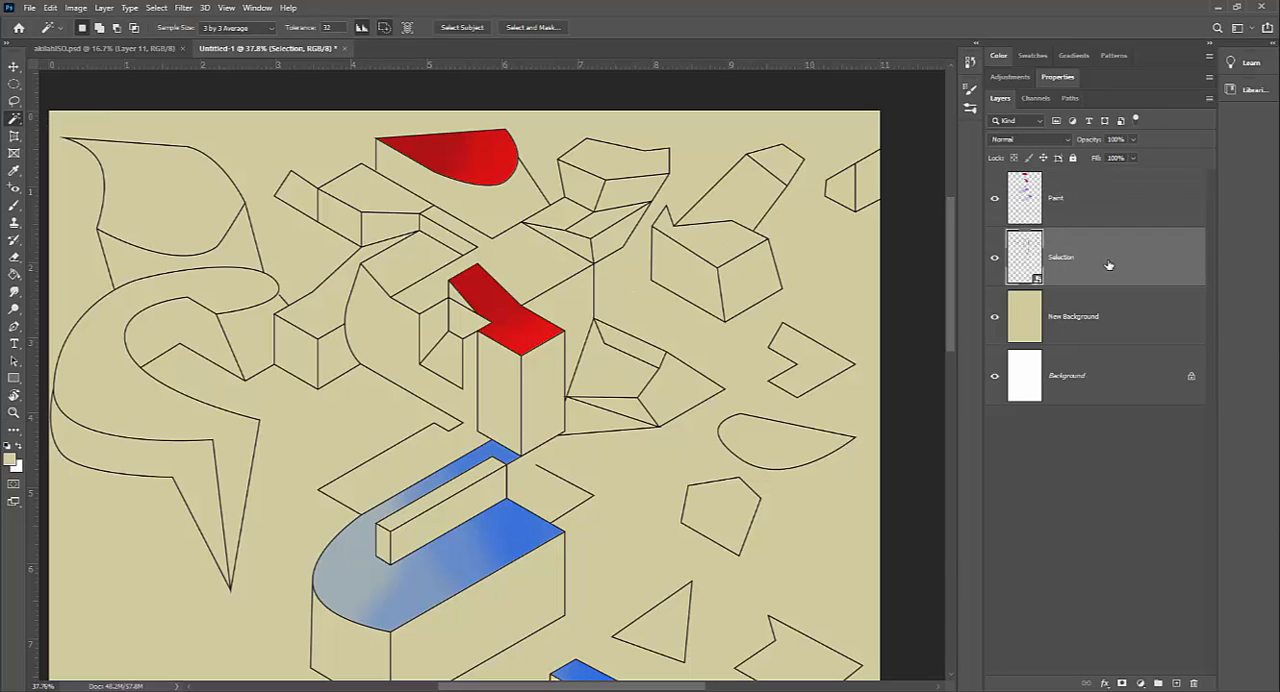
click(718, 244)
key(b)
click(1107, 201)
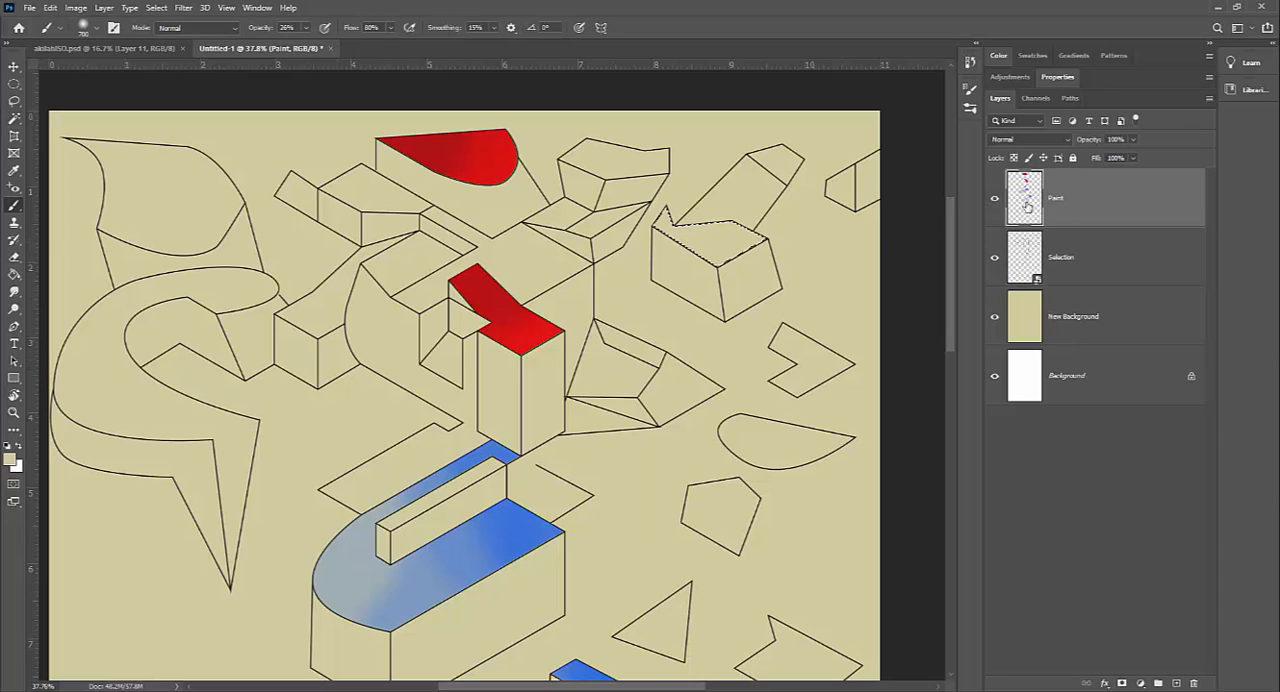
Step: Choose the rough 100 px brush tip and set its texture to the first Water pattern
click(970, 91)
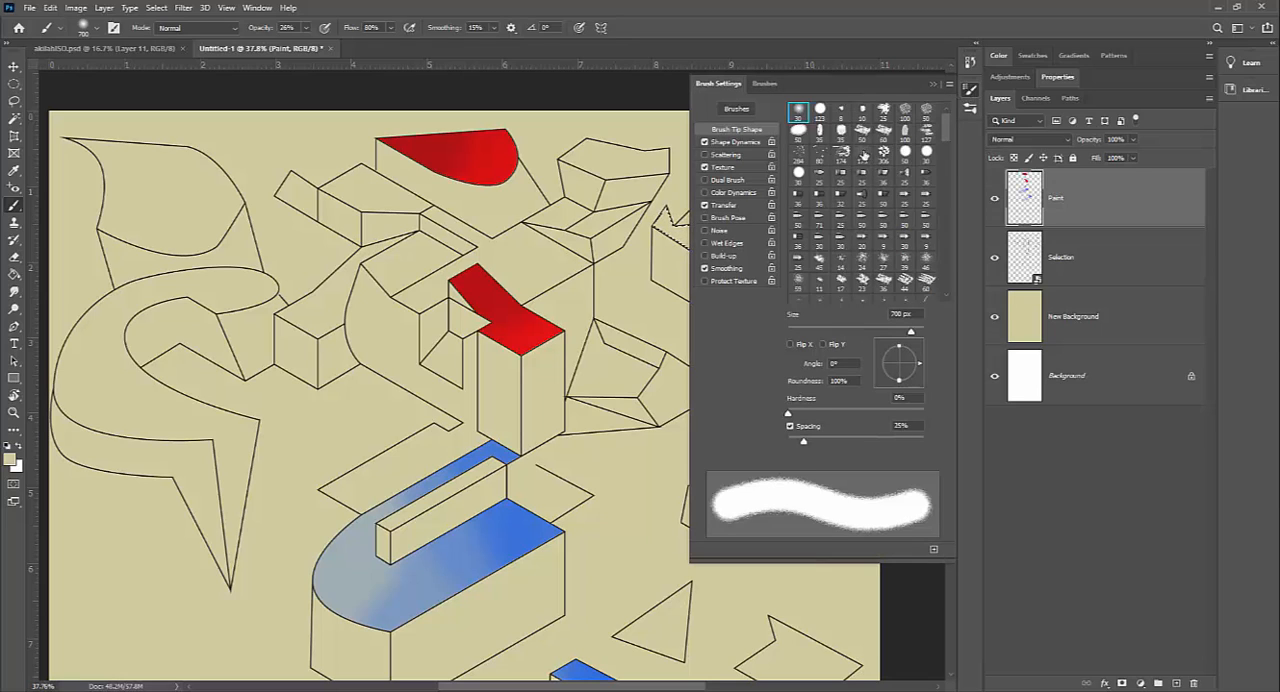
click(904, 112)
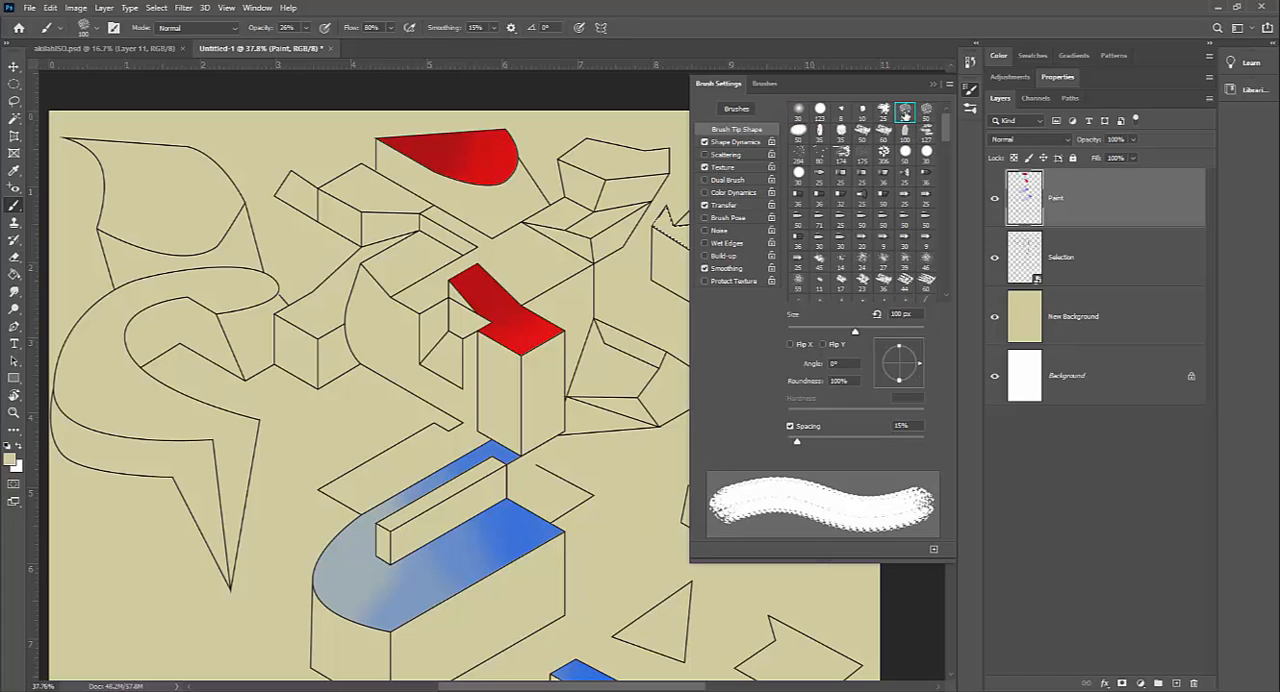
click(729, 168)
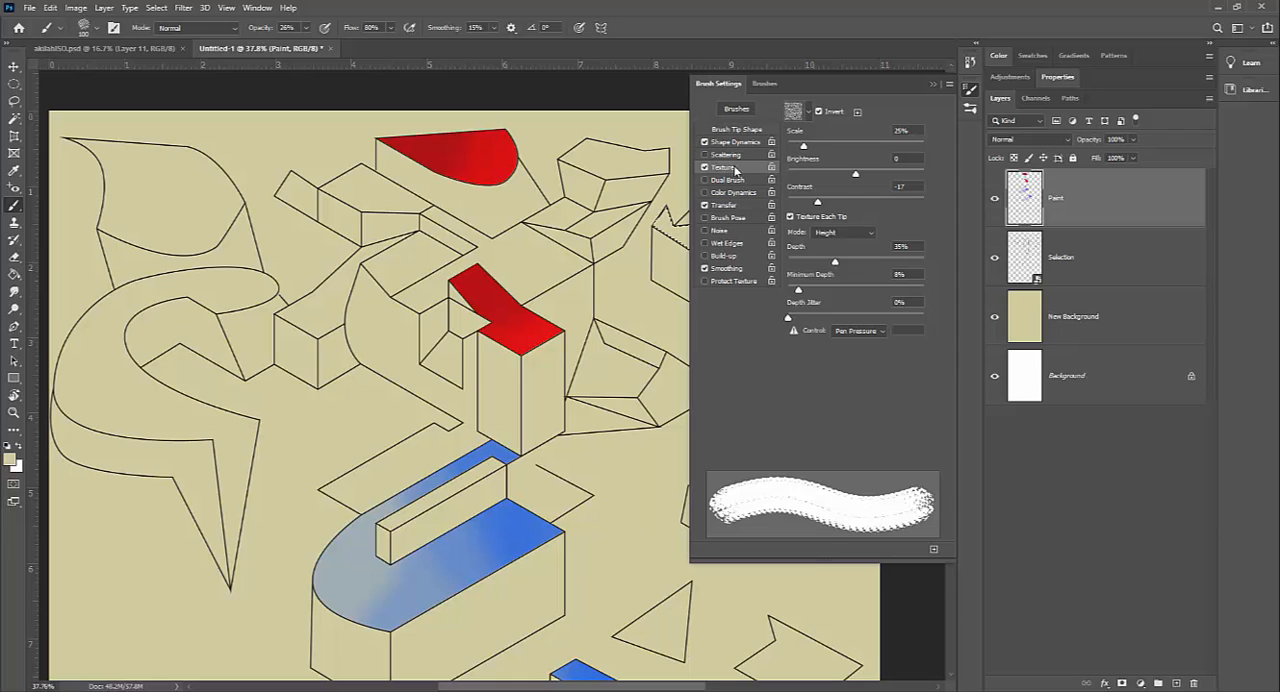
click(809, 111)
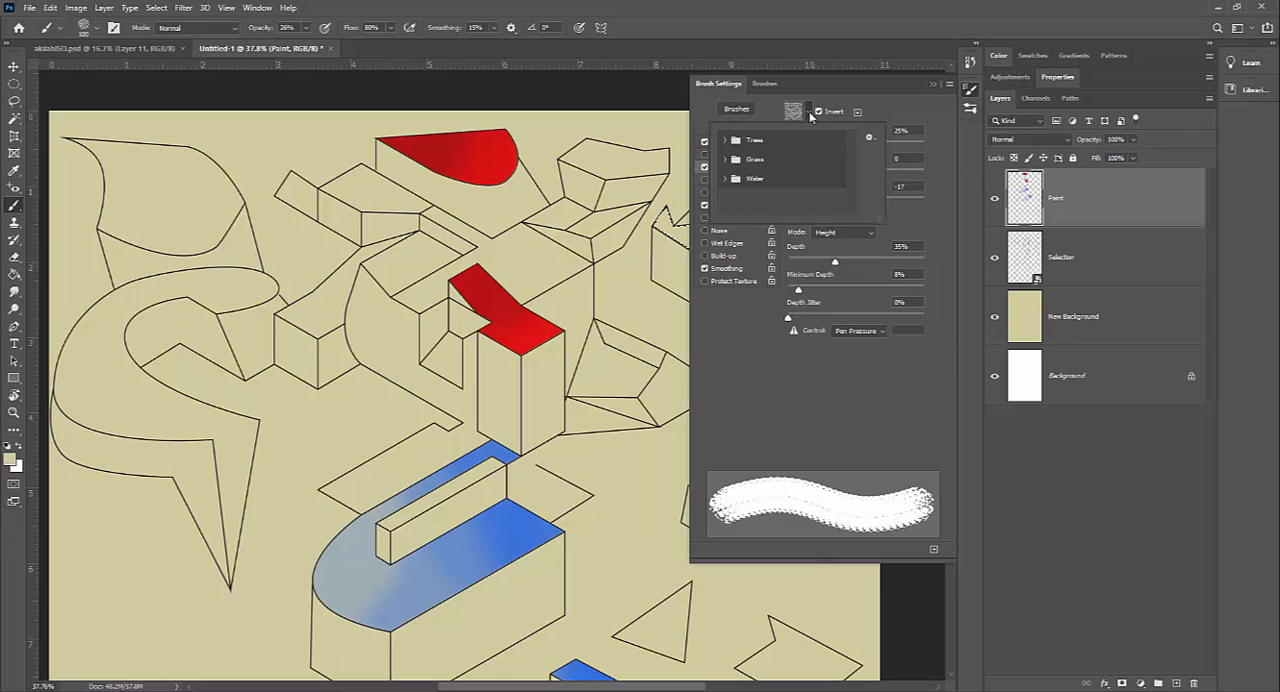
click(723, 160)
click(724, 160)
click(726, 179)
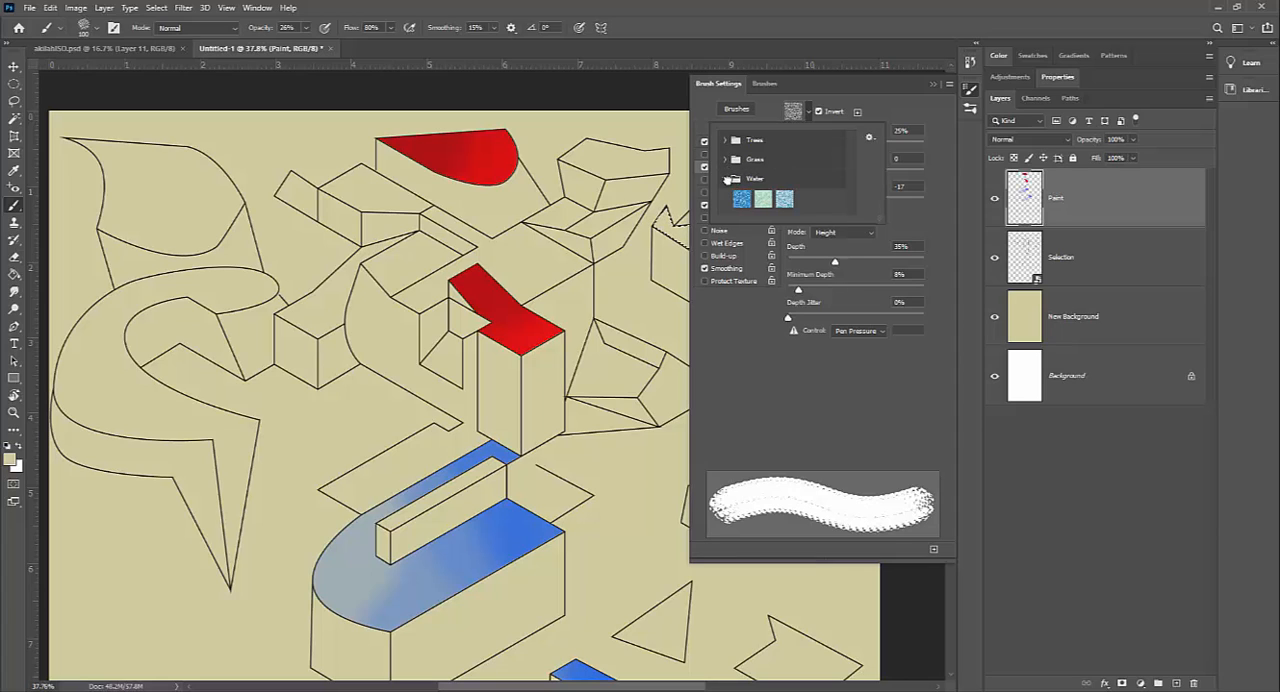
click(743, 200)
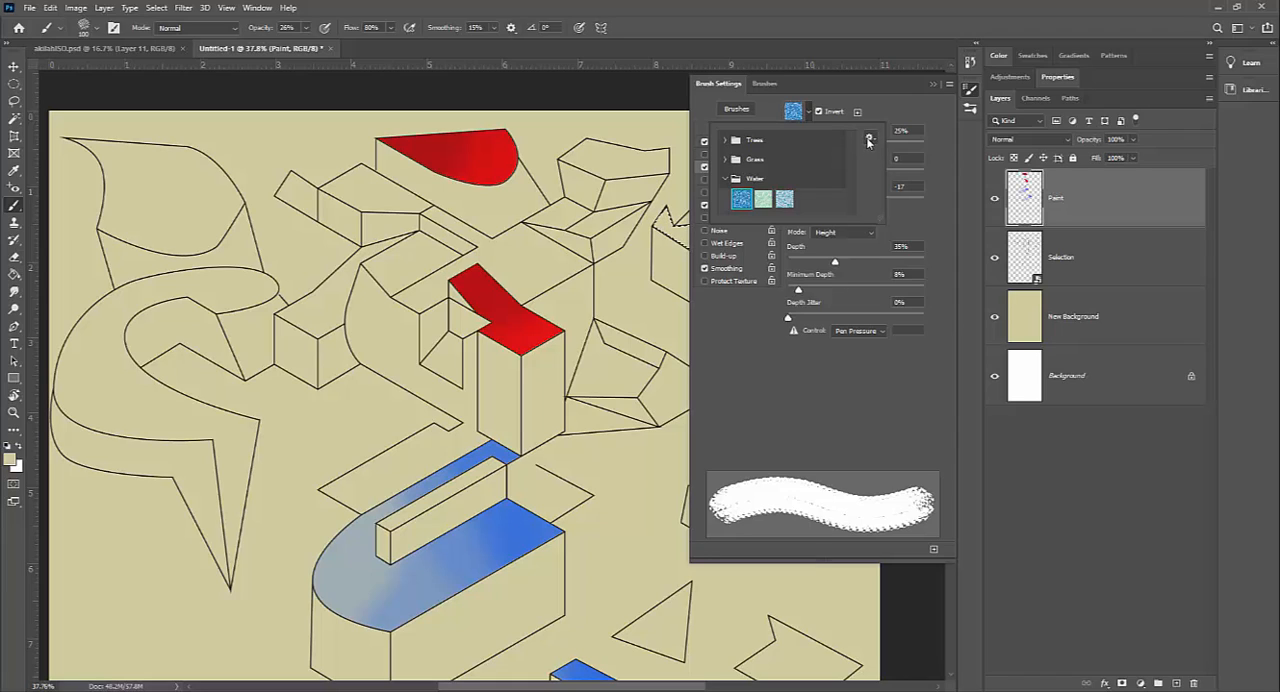
click(868, 139)
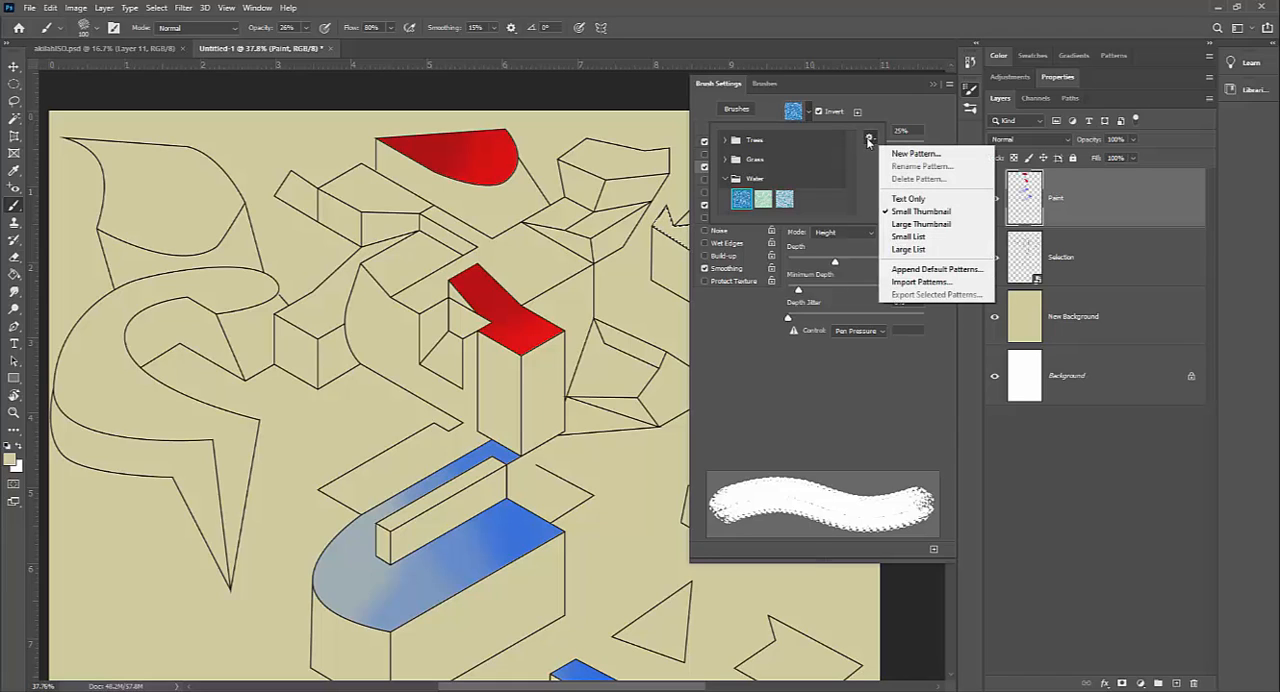
click(913, 283)
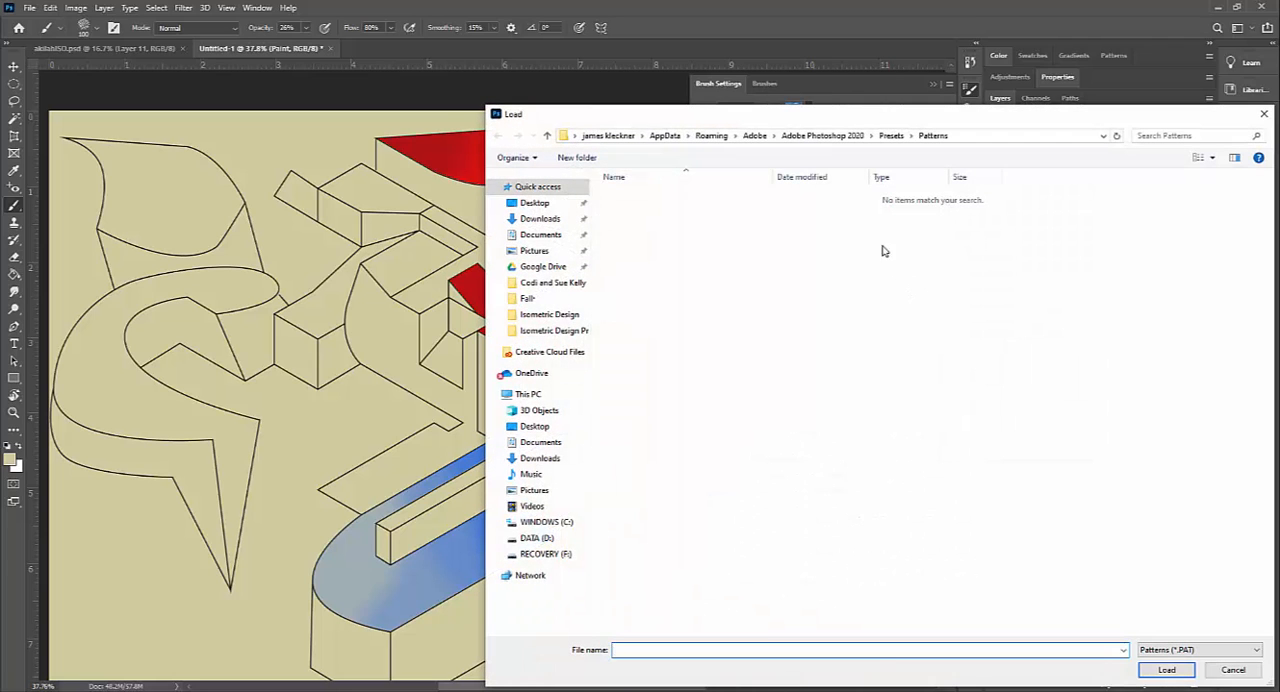
click(1264, 114)
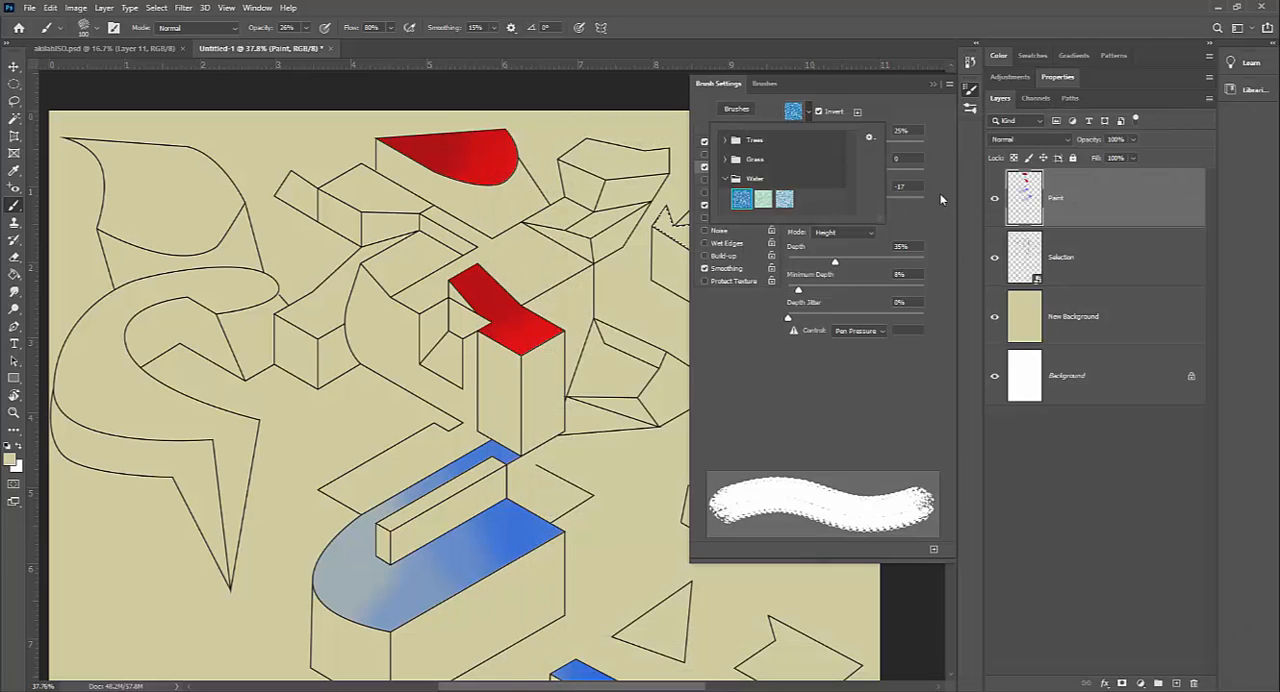
Step: Change the brush texture to the third Water pattern and close the brush settings
click(784, 200)
click(823, 86)
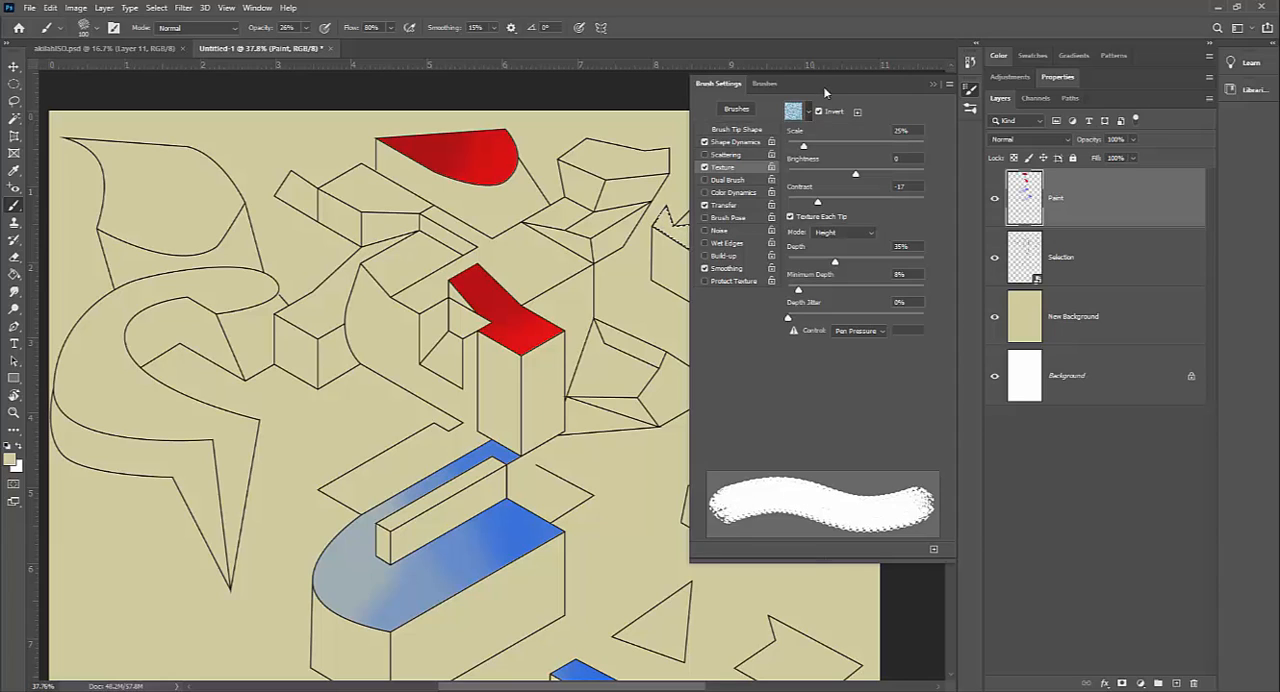
click(928, 83)
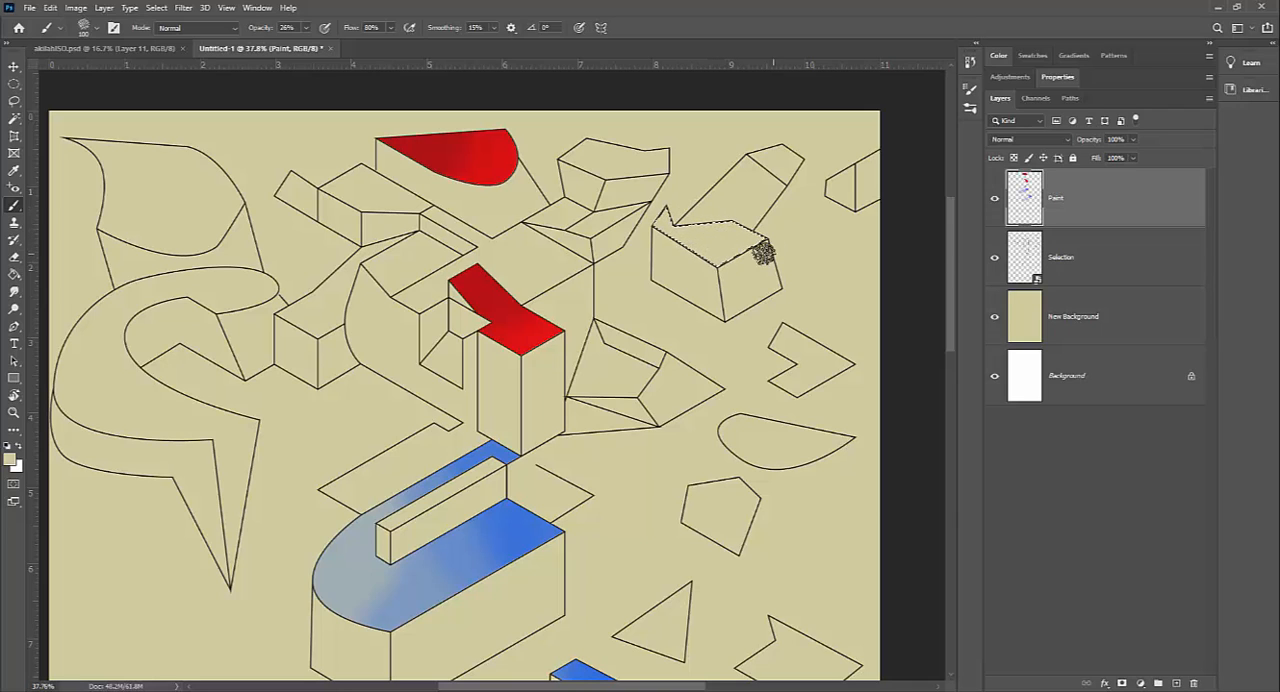
Step: Set the foreground colour to yellow e9d424
click(10, 459)
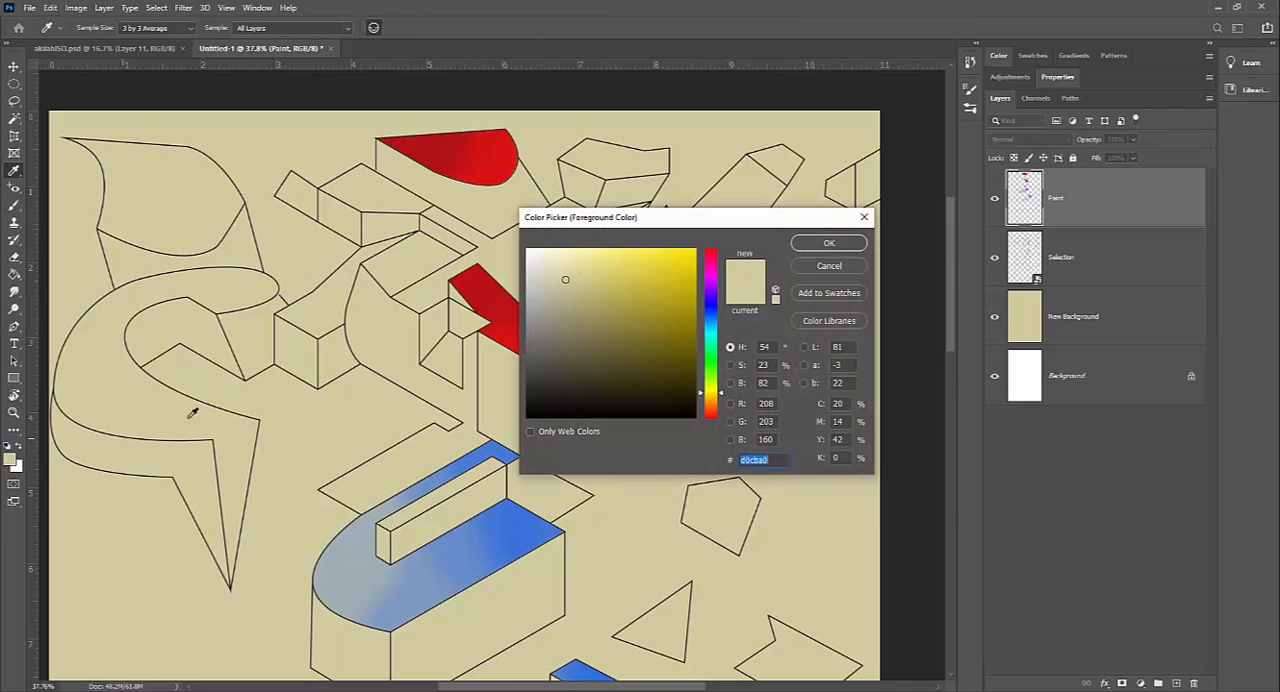
drag(633, 271, 674, 260)
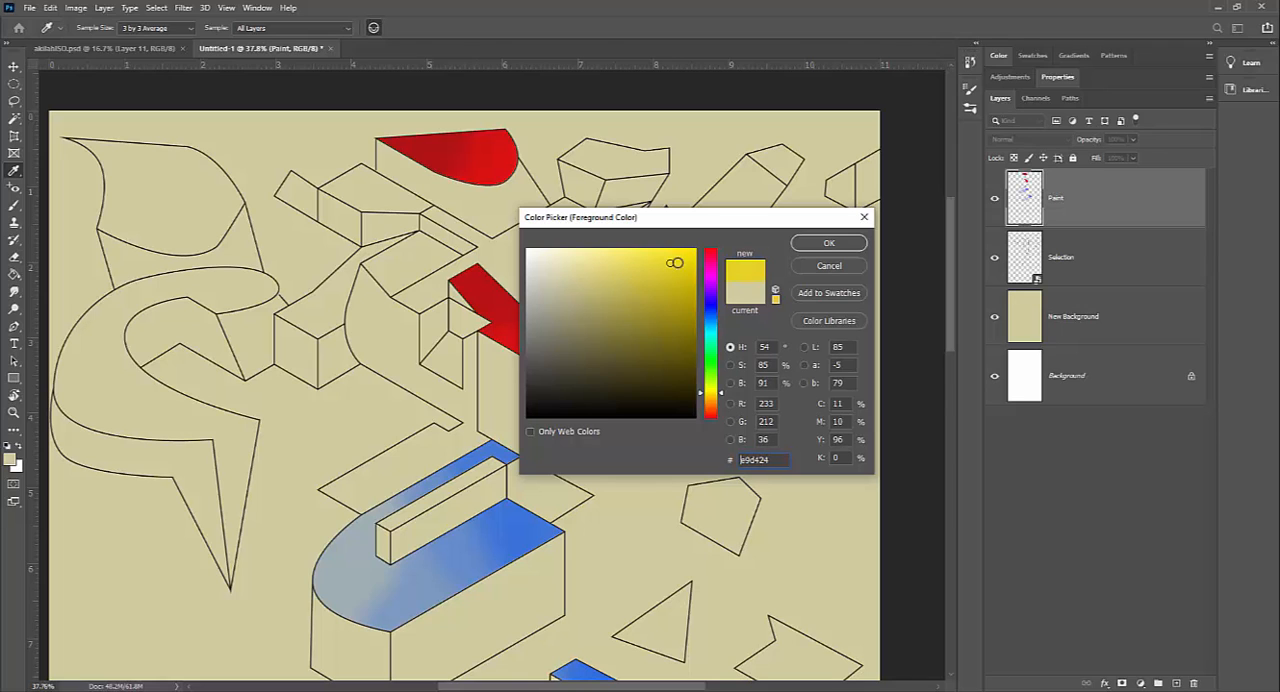
click(829, 243)
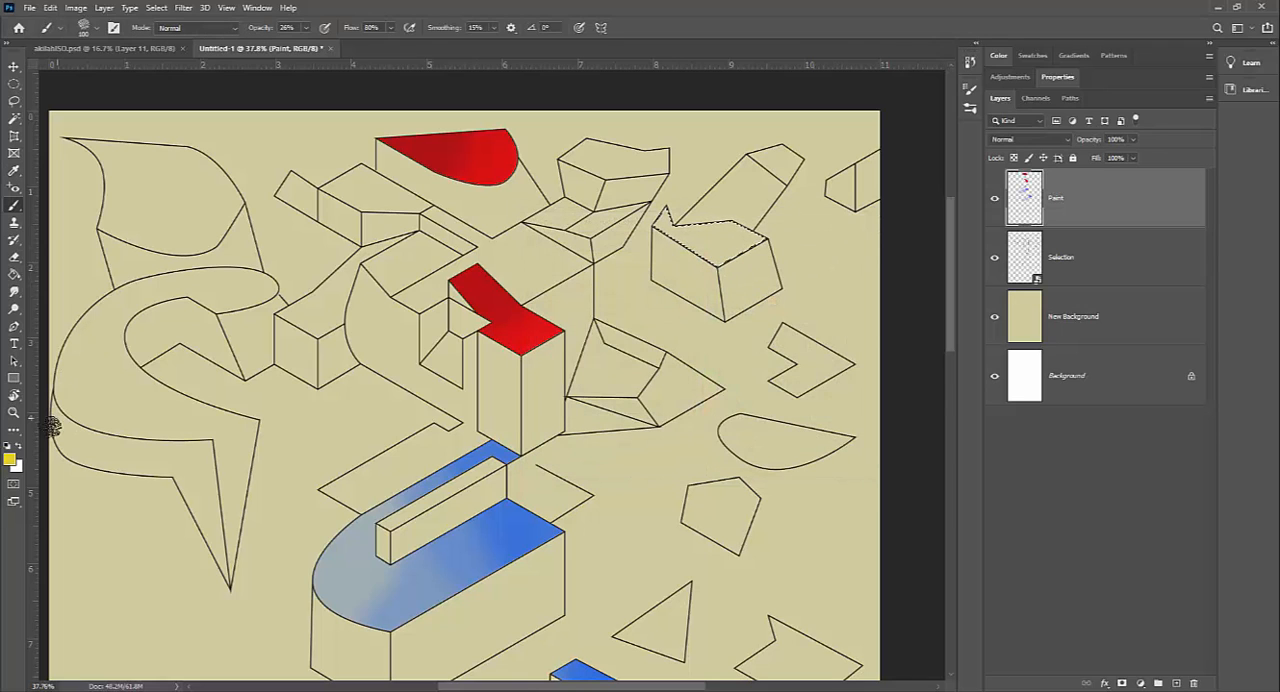
click(12, 460)
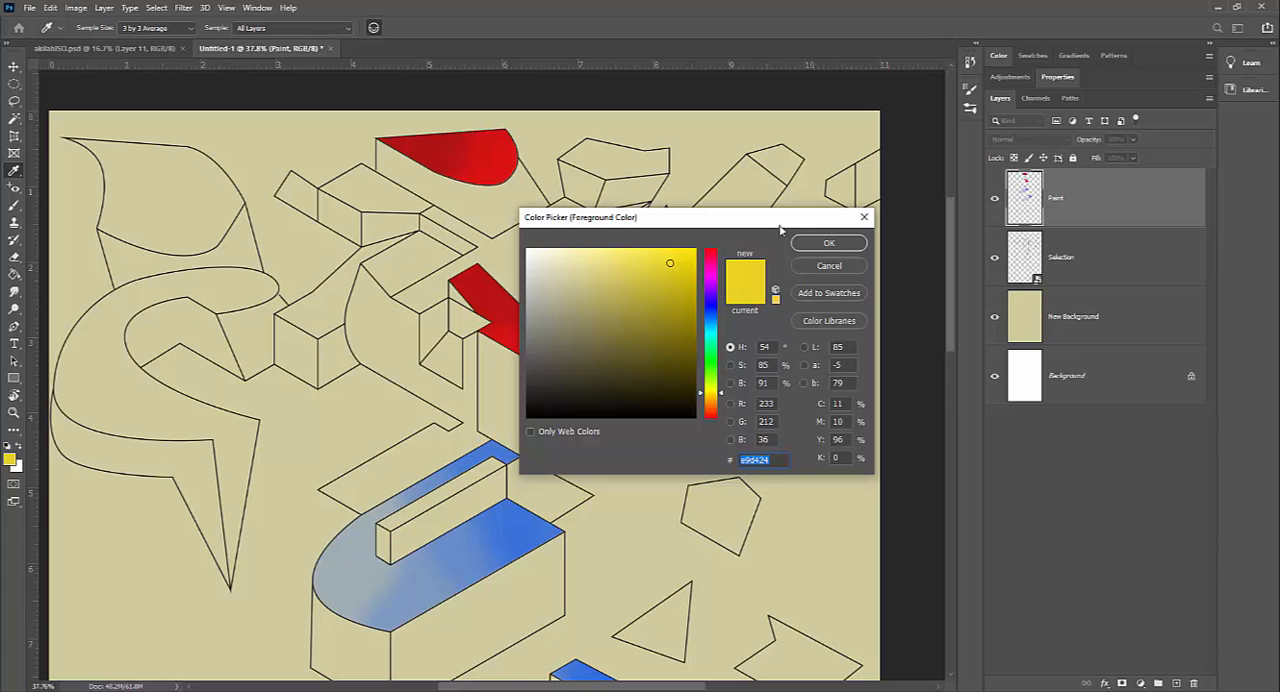
click(827, 242)
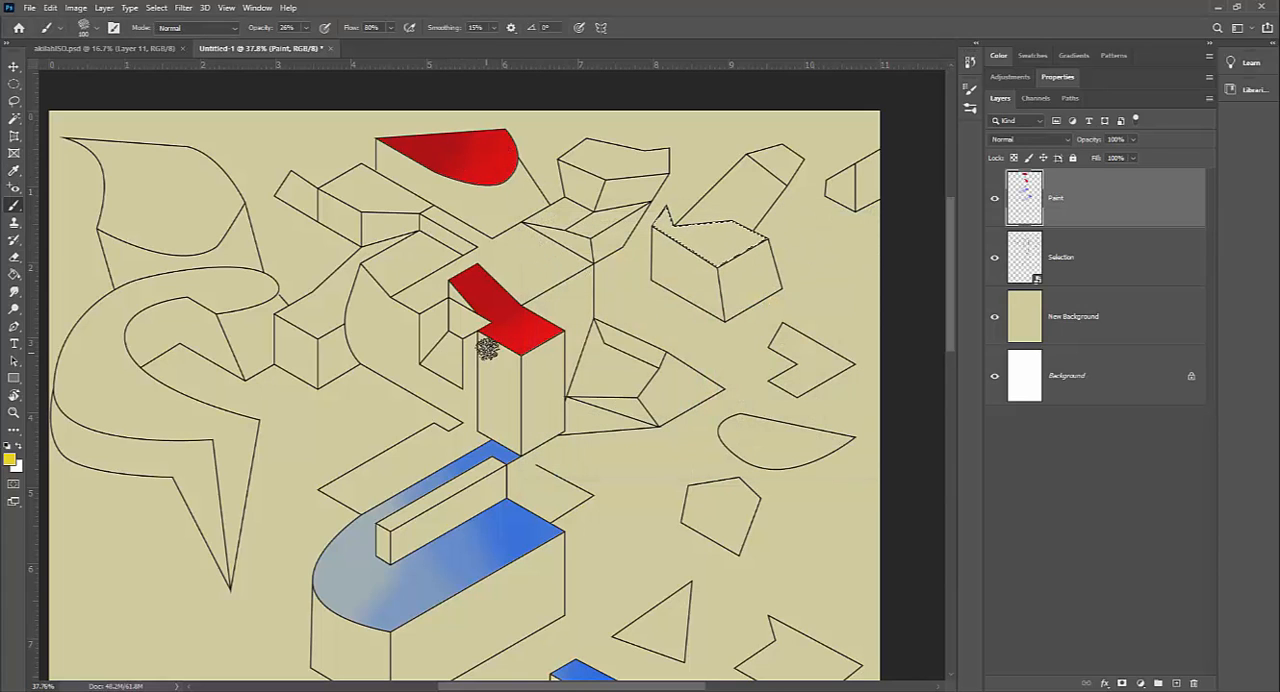
Step: Sample the bright red from the half-round face as the foreground colour and enlarge the brush to 500 px
alt+click(494, 152)
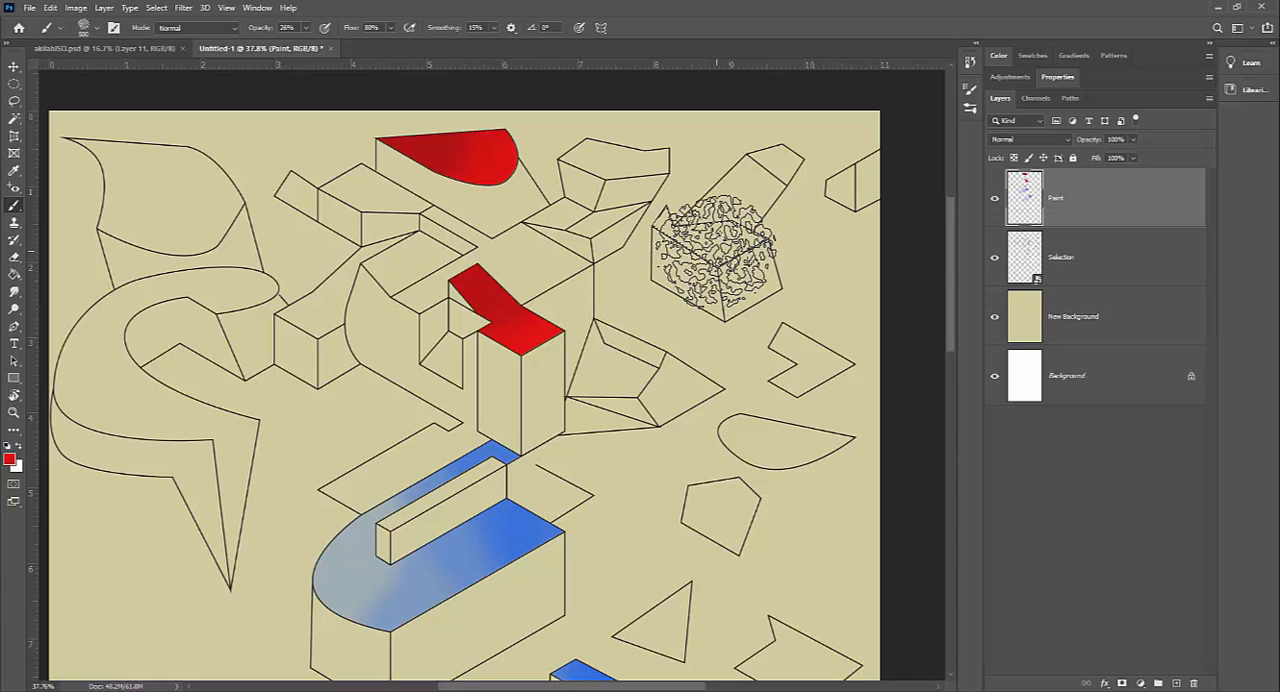
Step: Raise the brush opacity to 100% and brush textured red onto the selected top face of the box, undoing the unsatisfactory attempts
drag(712, 240, 708, 262)
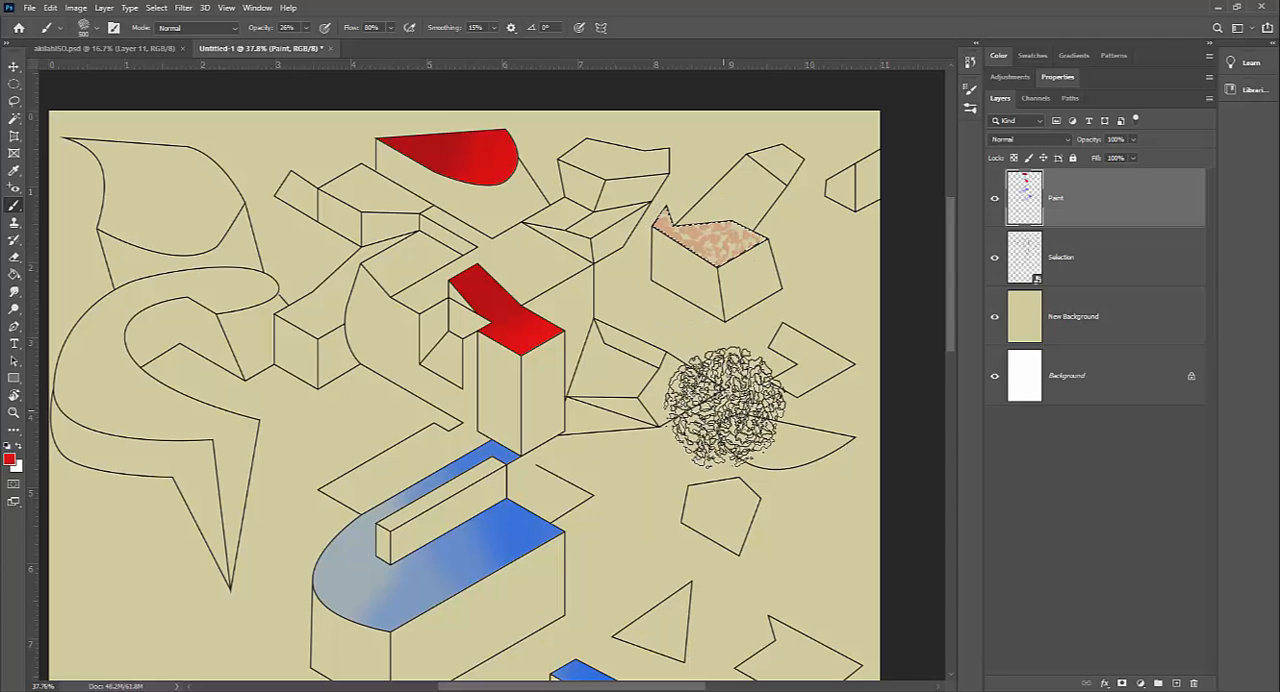
key(ctrl+z)
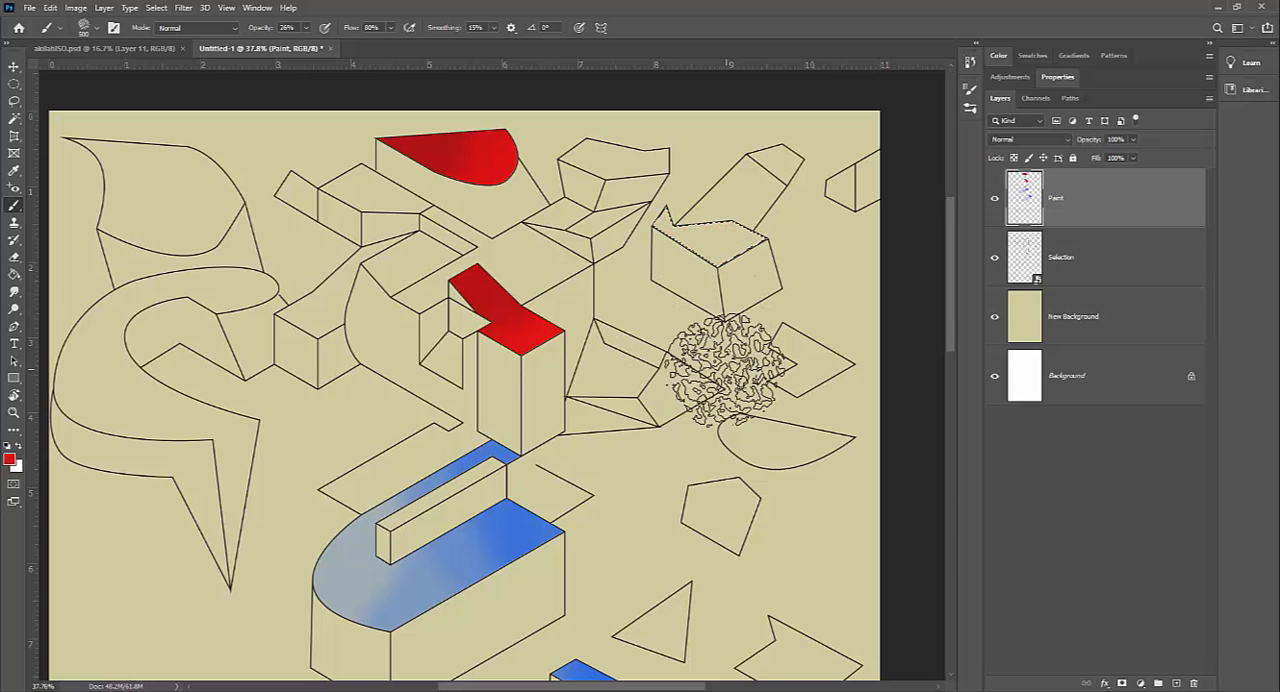
click(307, 29)
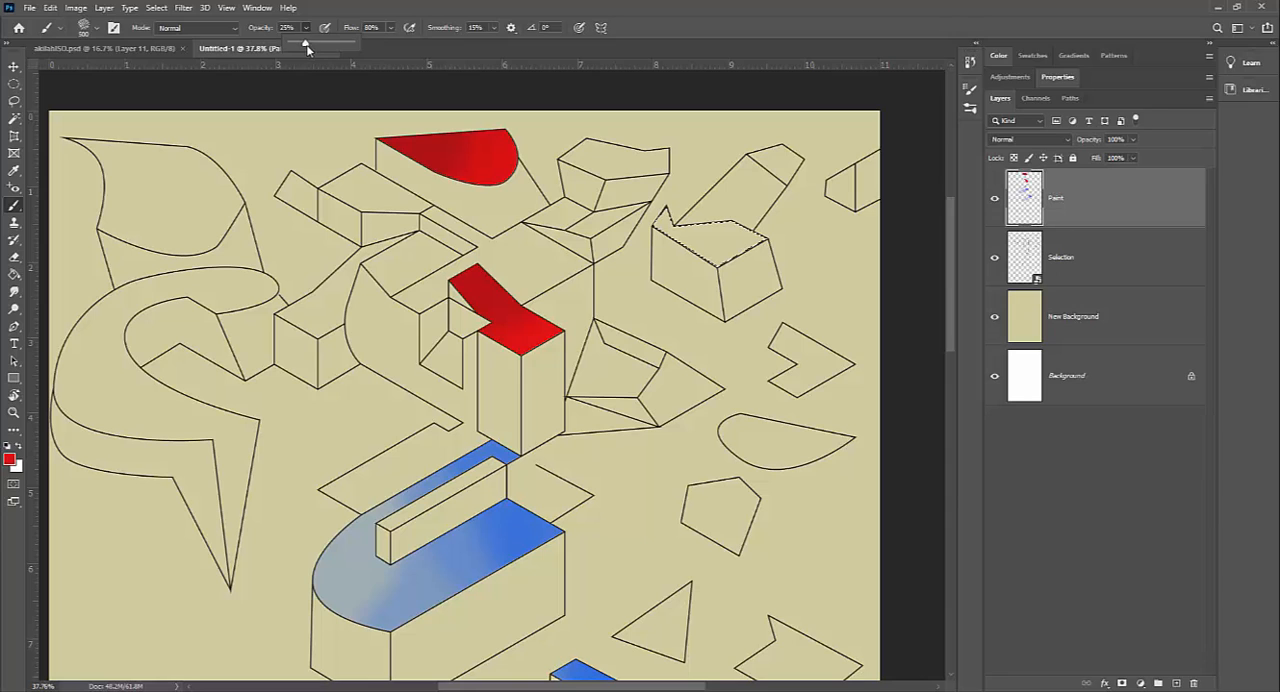
drag(711, 250, 690, 232)
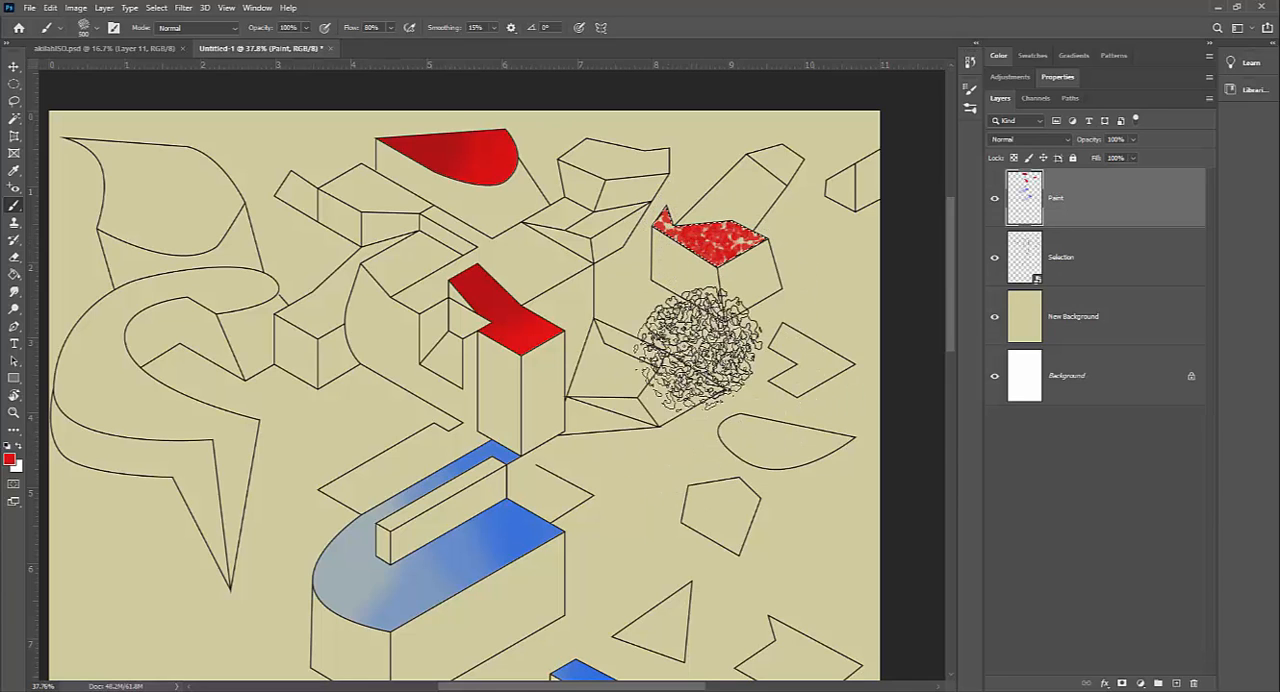
key(ctrl+z)
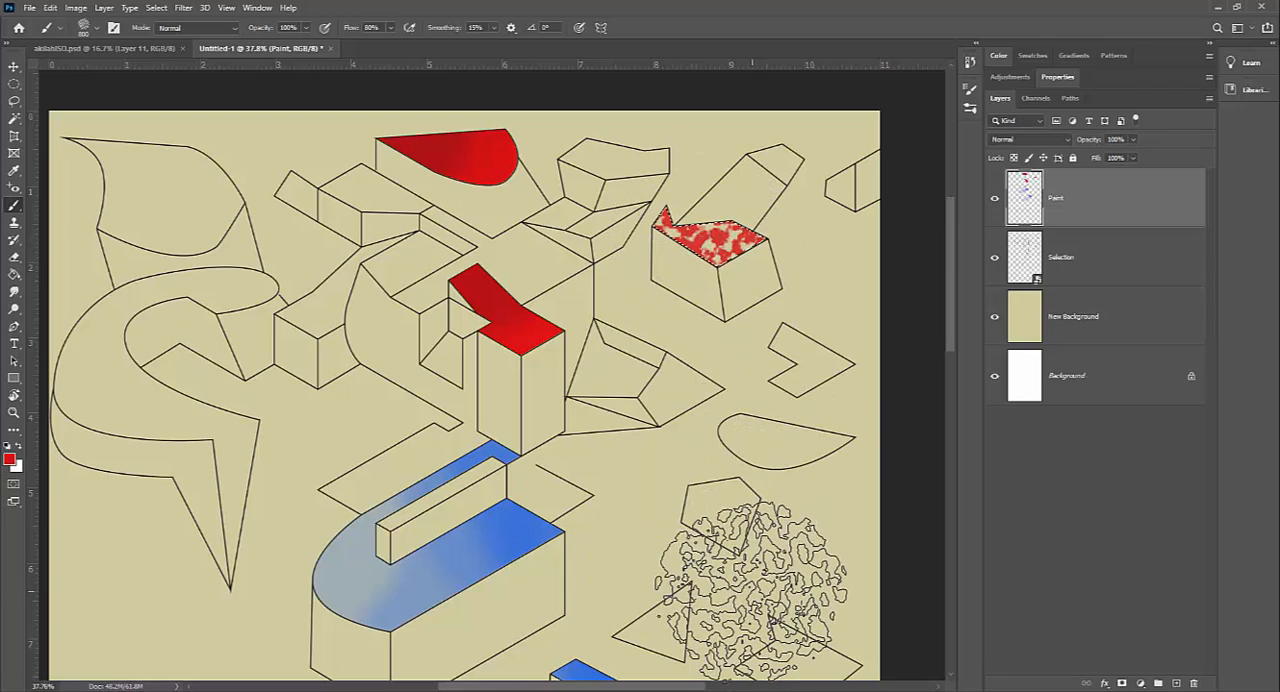
Step: Examine the textured faces and coloured outlines of the finished artwork in akilahISO.psd, and return to the untitled document
key(z)
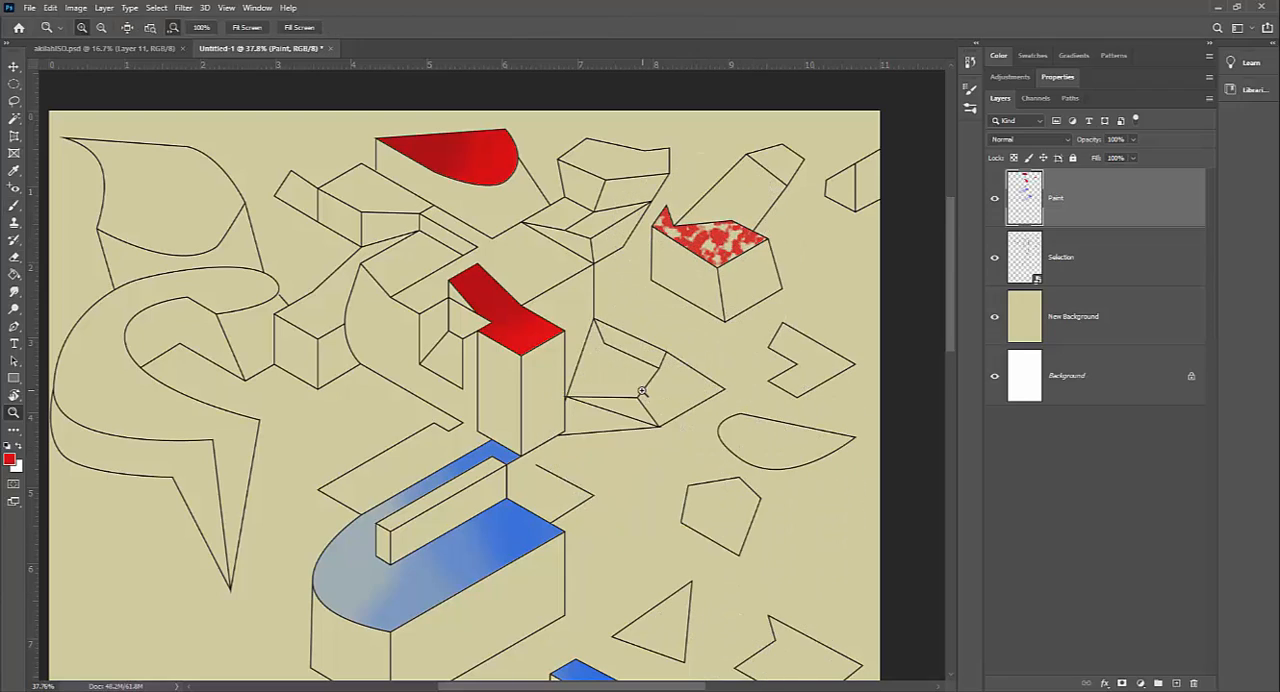
key(ctrl+0)
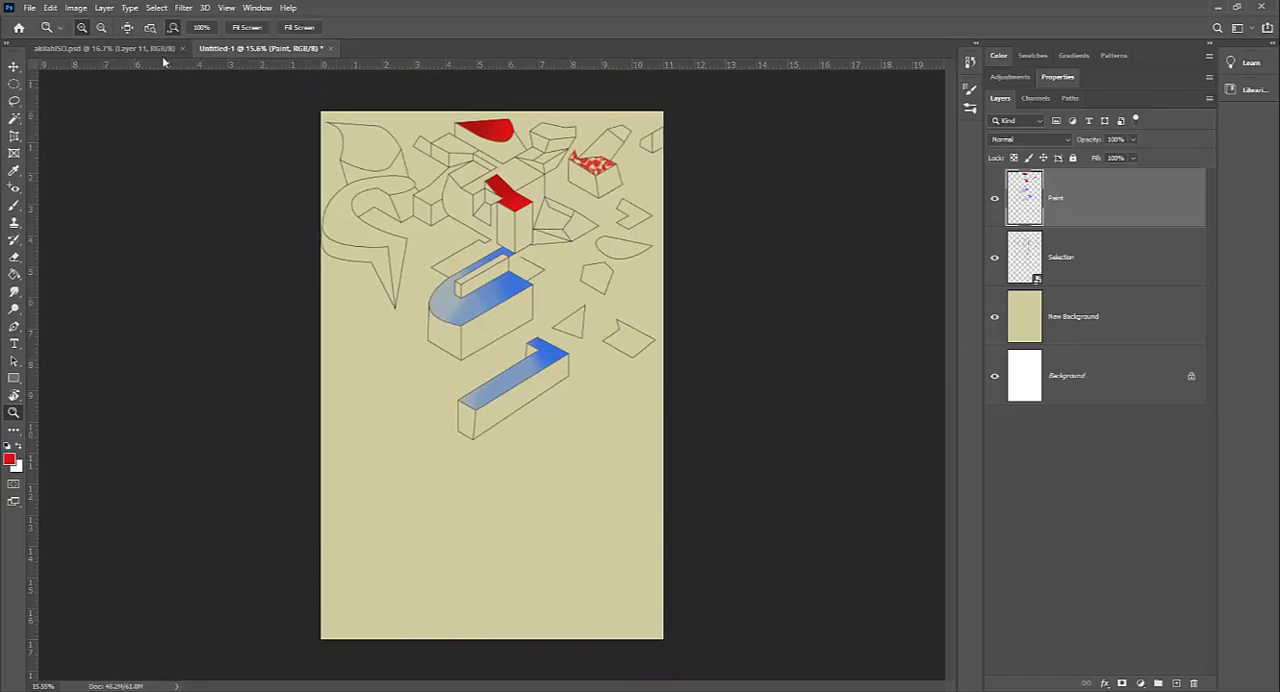
click(160, 48)
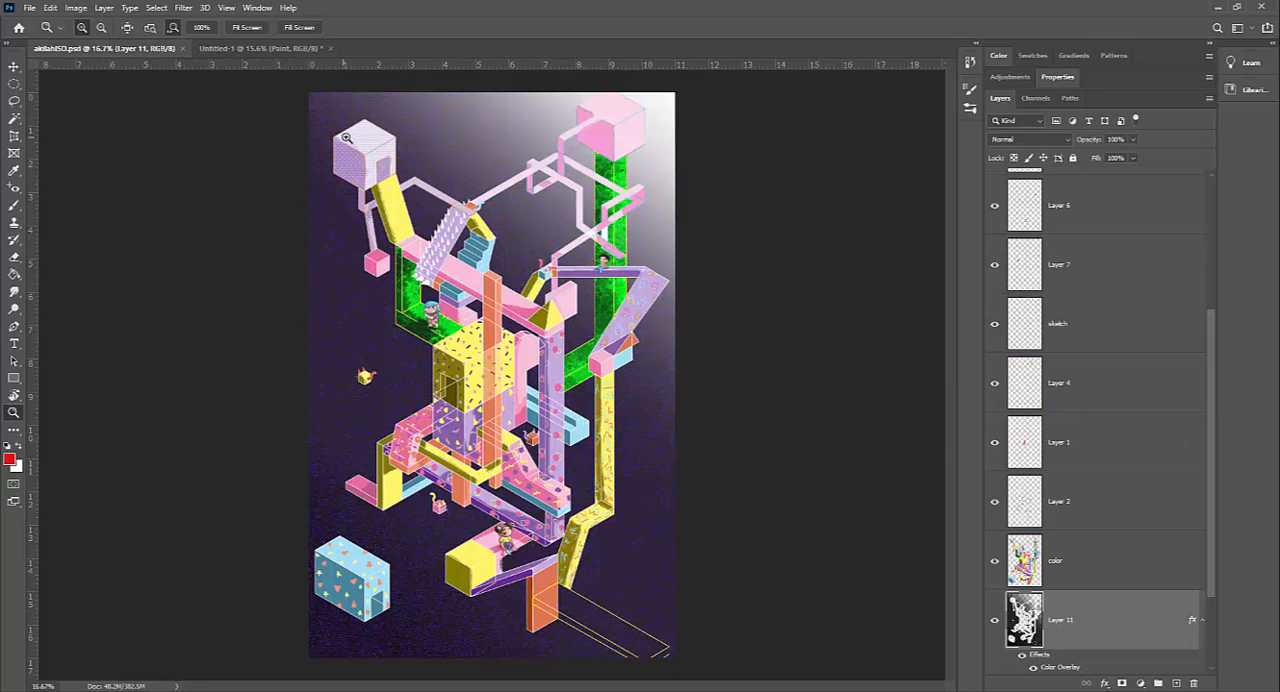
drag(347, 138, 437, 187)
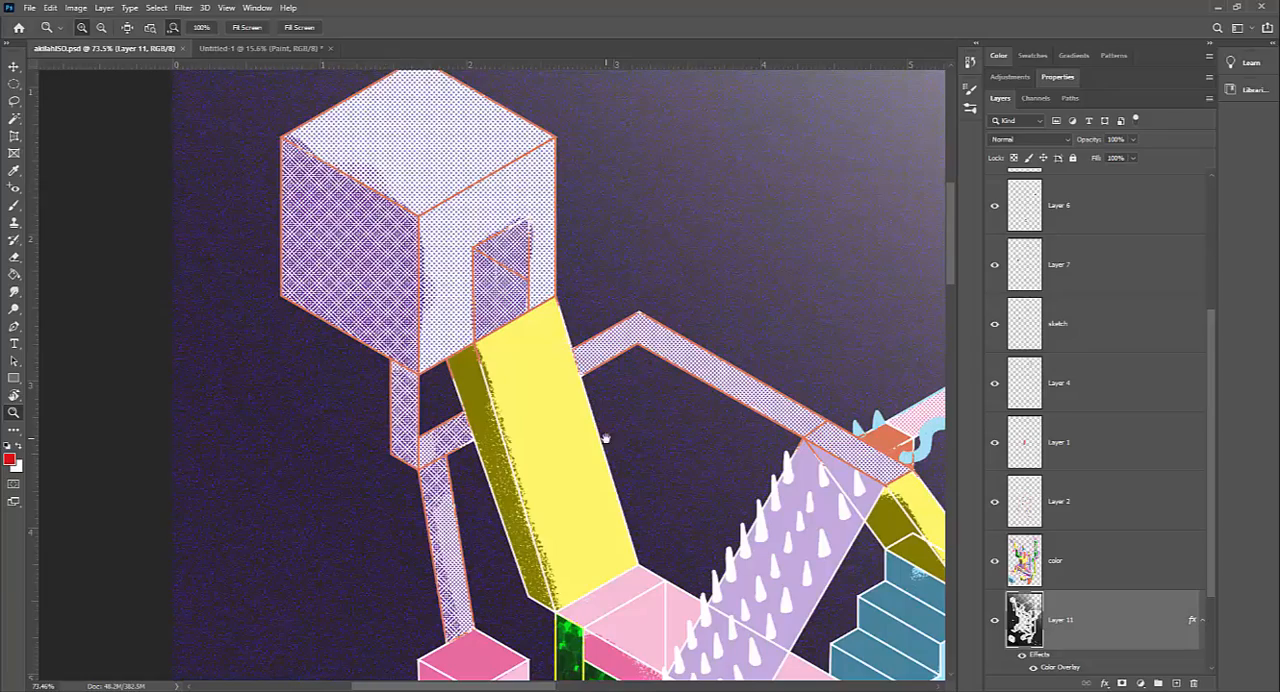
drag(607, 438, 368, 180)
drag(648, 456, 615, 265)
drag(712, 543, 472, 332)
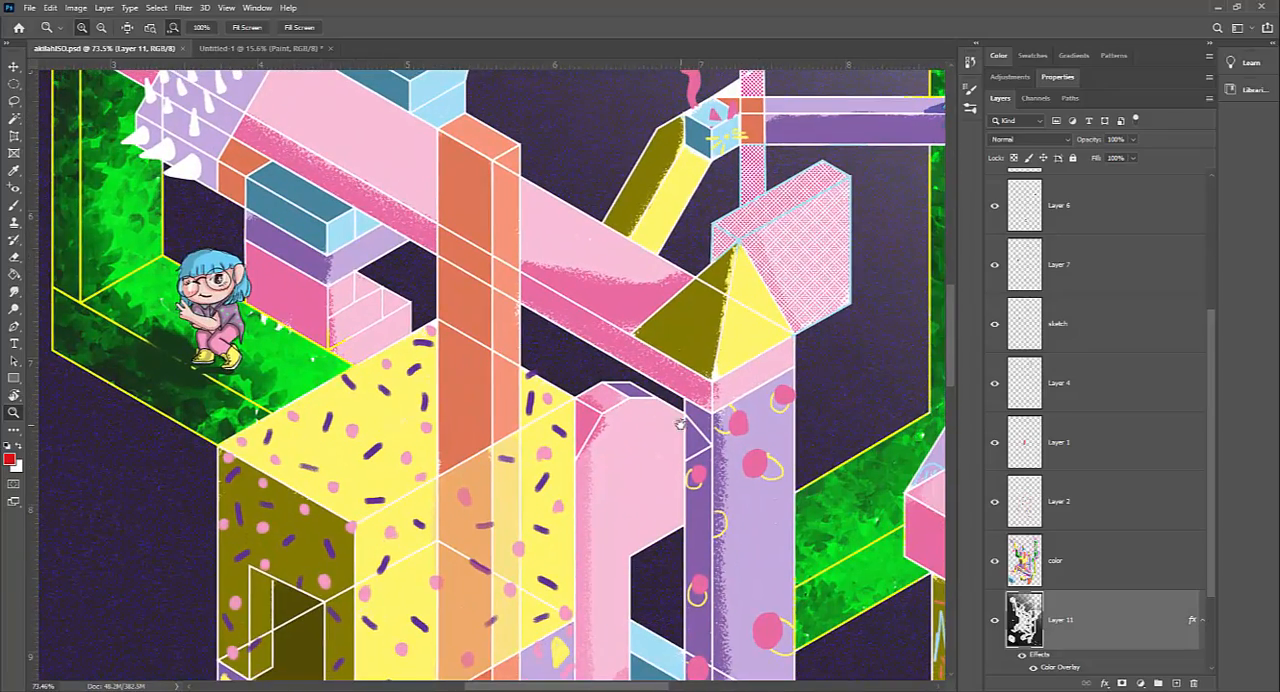
drag(682, 422, 561, 588)
mouse_move(822, 318)
mouse_down()
mouse_move(694, 408)
mouse_move(612, 537)
mouse_move(665, 650)
mouse_up()
drag(649, 272, 666, 457)
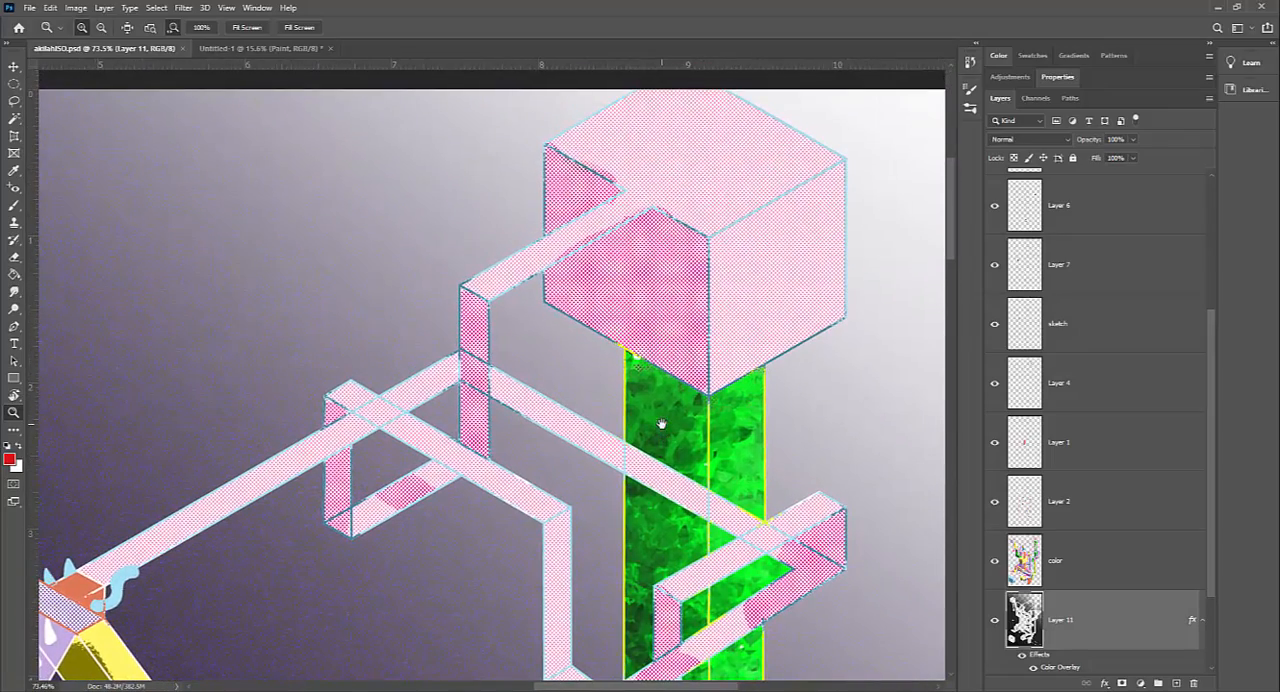
drag(644, 385, 712, 140)
drag(694, 450, 775, 201)
drag(687, 364, 599, 376)
click(256, 49)
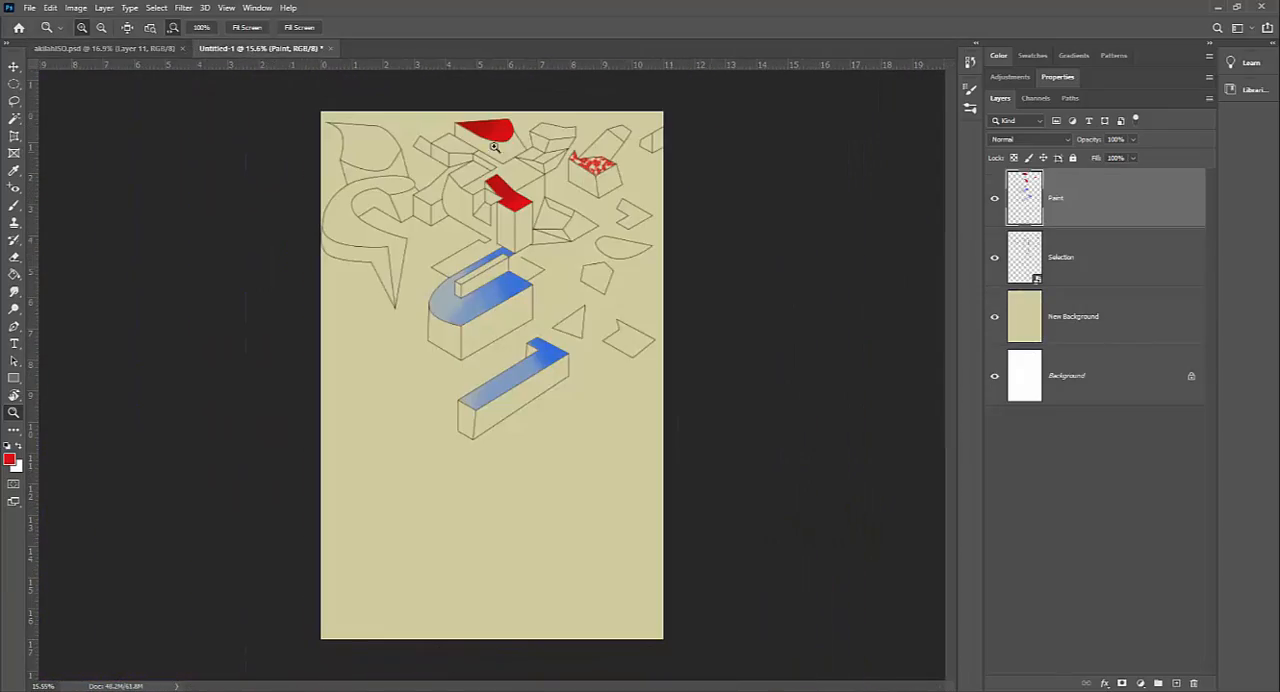
Step: Toggle the Selection layer's visibility to identify the line art and add a Color Overlay effect to that layer
click(1119, 266)
click(993, 263)
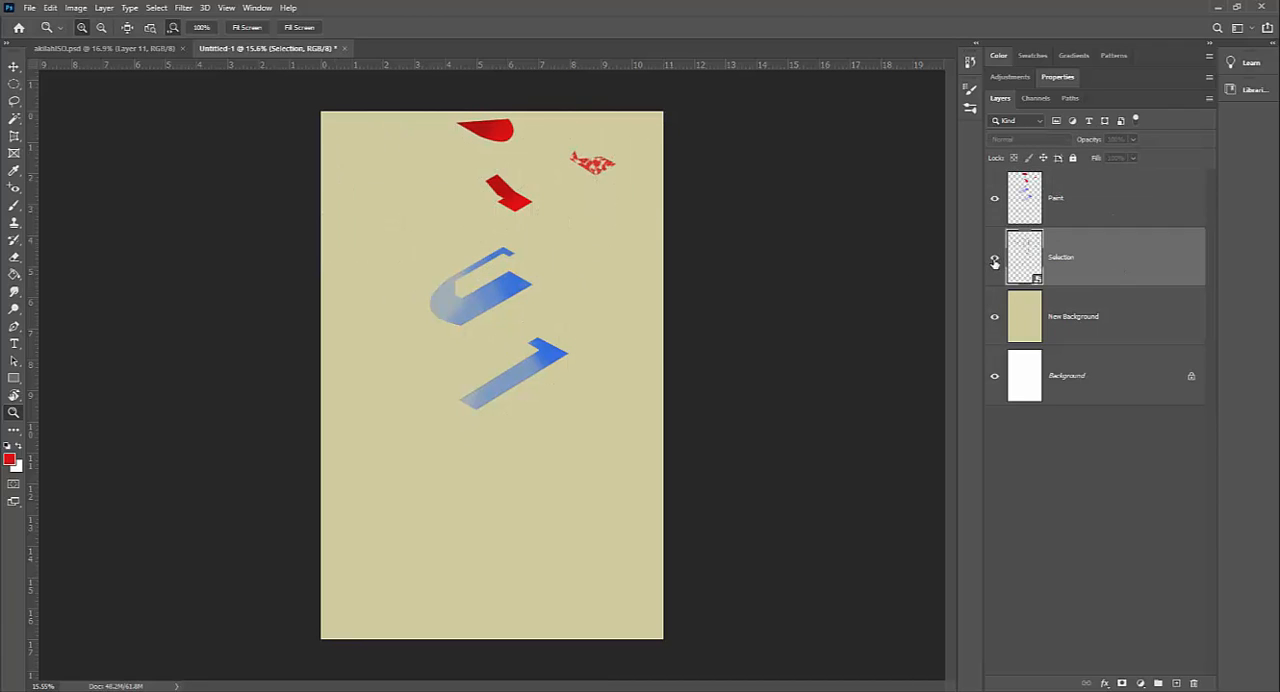
double_click(1114, 260)
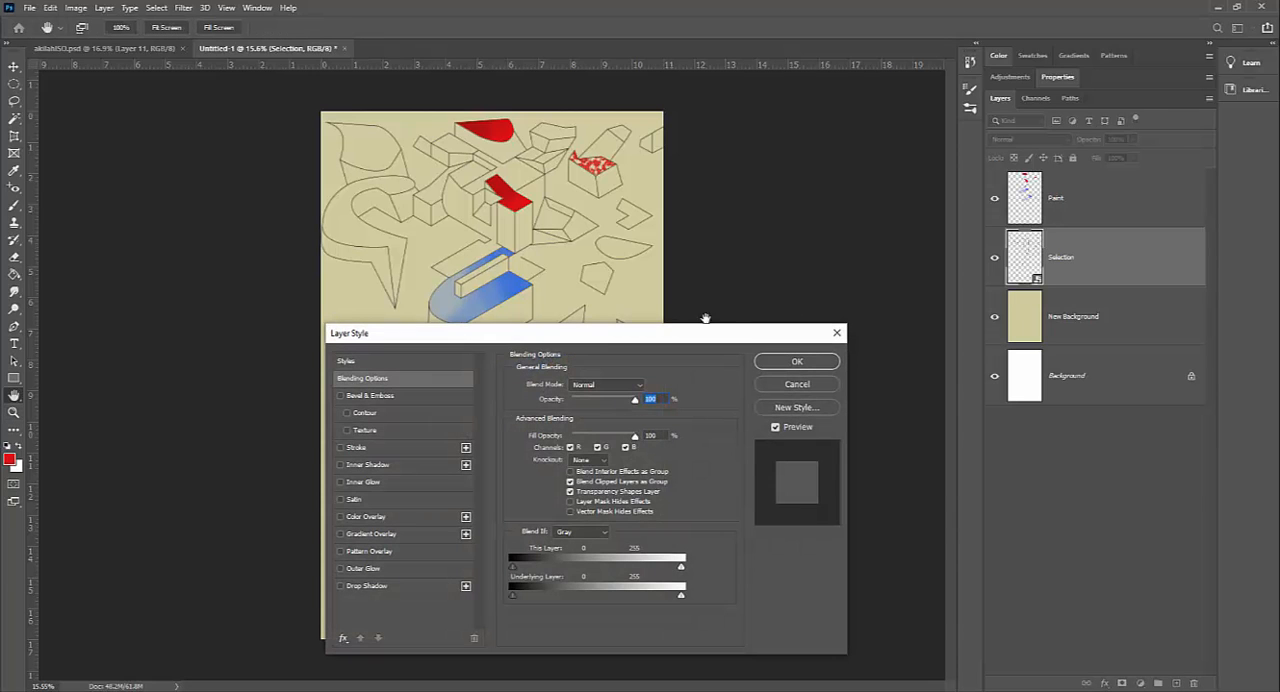
drag(690, 332, 957, 257)
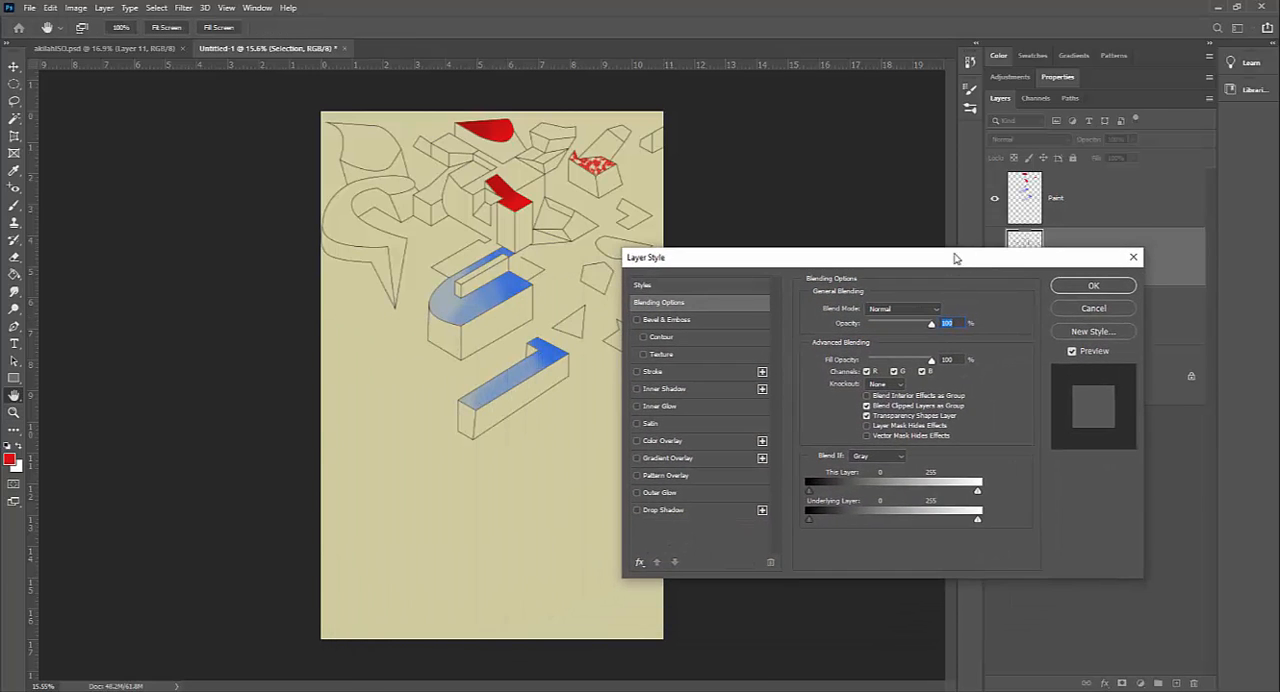
click(665, 441)
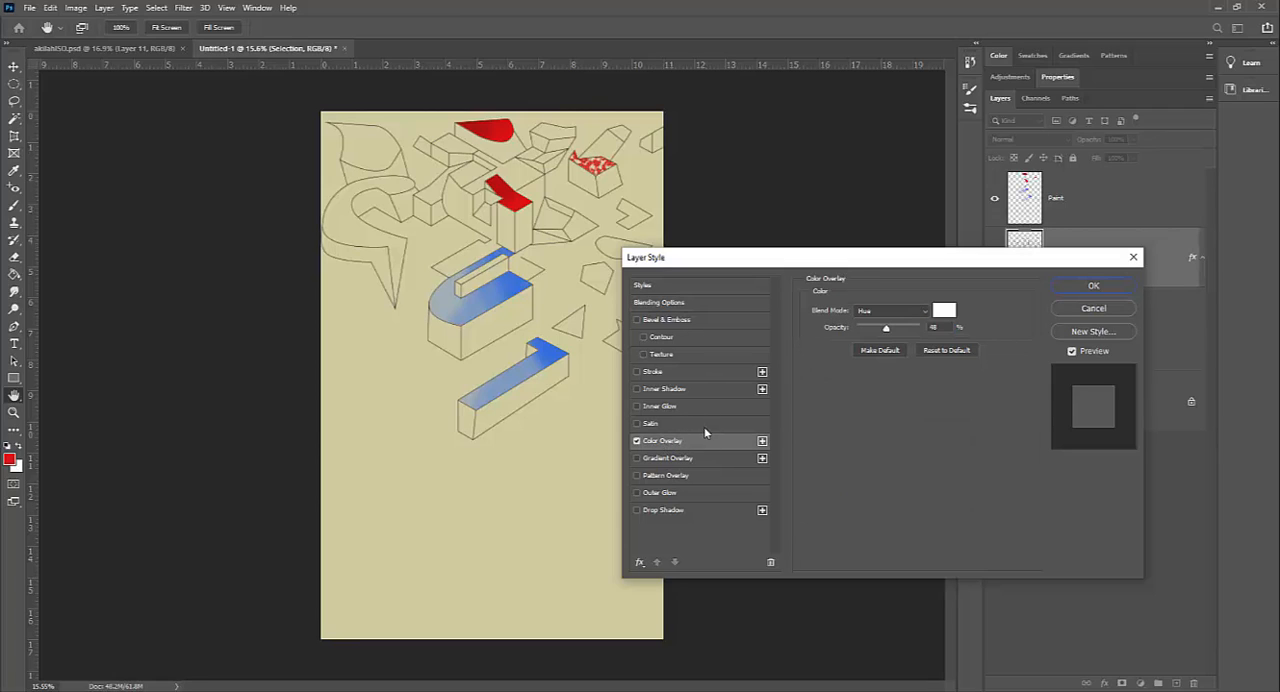
Step: Set the colour overlay to Normal blend mode with blue 13b0e4, raise its opacity, and apply the layer style
click(918, 318)
click(910, 322)
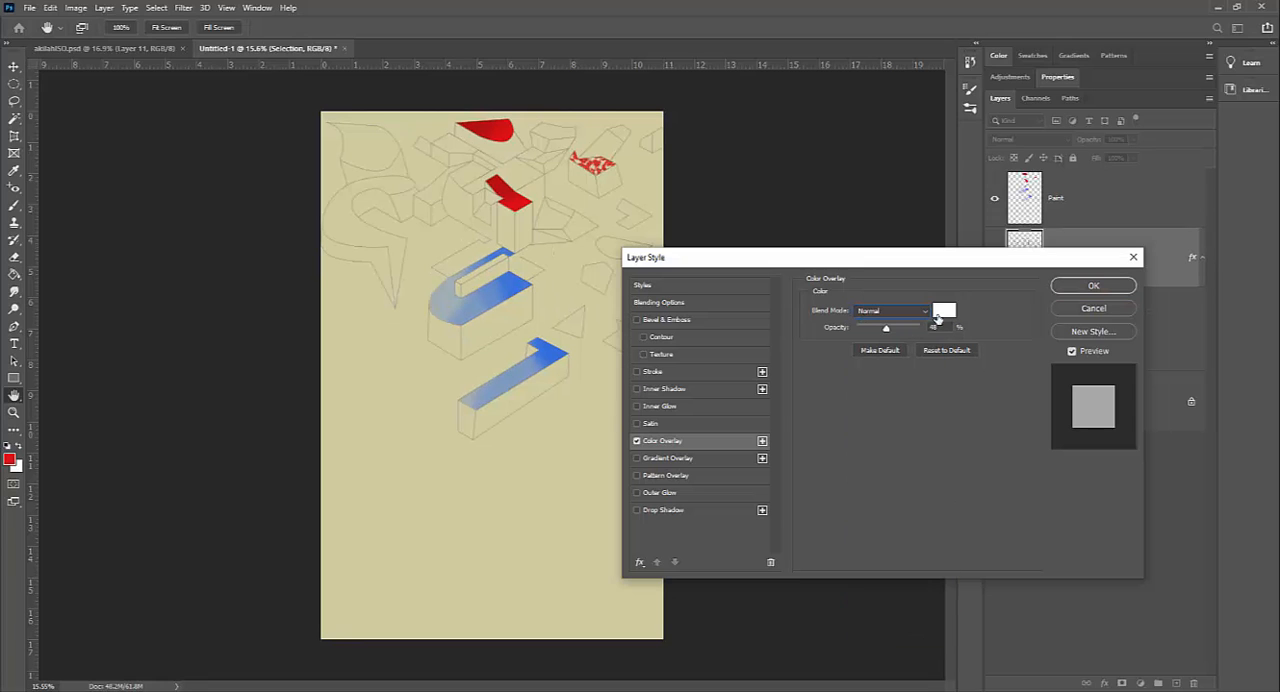
click(946, 311)
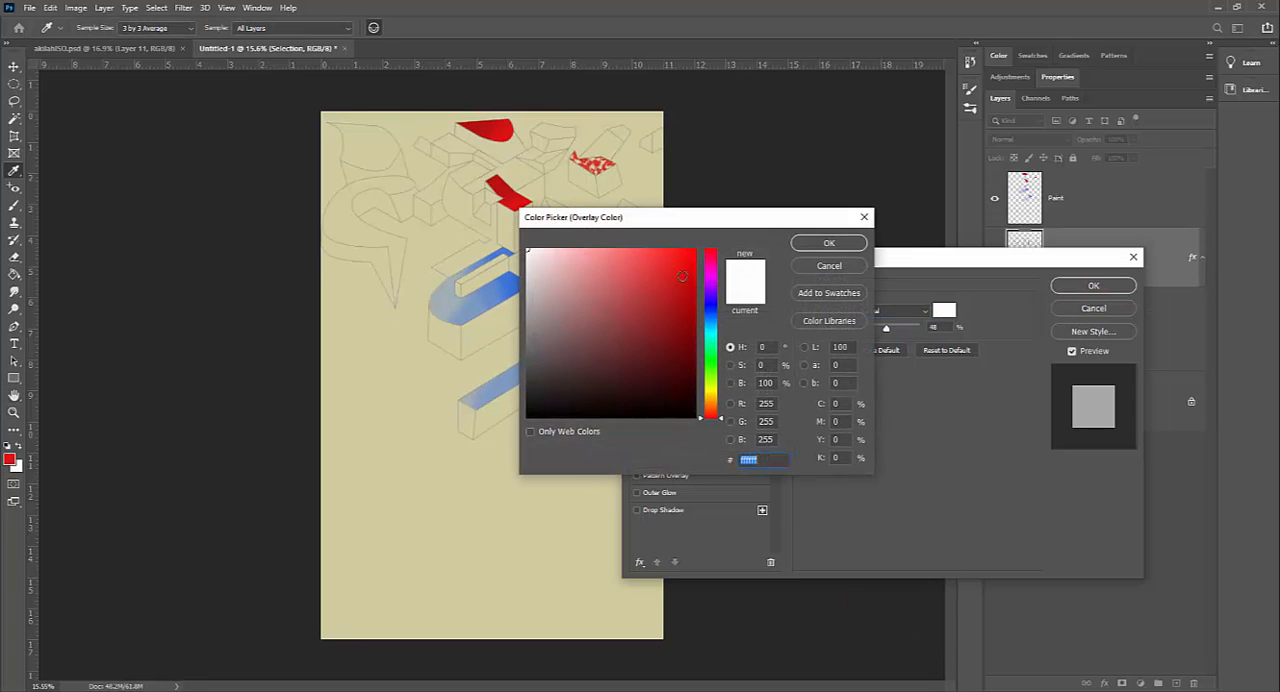
click(682, 266)
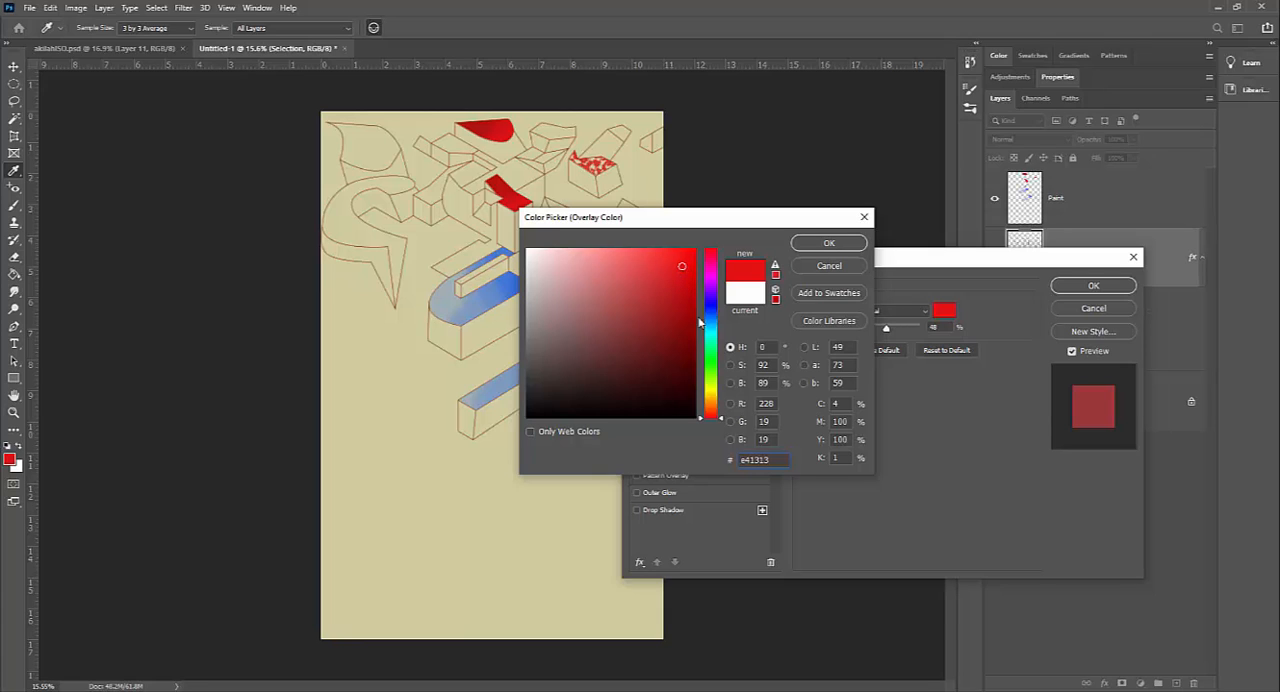
click(710, 327)
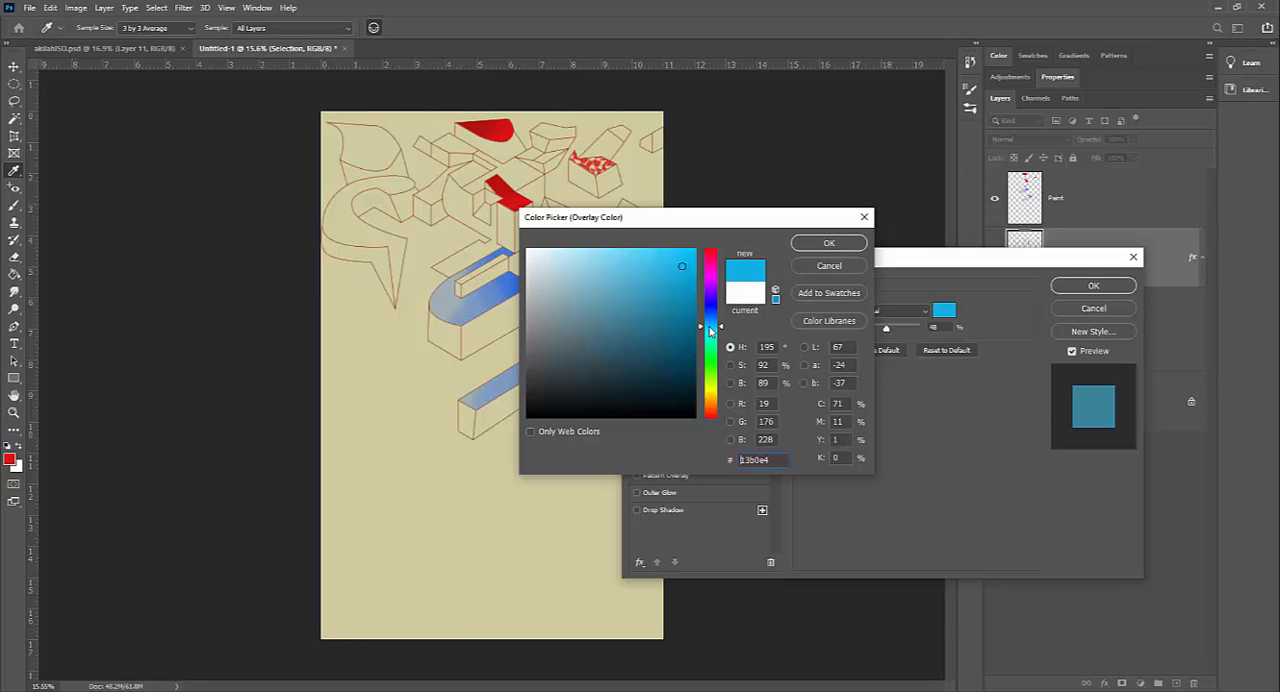
click(829, 243)
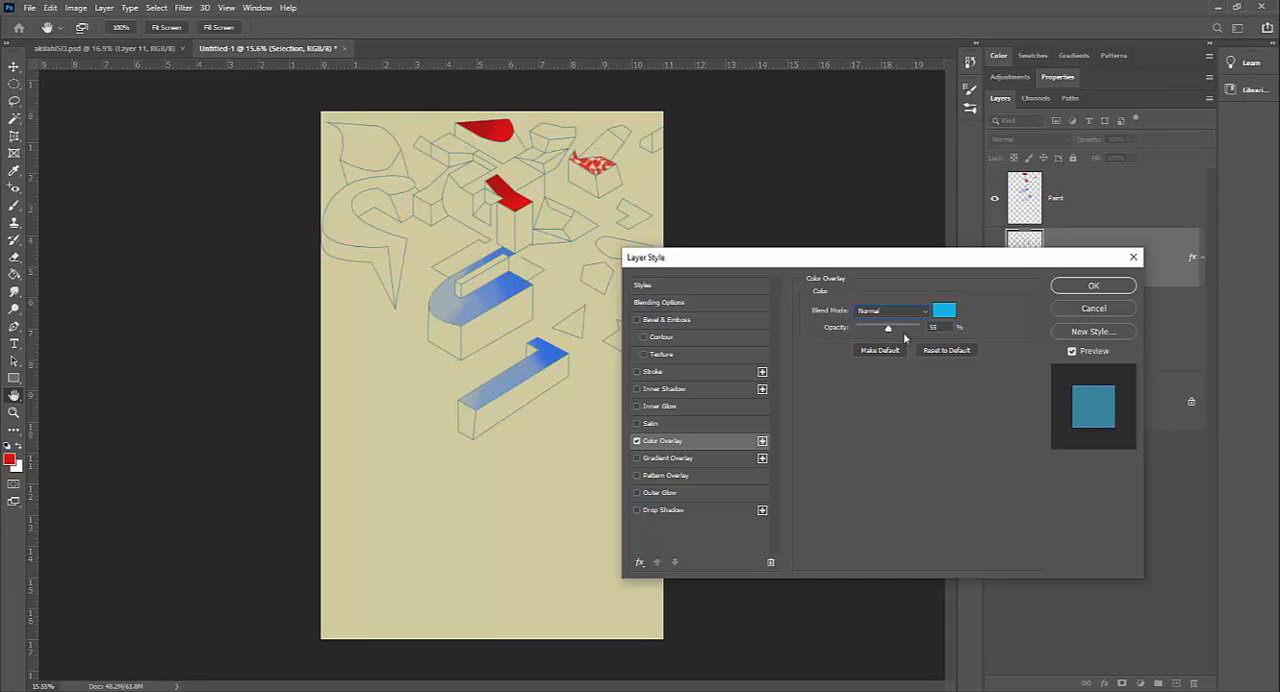
drag(903, 330, 929, 337)
click(1090, 287)
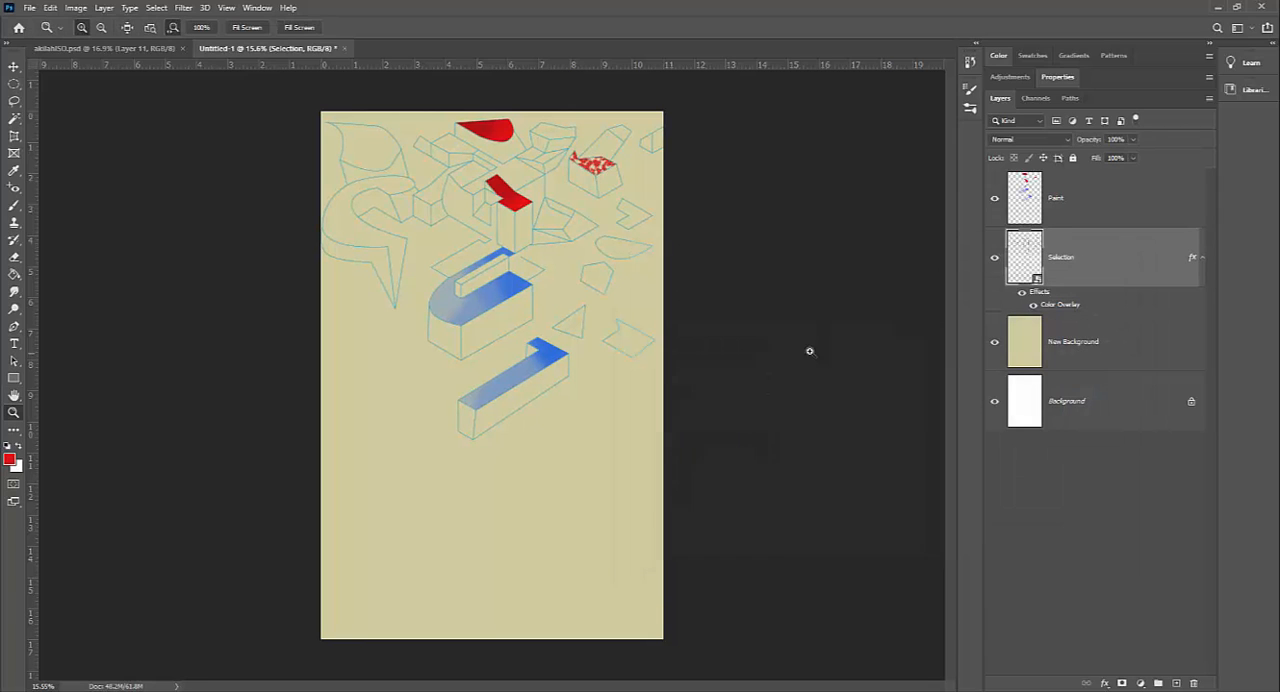
Step: Compare the line art with the Selection layer's effects hidden and shown, leaving the effects on
drag(545, 236, 580, 223)
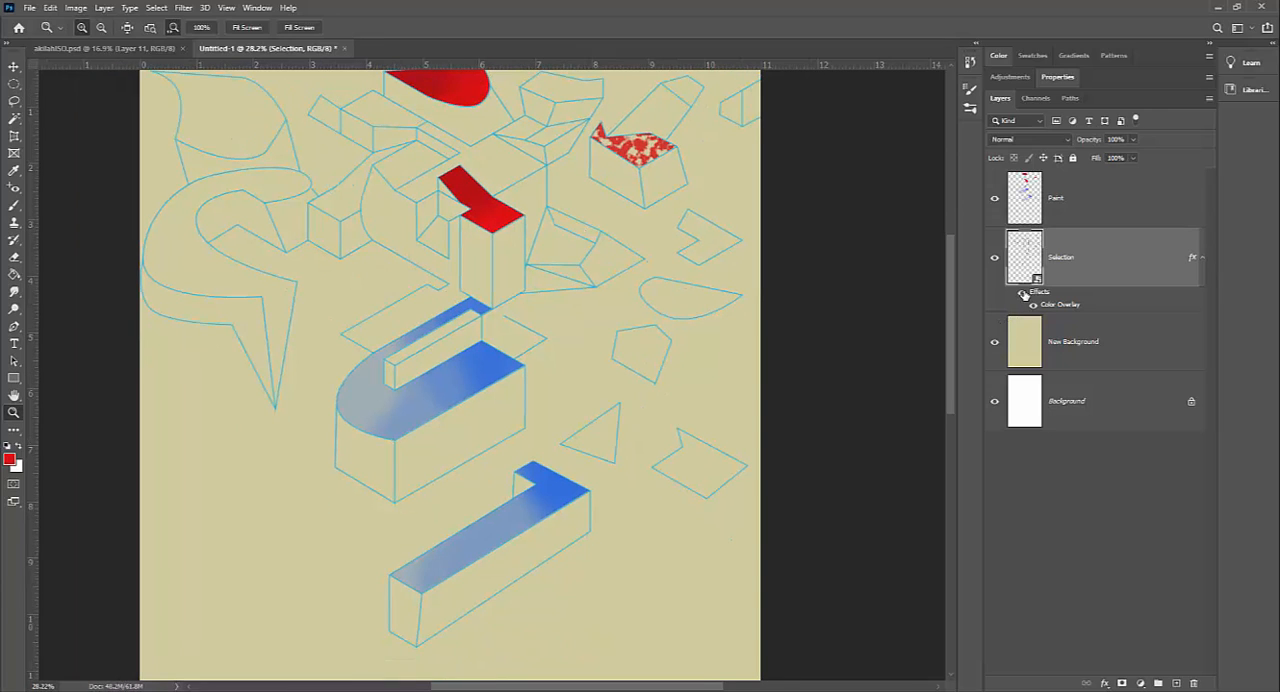
click(1022, 293)
click(1022, 293)
click(1023, 294)
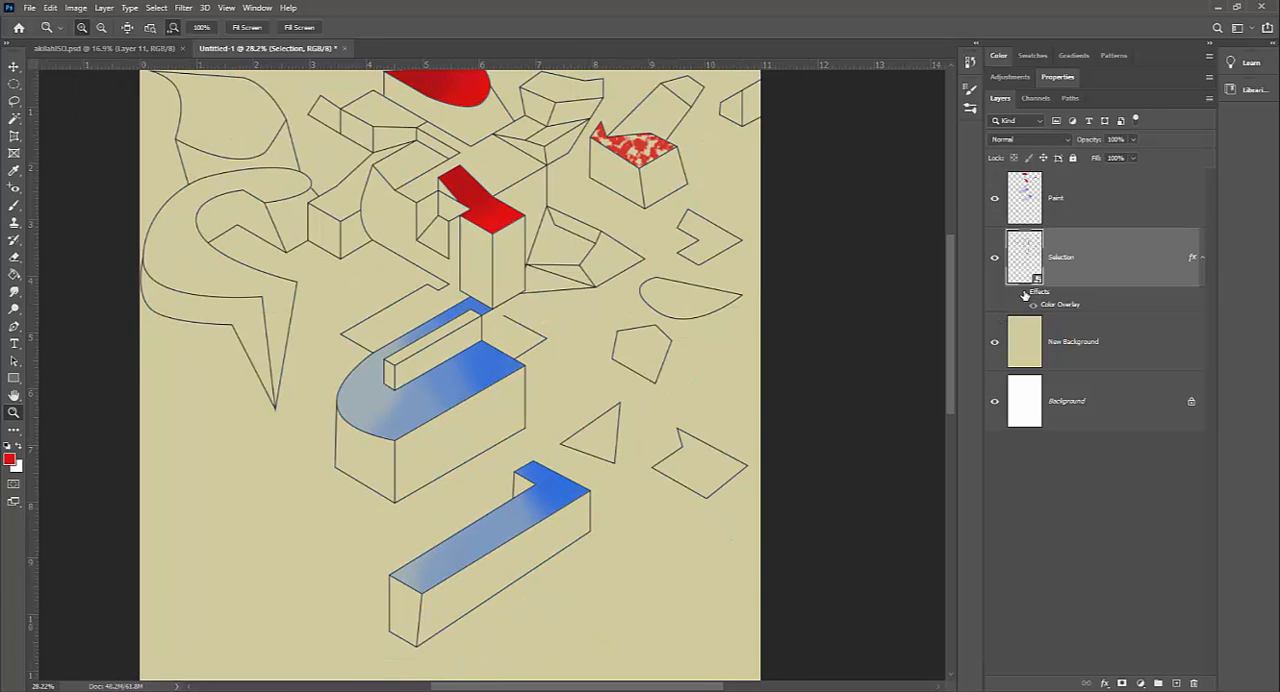
click(1022, 293)
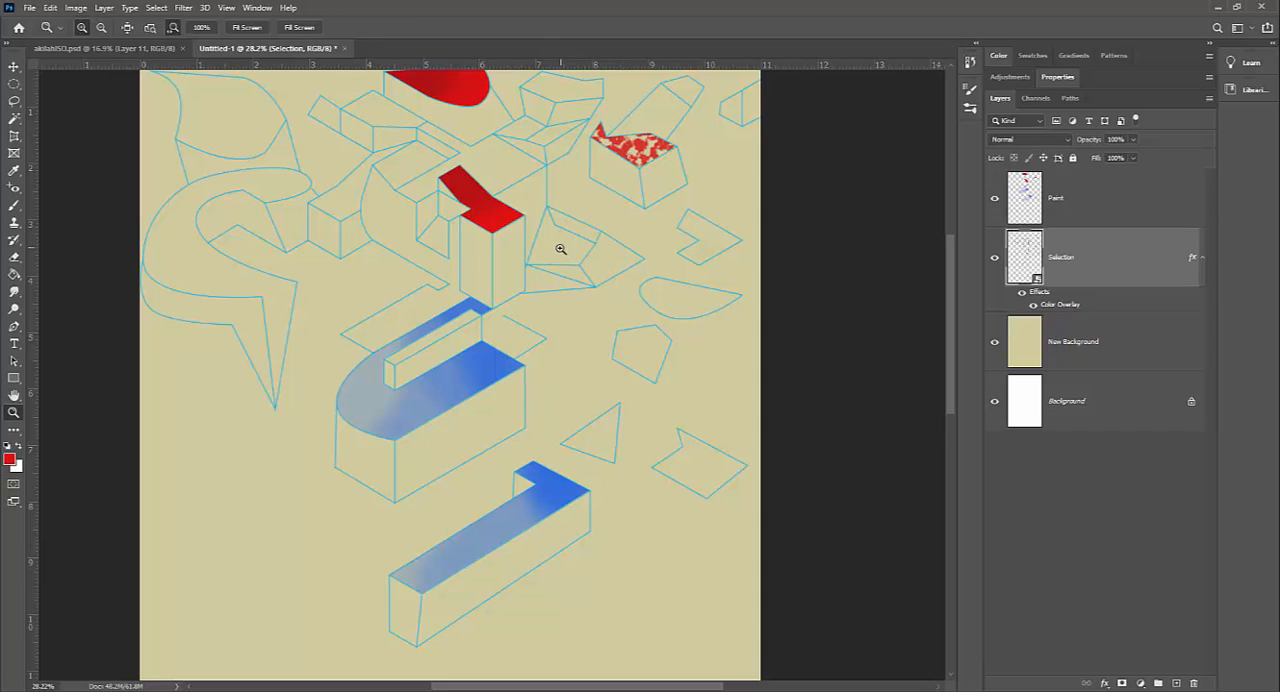
drag(563, 249, 534, 253)
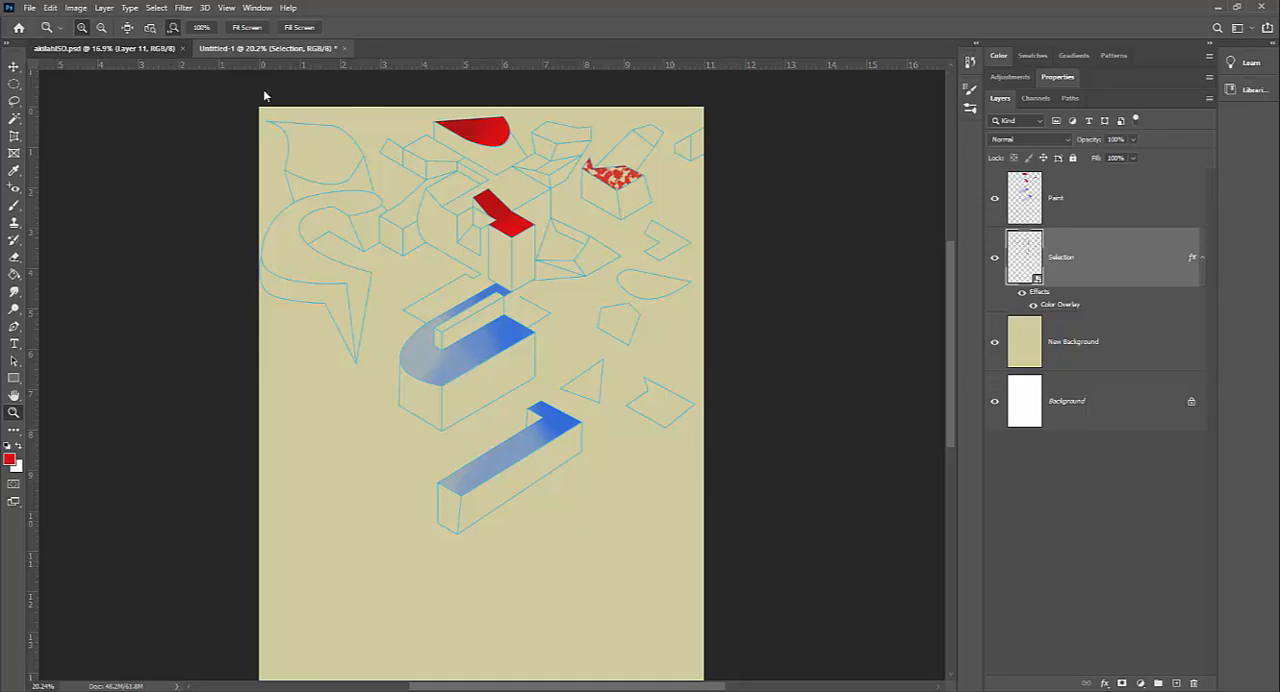
Step: Inspect how the outlines vary in colour between objects in akilahISO.psd and go back to the untitled document
click(160, 48)
drag(581, 132, 647, 170)
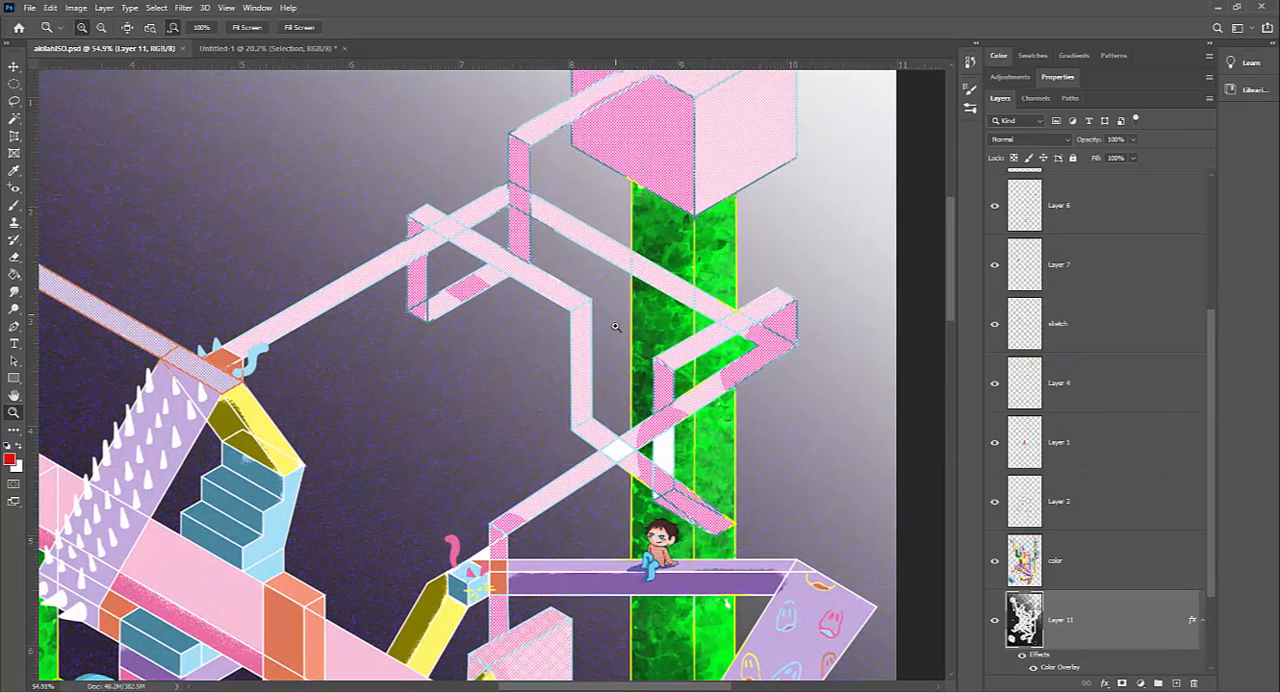
drag(545, 358, 363, 136)
click(273, 47)
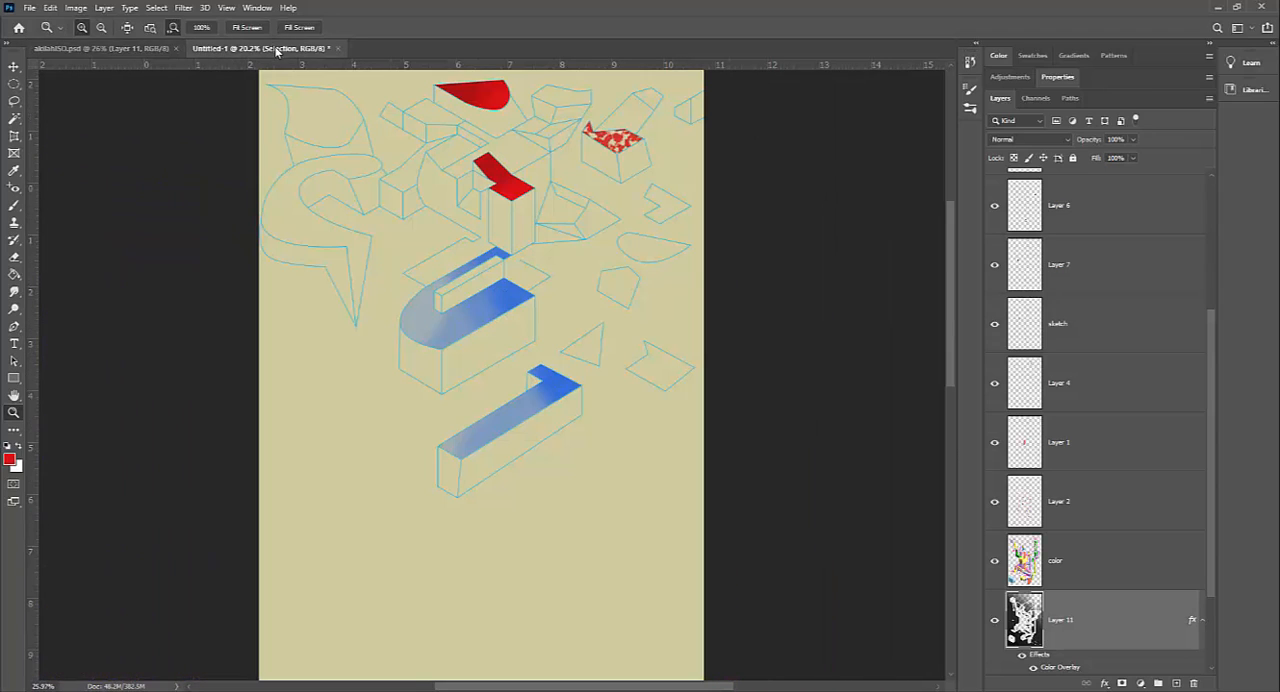
Step: Add a new layer above the Selection layer and name it Color Lines
click(1176, 684)
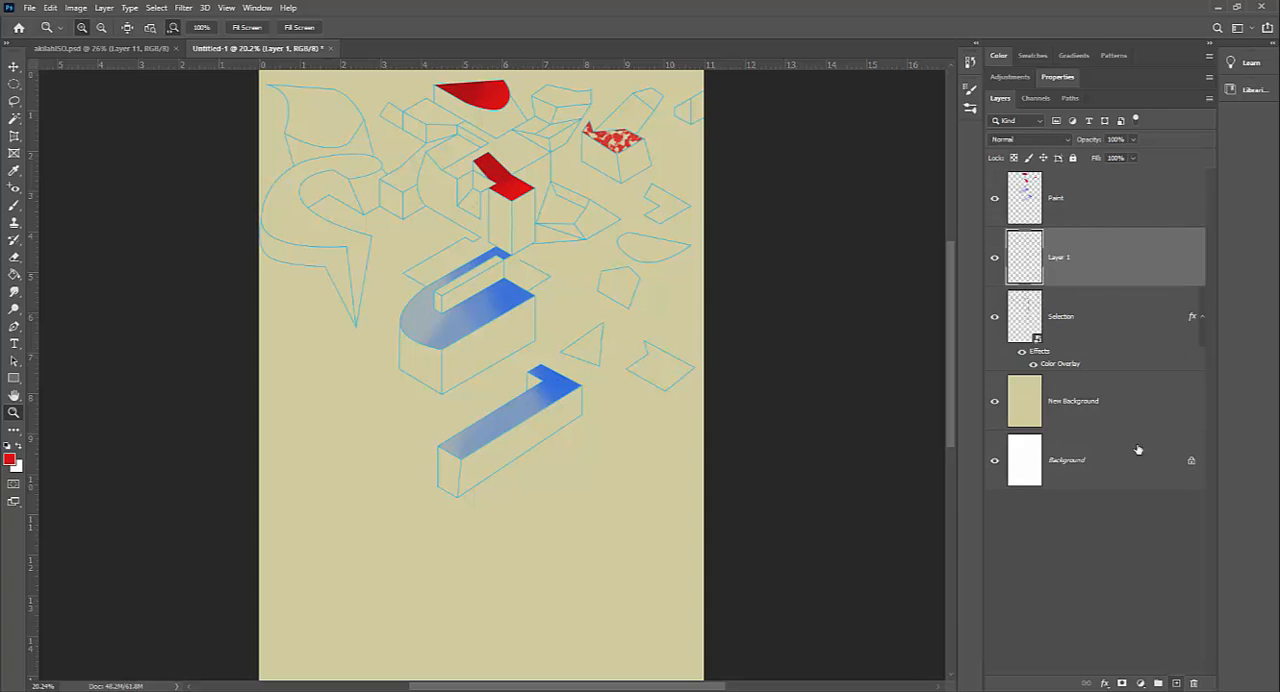
double_click(1059, 259)
text(Color Lines)
key(Return)
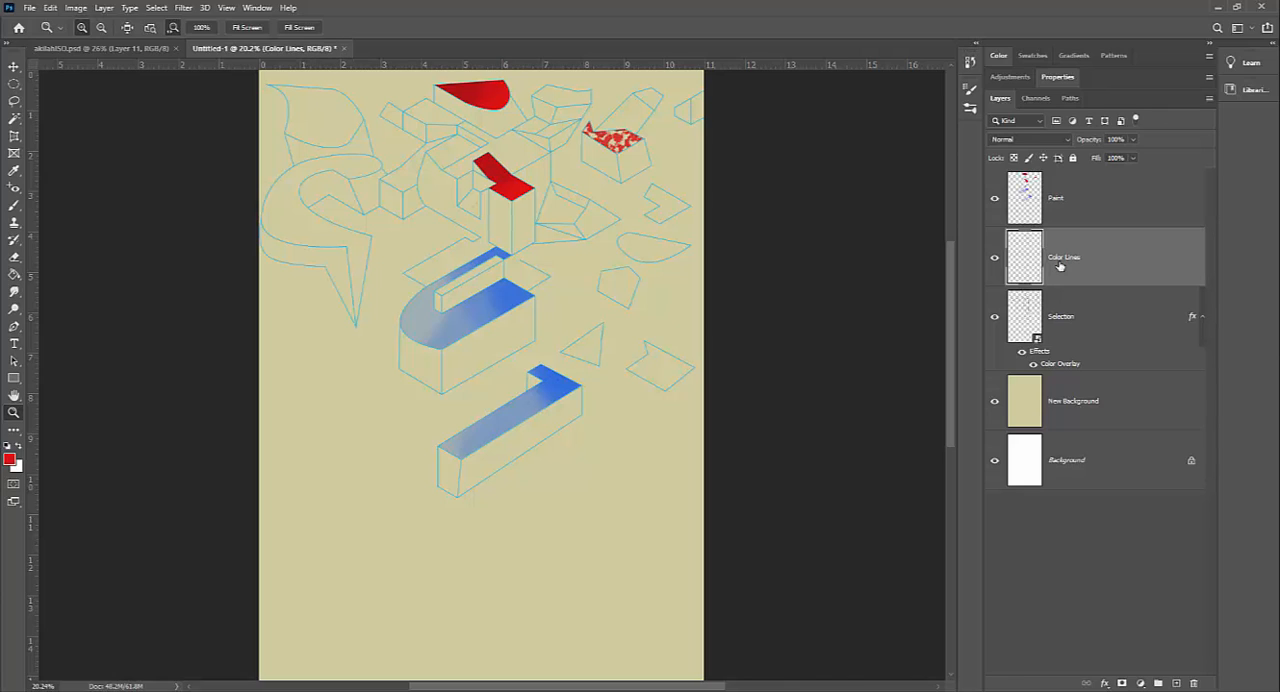
Step: Load the Selection layer's line art as a selection, framing the upper shapes around the red faces
click(1072, 318)
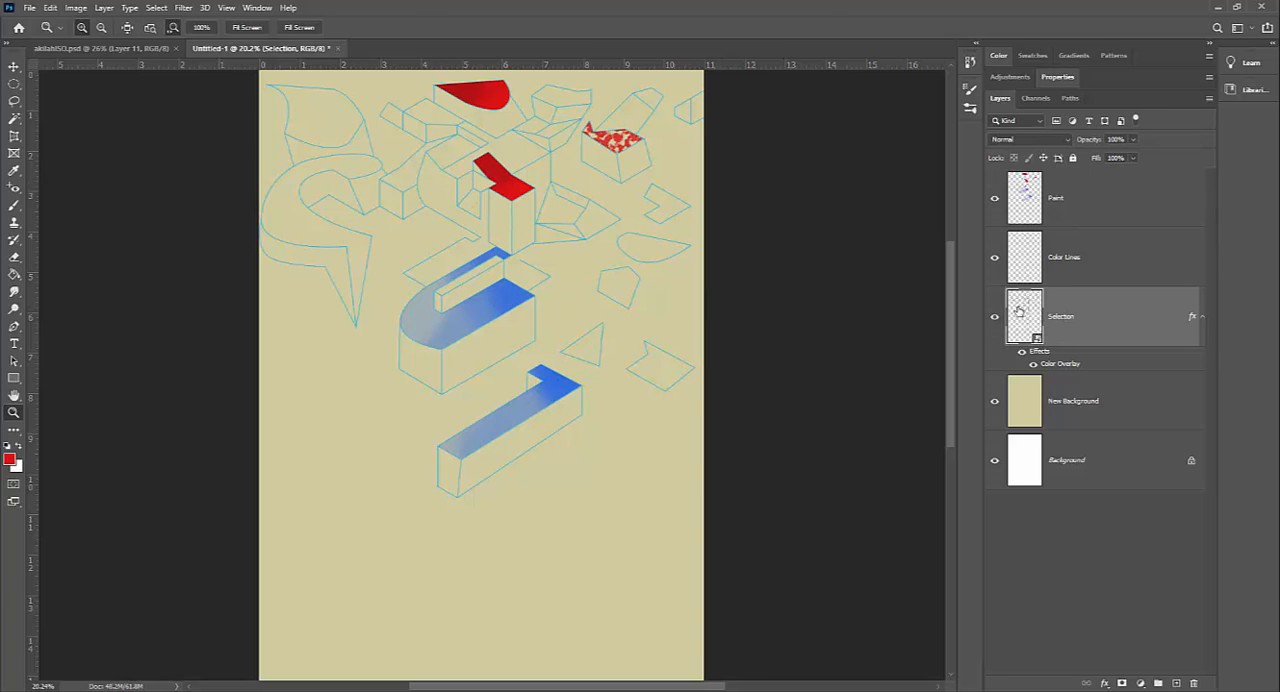
ctrl+click(1024, 318)
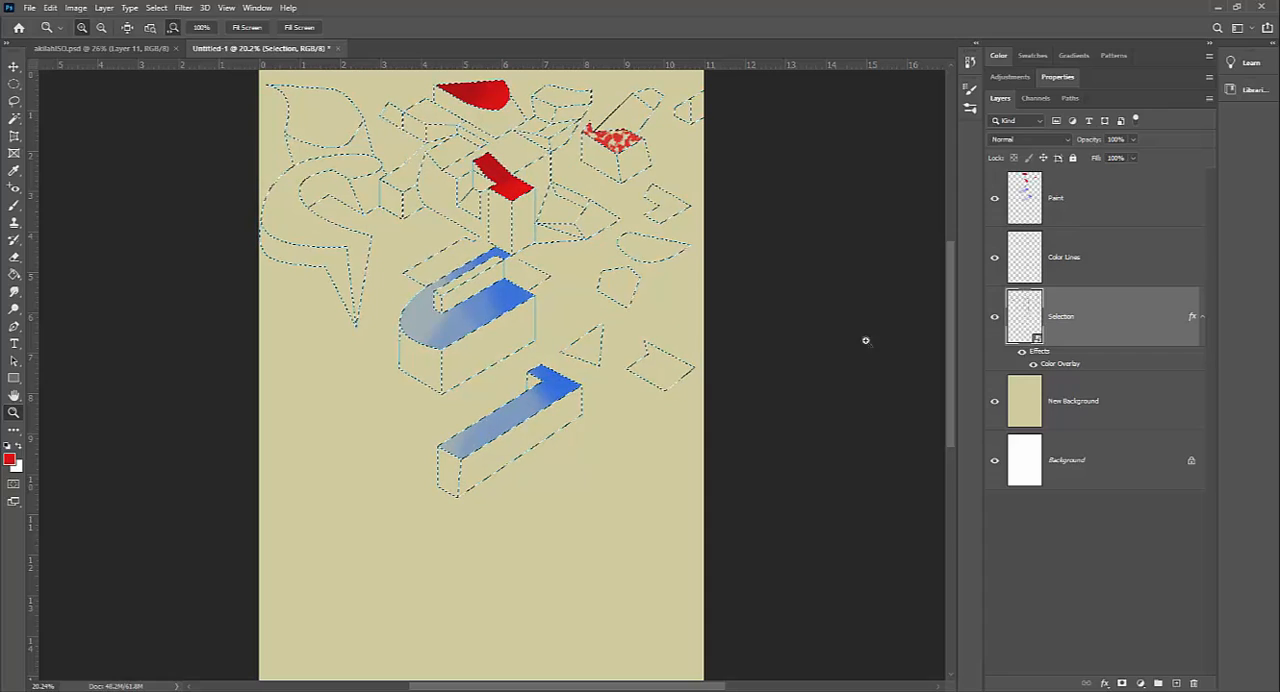
click(520, 118)
drag(572, 144, 582, 376)
drag(554, 249, 561, 250)
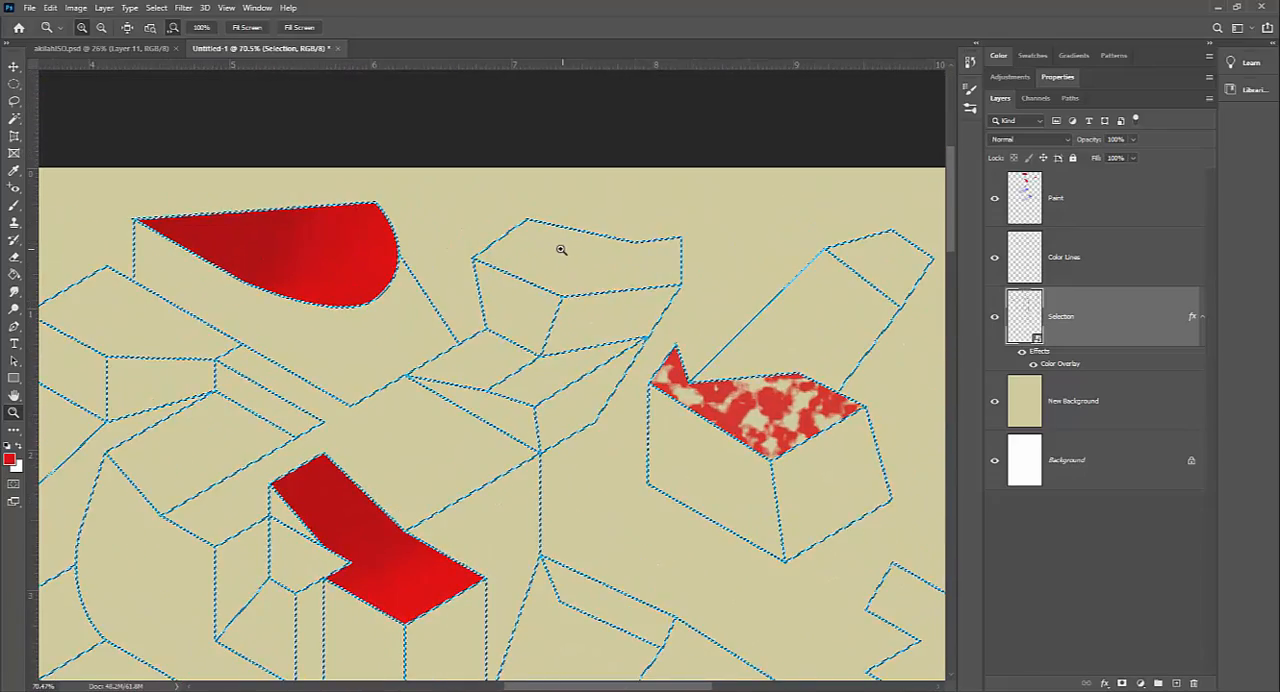
Step: Make the Color Lines layer active and switch the brush to the soft round 30 px tip
key(b)
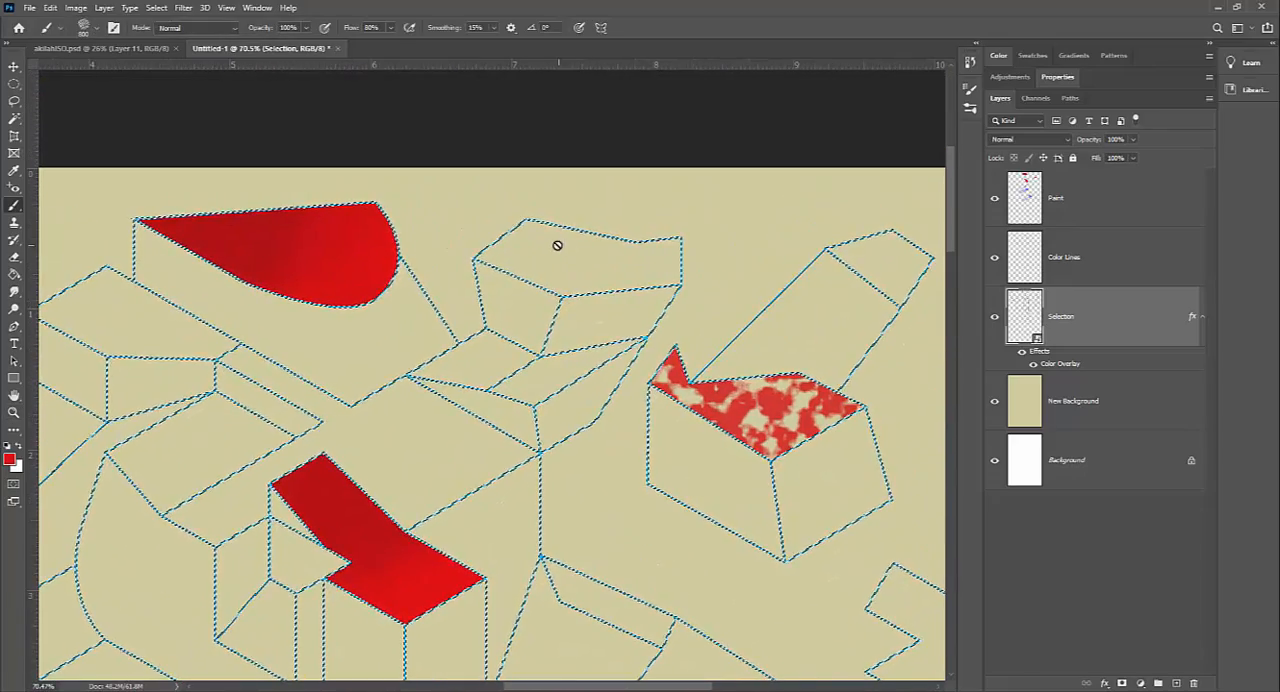
click(1062, 258)
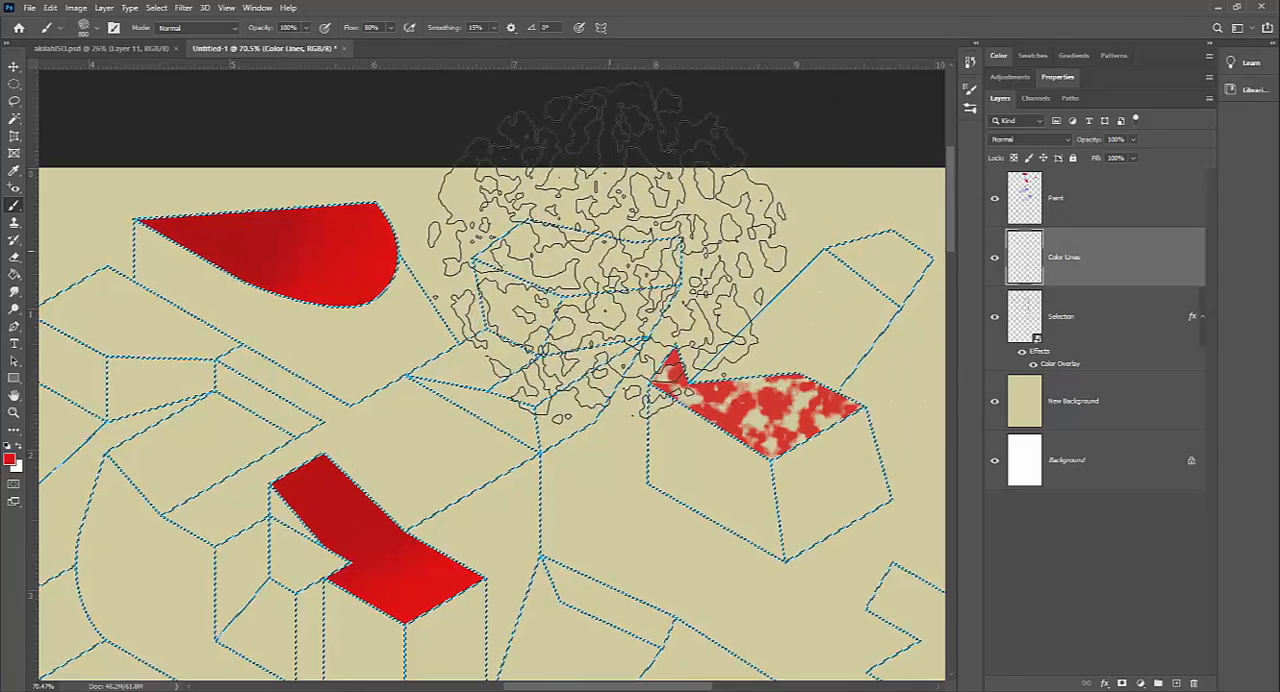
click(970, 90)
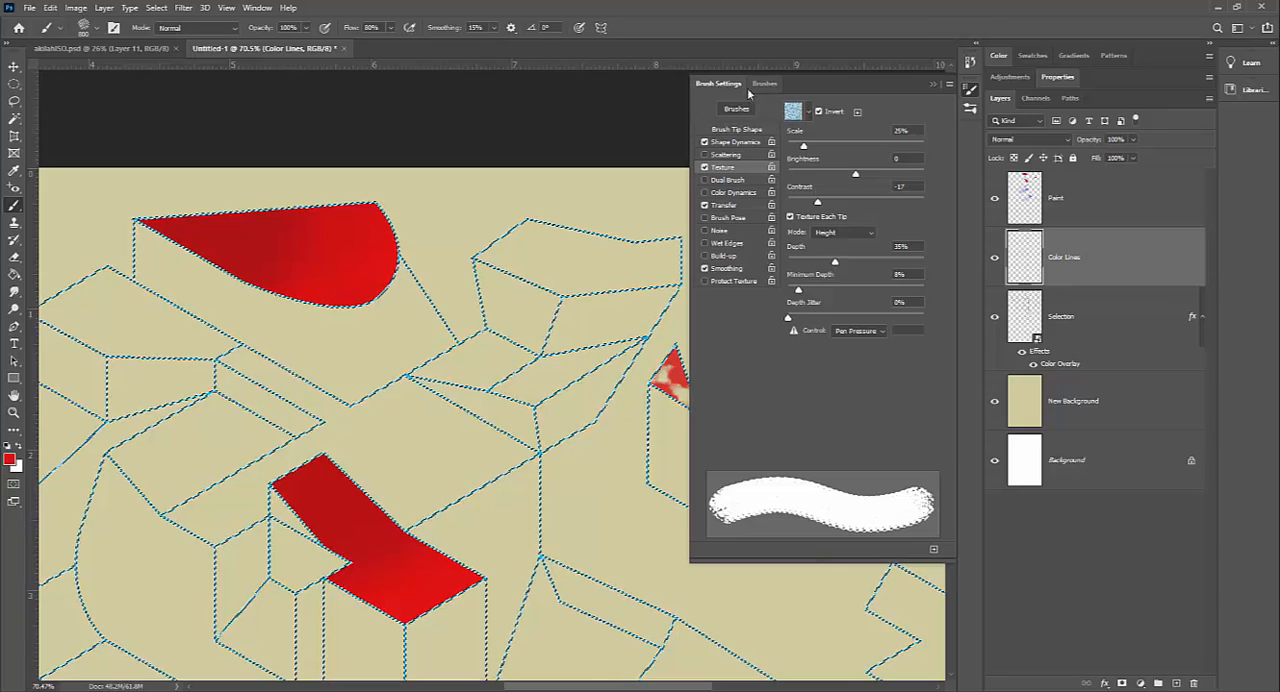
click(735, 130)
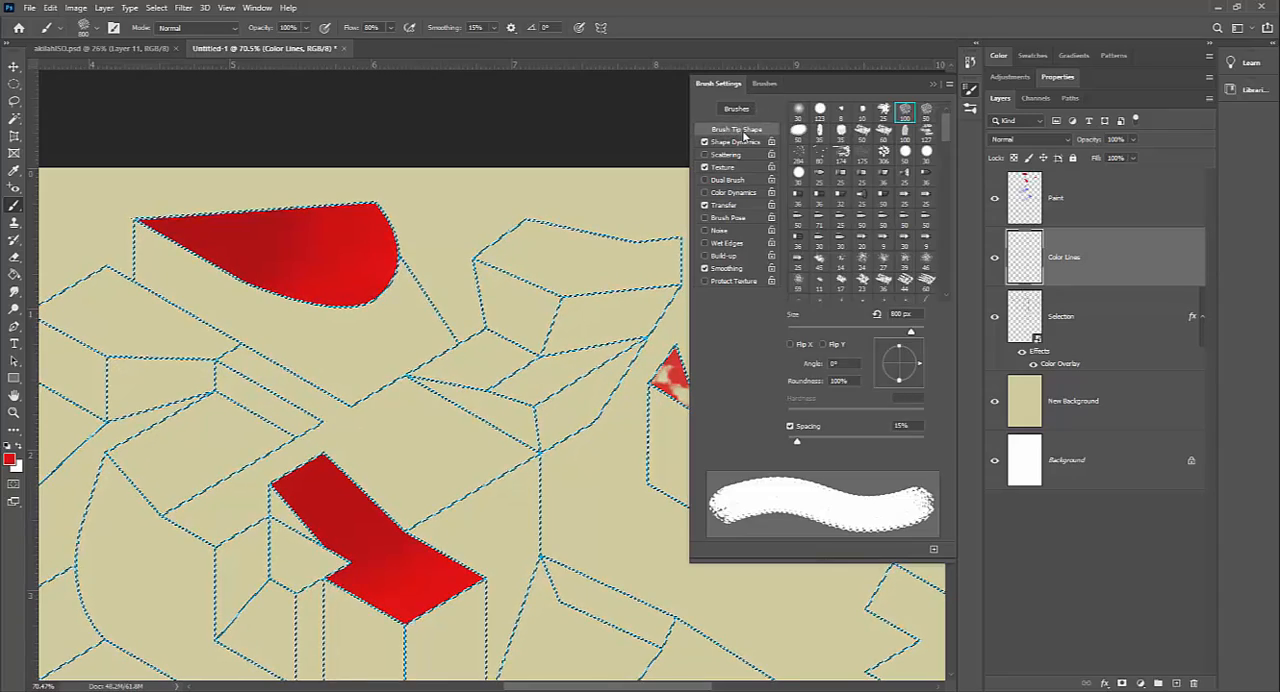
click(799, 110)
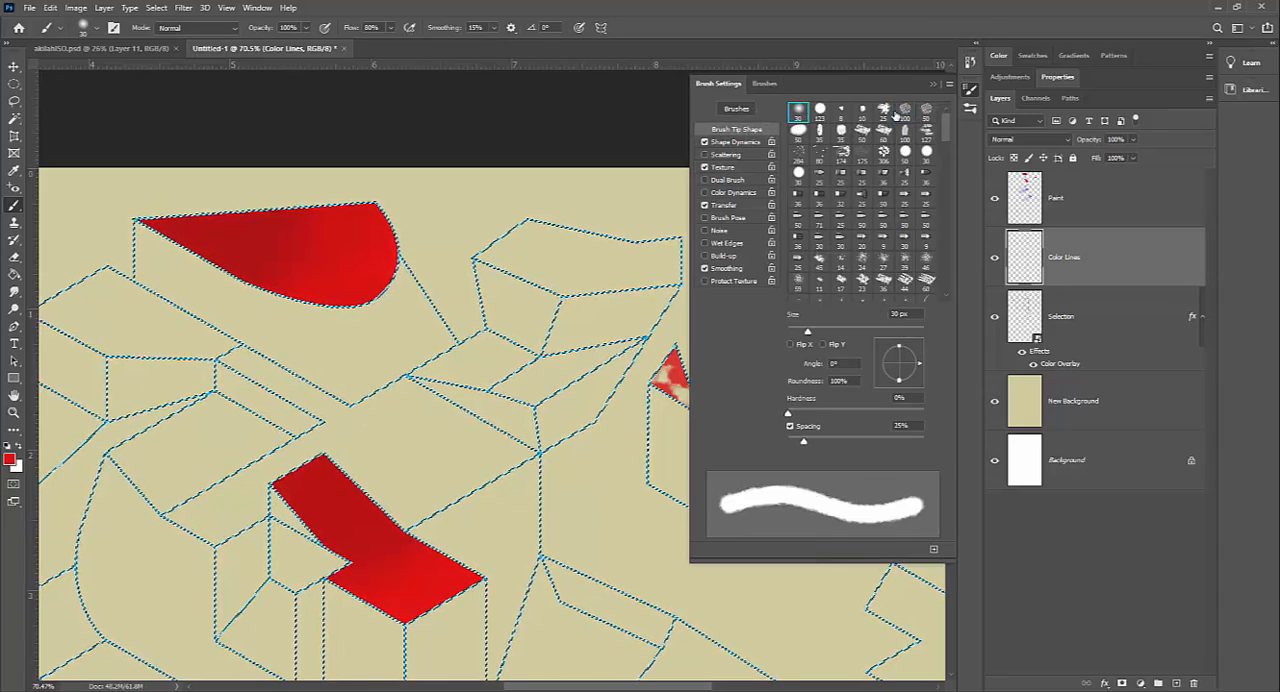
click(938, 88)
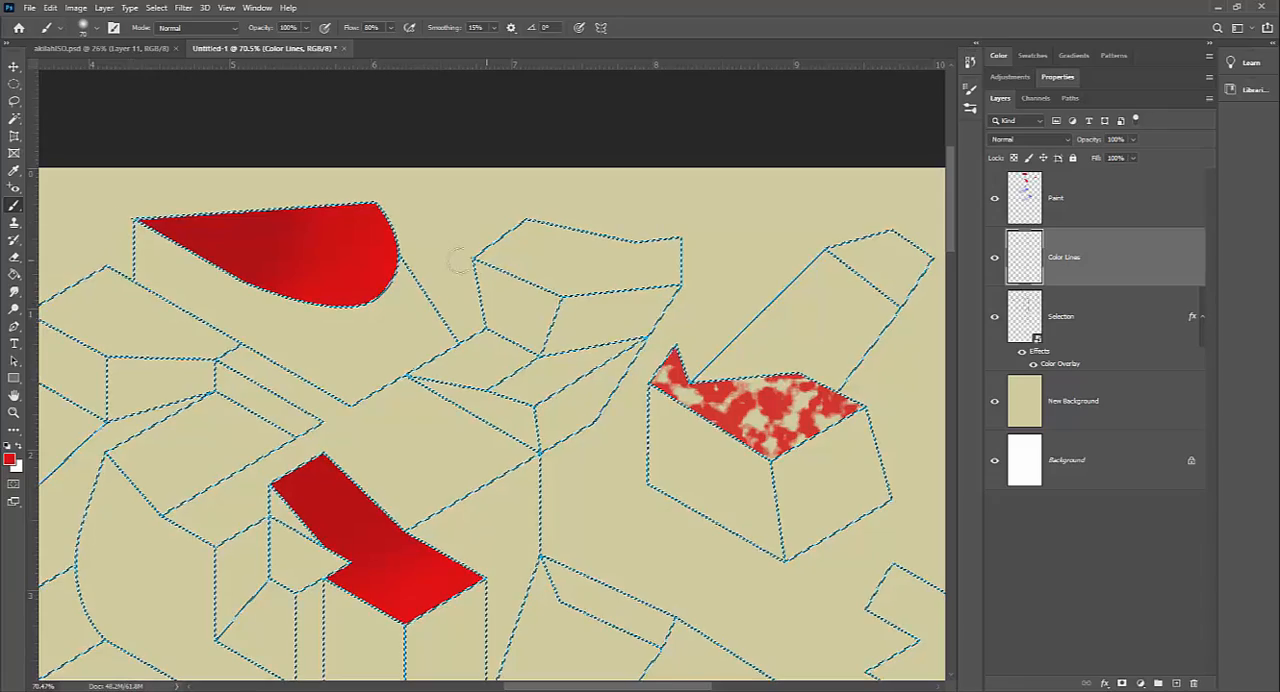
Step: Set the foreground colour to bright green and paint over the outlines of the upper middle box on the Color Lines layer
click(9, 459)
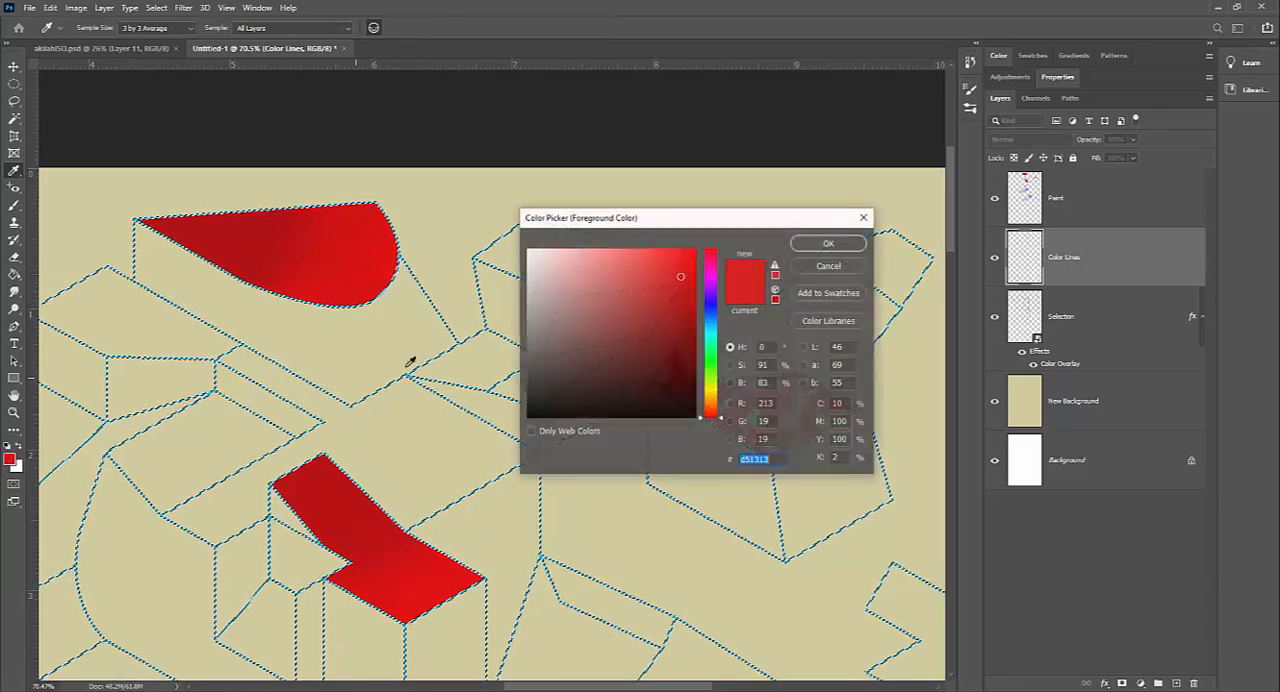
click(709, 363)
click(826, 244)
key(b)
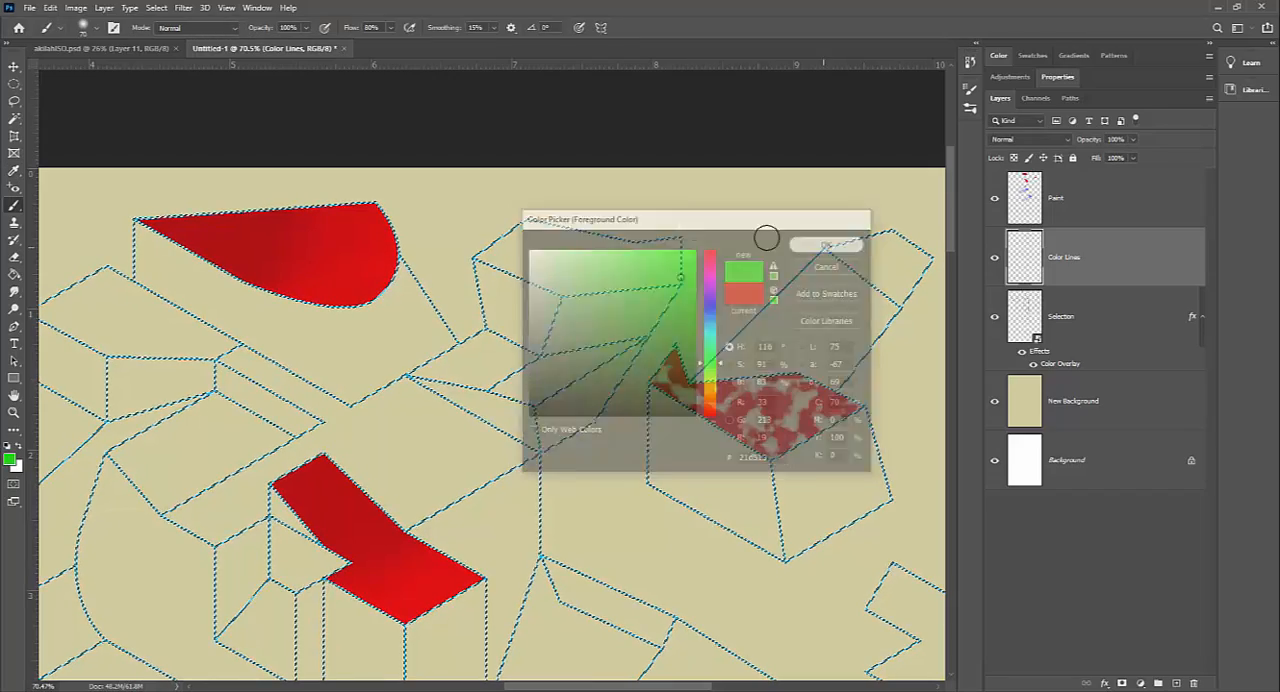
mouse_move(665, 246)
mouse_down()
mouse_move(683, 240)
mouse_move(503, 209)
mouse_move(469, 274)
mouse_move(489, 306)
mouse_move(619, 320)
mouse_up()
mouse_move(675, 254)
mouse_down()
mouse_move(566, 323)
mouse_move(543, 354)
mouse_move(490, 331)
mouse_up()
Step: Set the foreground colour to yellow, paint the outlines just below the green box, and deselect the line art
click(9, 460)
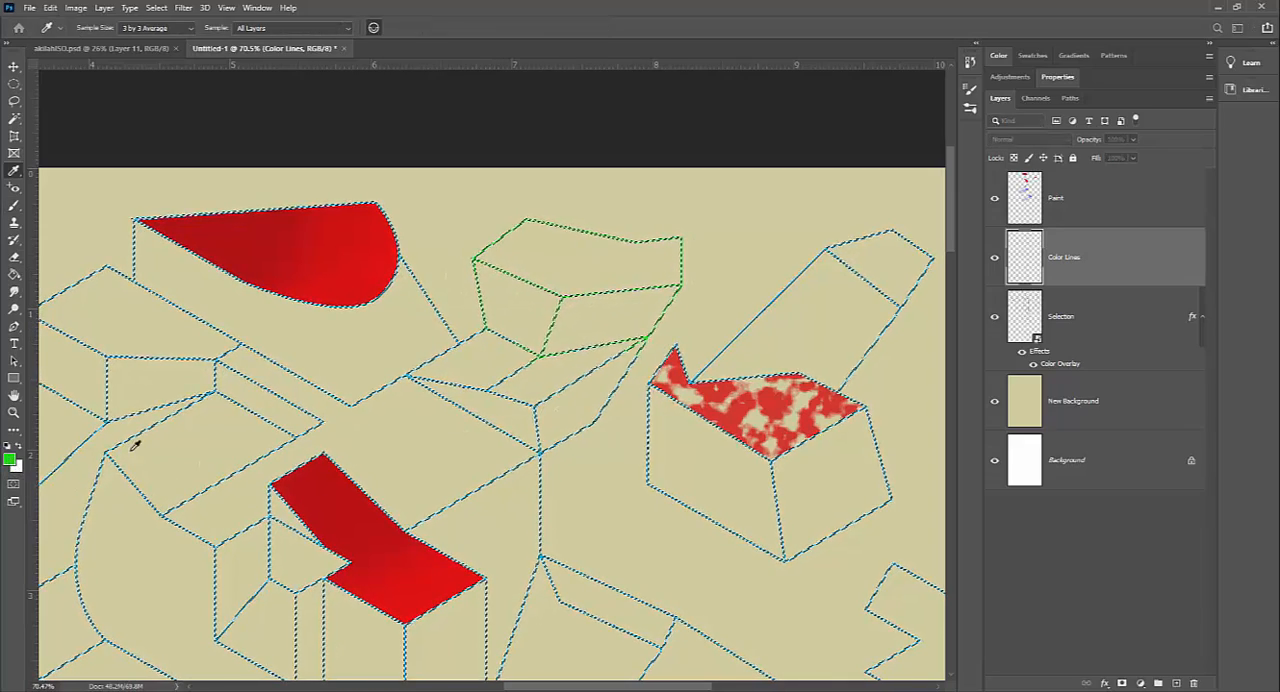
click(701, 387)
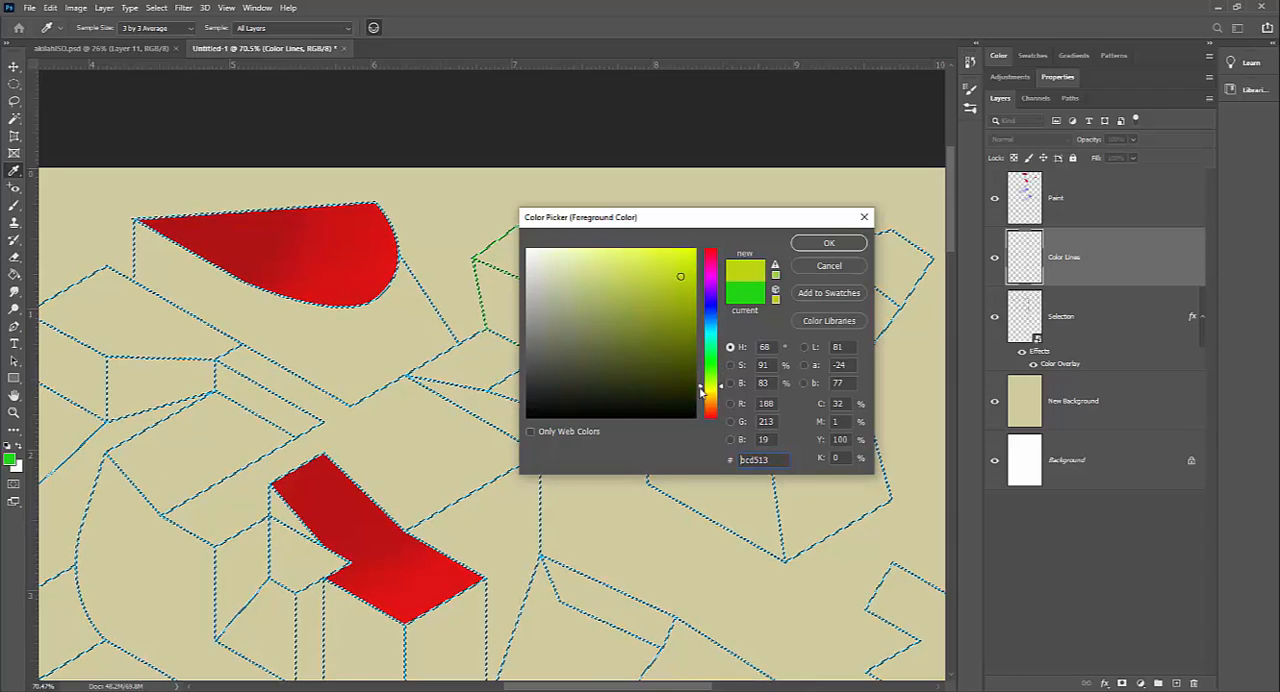
click(829, 243)
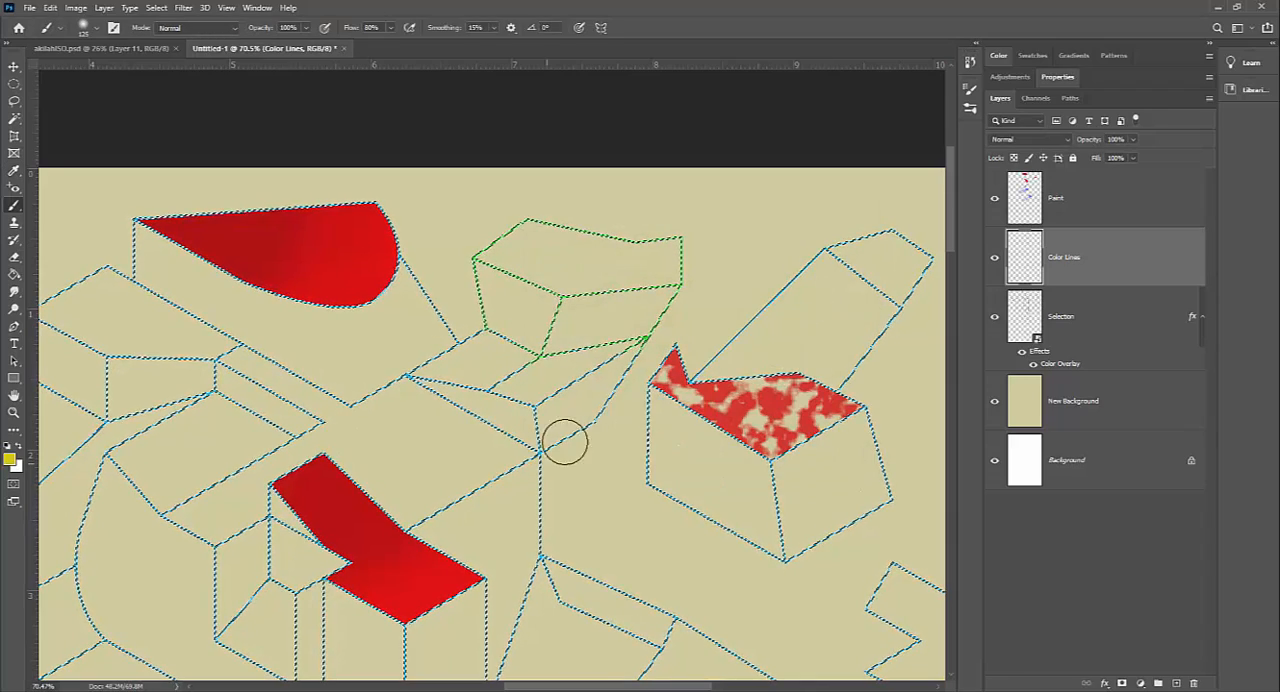
mouse_move(488, 396)
mouse_down()
mouse_move(448, 373)
mouse_move(449, 325)
mouse_move(487, 336)
mouse_move(349, 376)
mouse_up()
drag(551, 448, 606, 409)
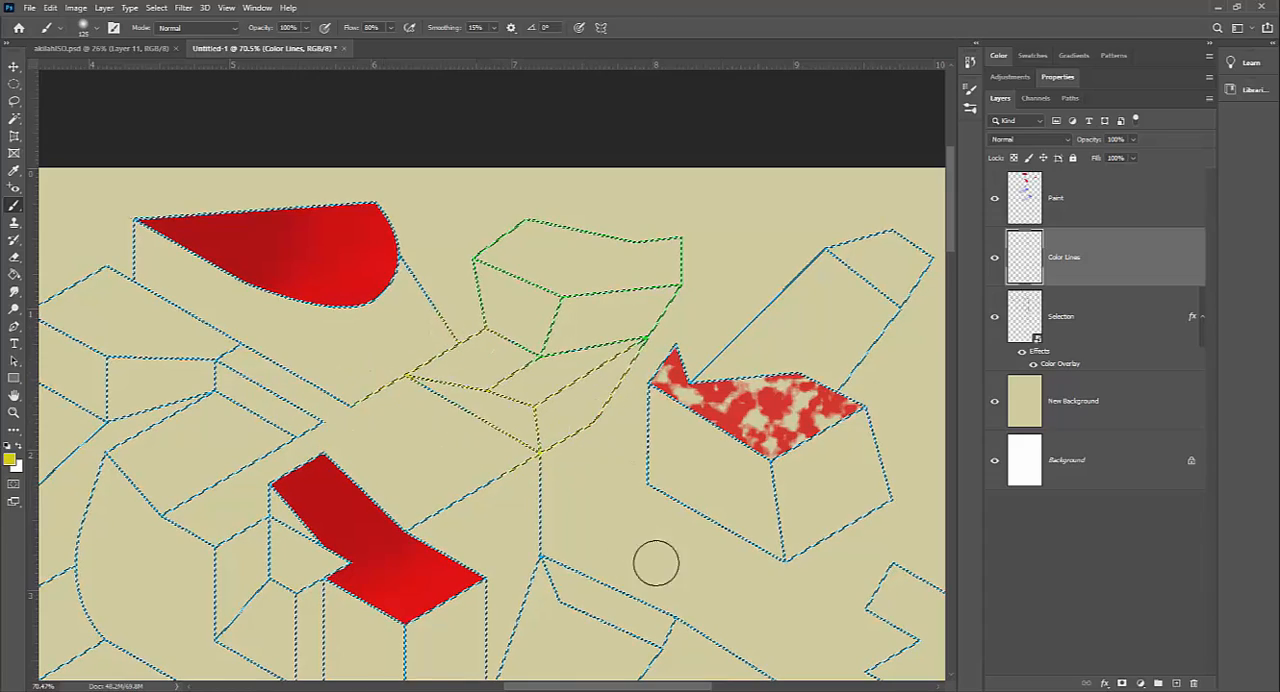
click(156, 7)
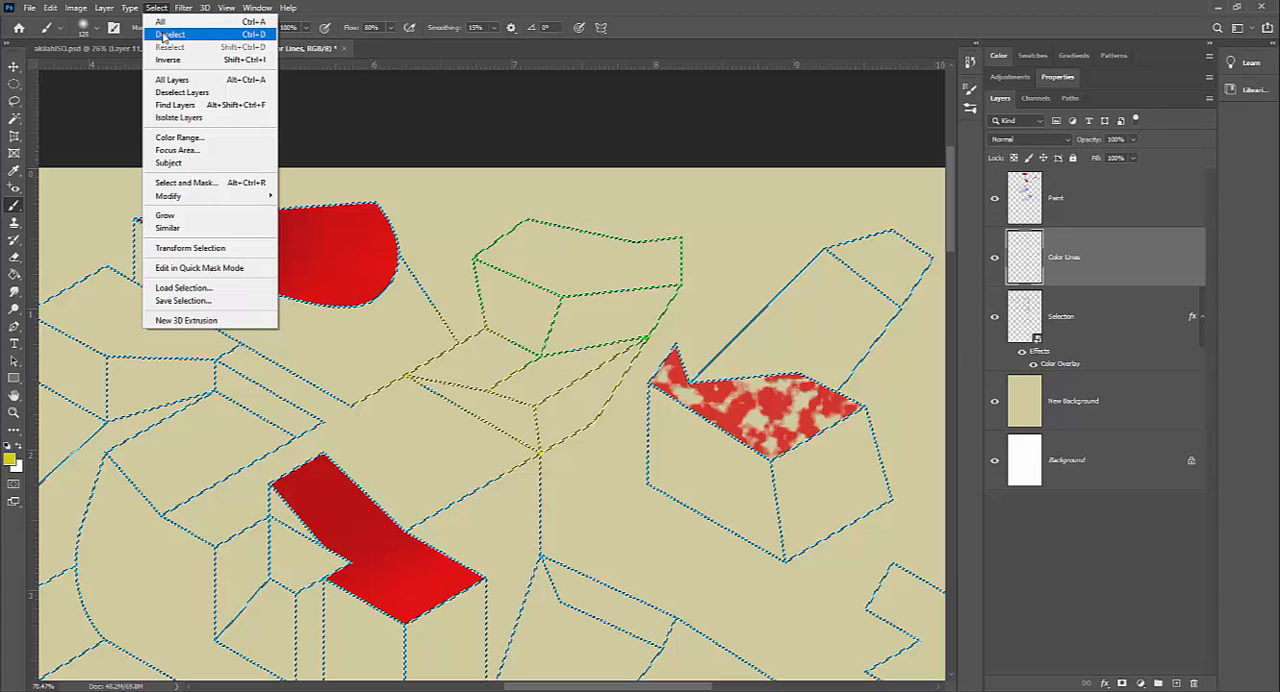
click(167, 35)
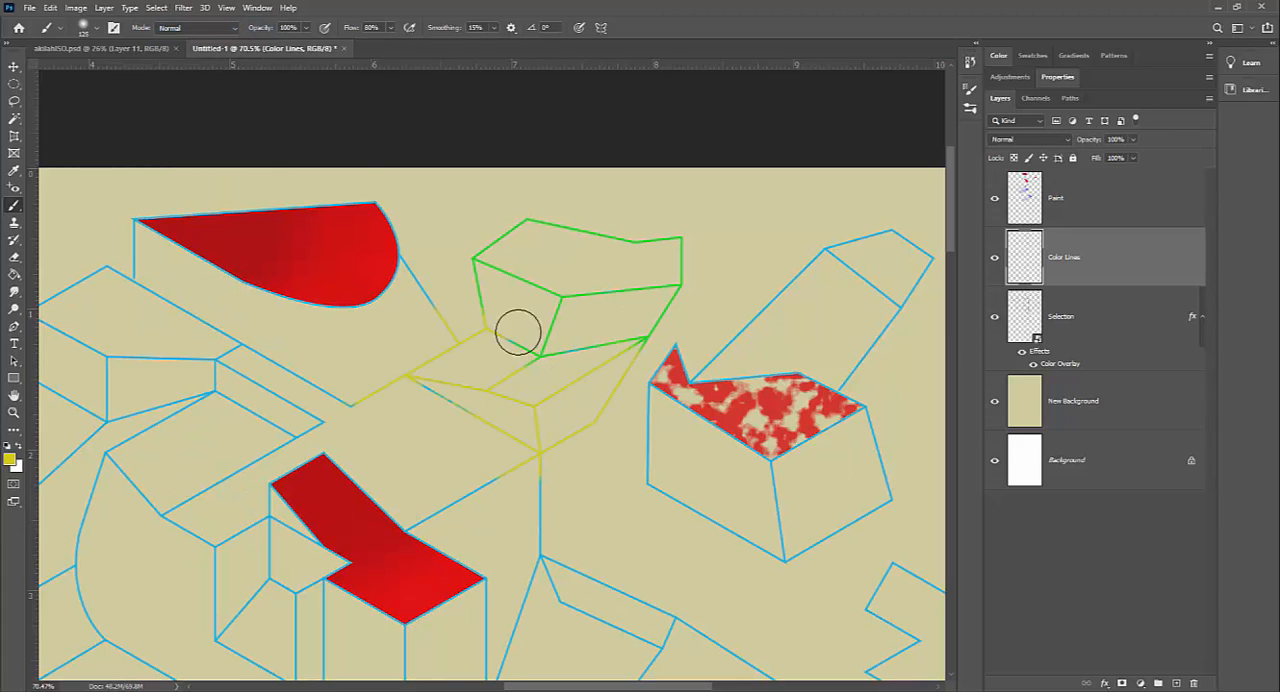
Step: Select the empty area surrounding the shapes with the Magic Wand on the Selection layer
key(z)
drag(515, 435, 481, 437)
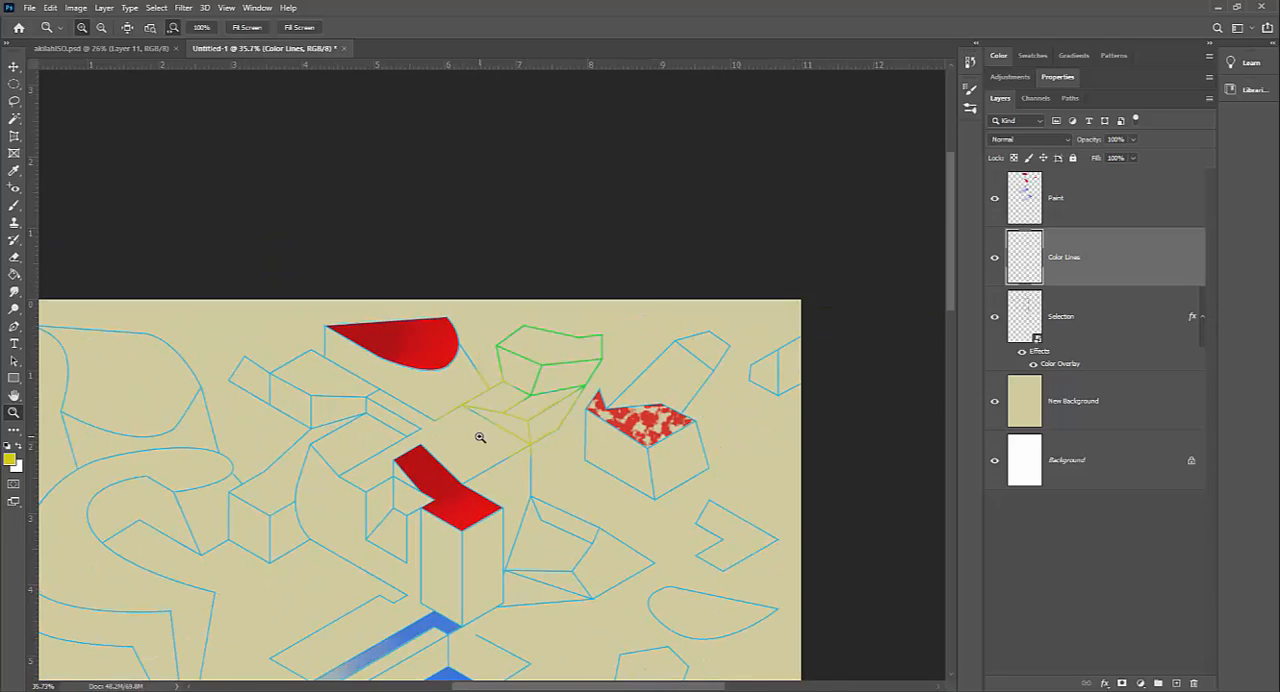
drag(583, 525, 666, 363)
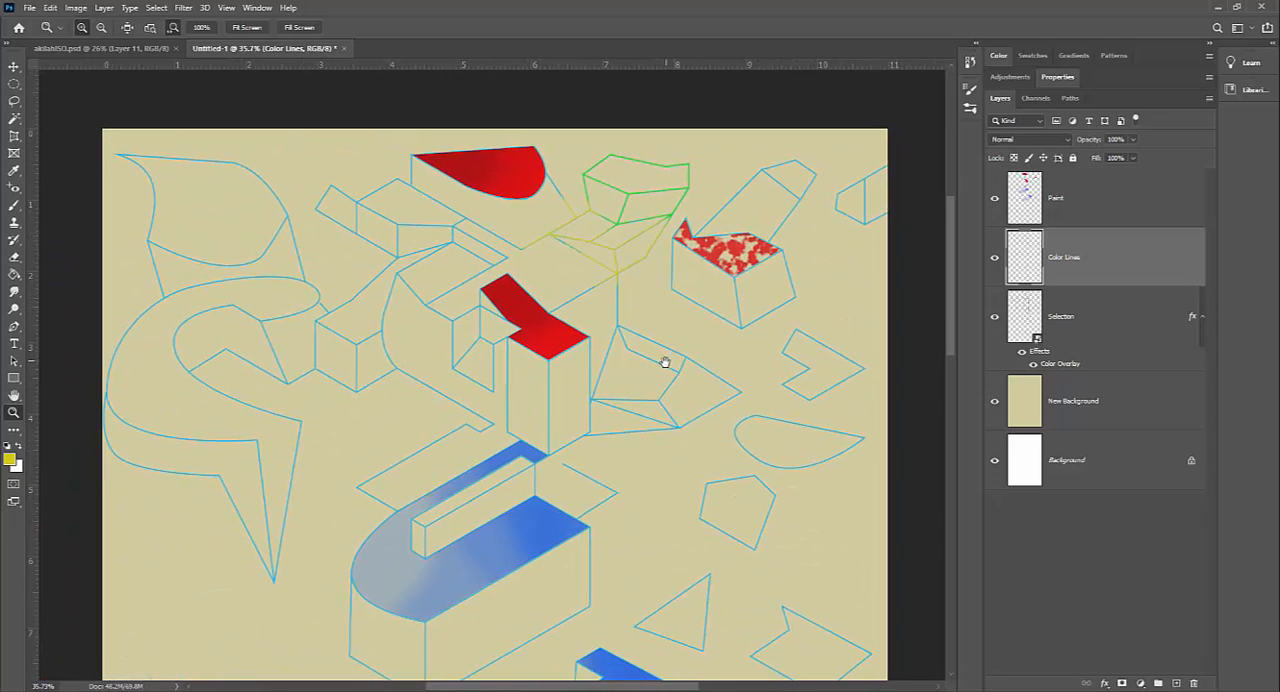
drag(561, 405, 582, 377)
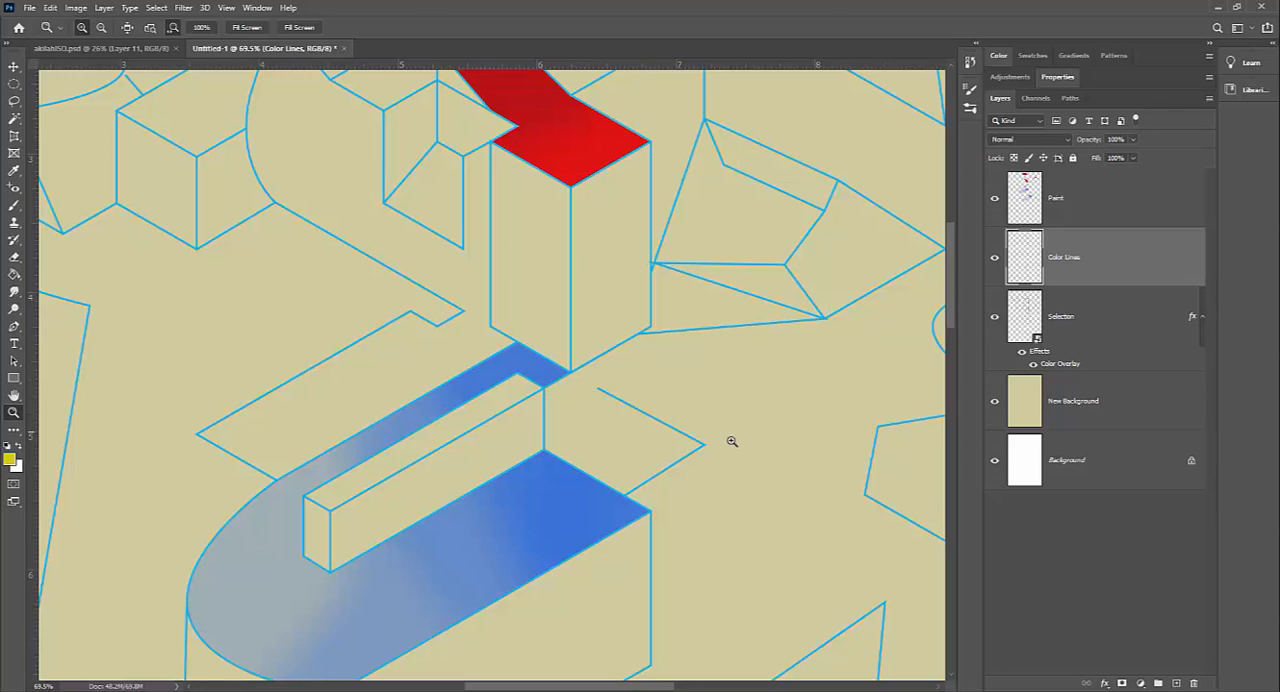
click(1125, 323)
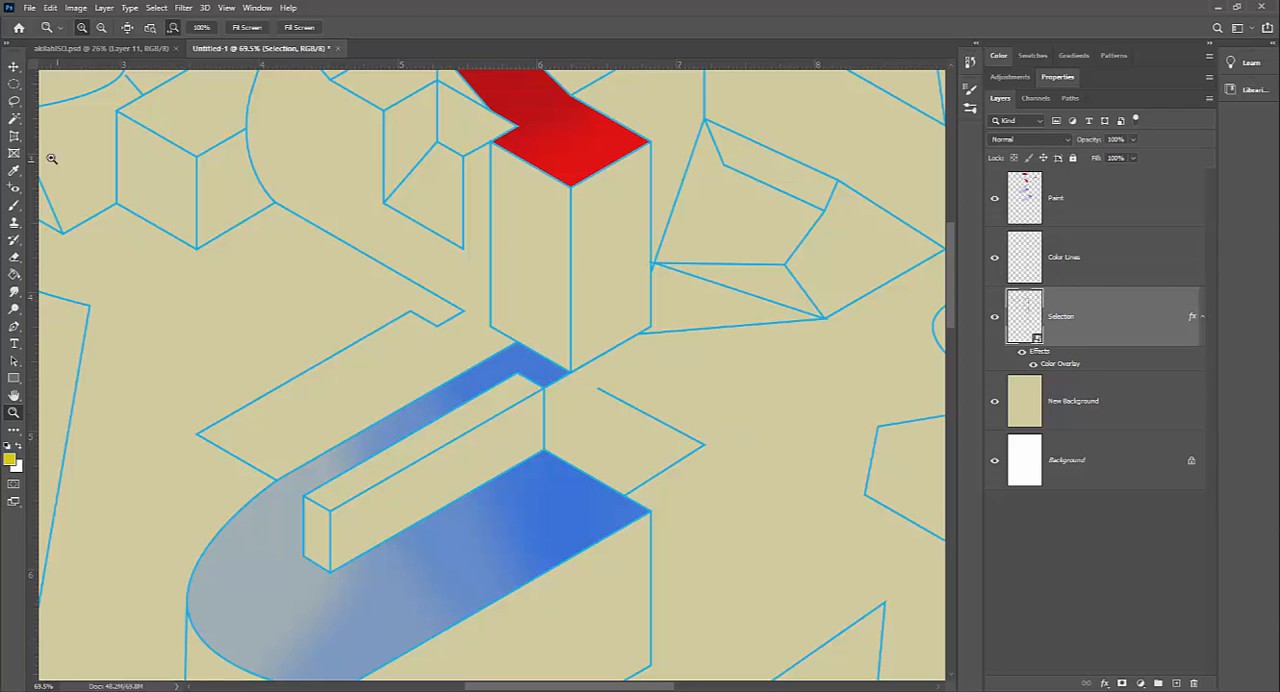
click(20, 119)
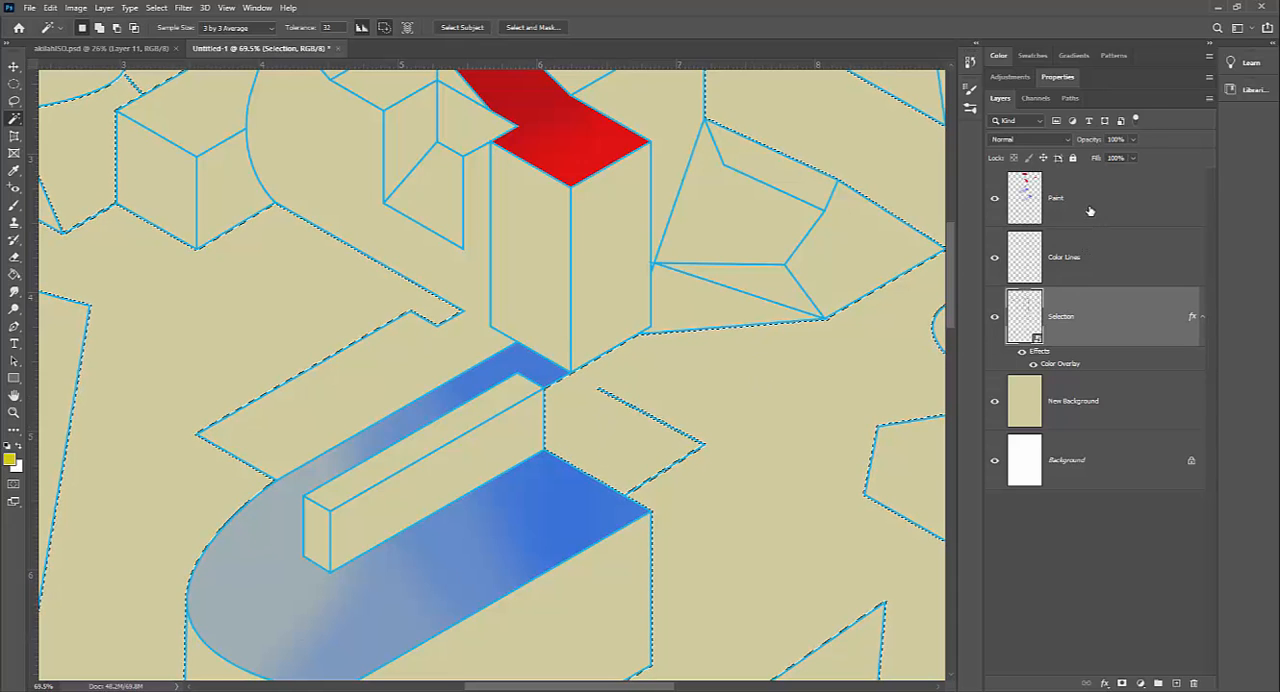
Step: Add a new layer above the Selection layer, fill the selected surroundings with yellow, and compare the fill hidden and shown
click(1178, 682)
key(z)
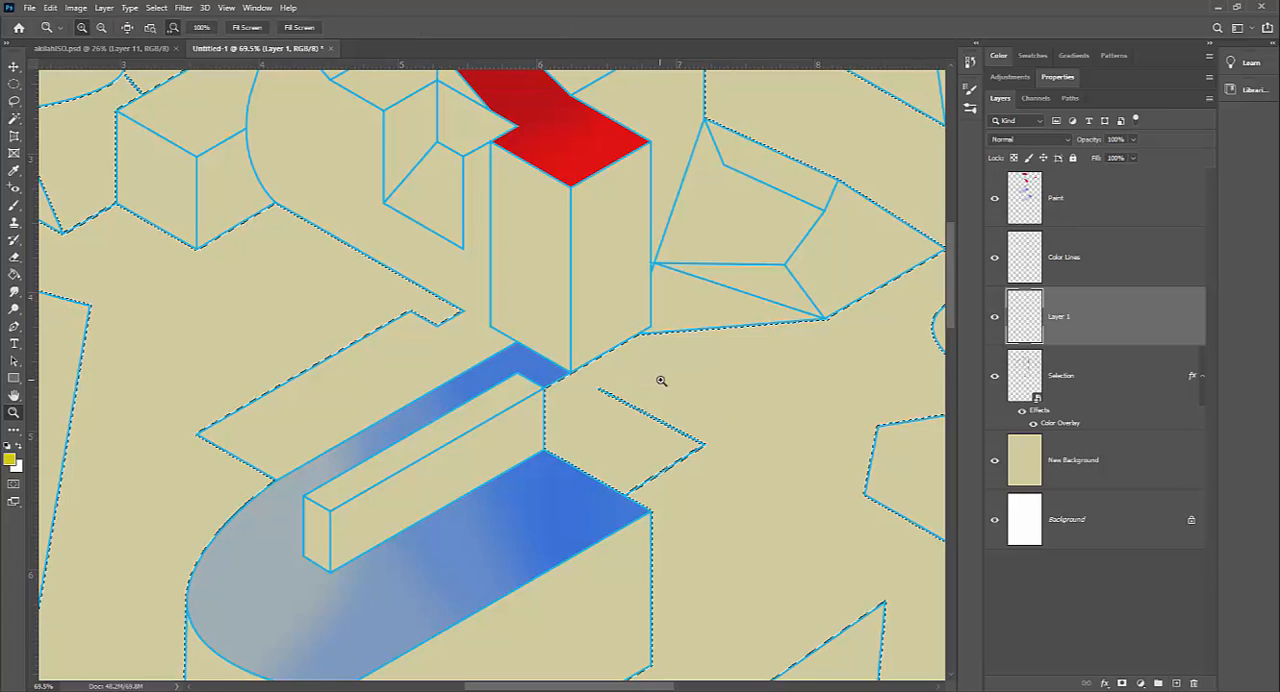
drag(661, 380, 80, 220)
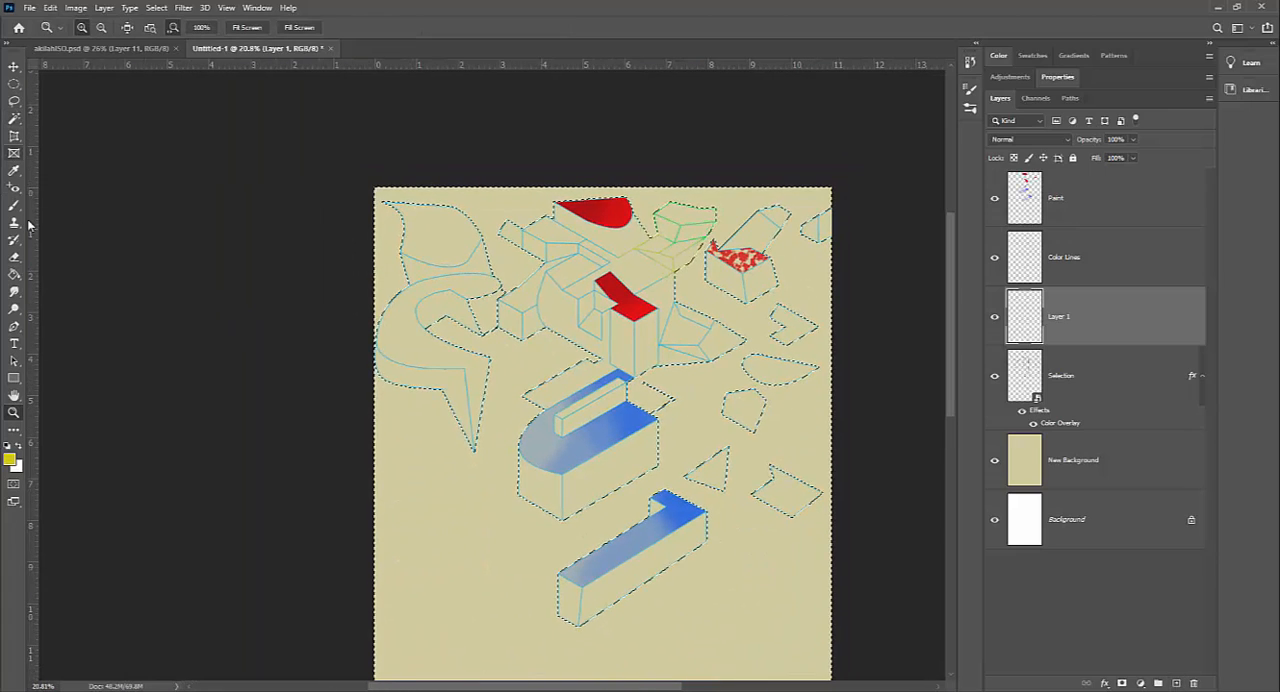
click(14, 276)
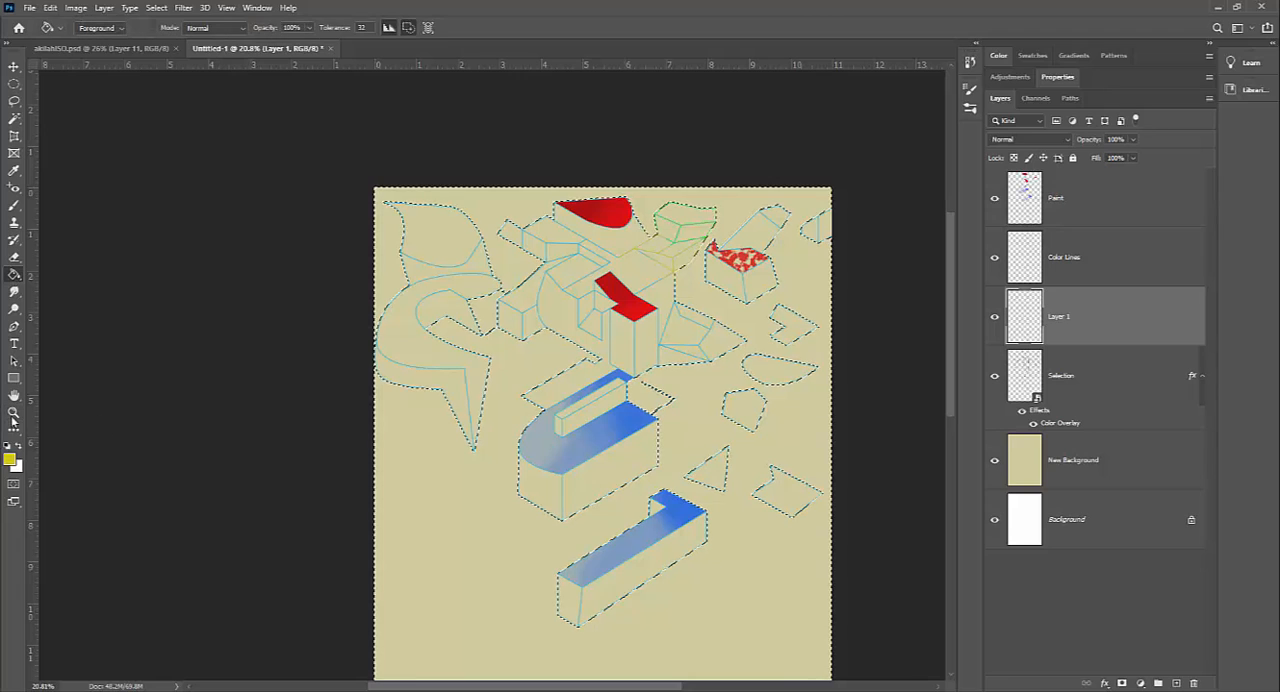
click(610, 615)
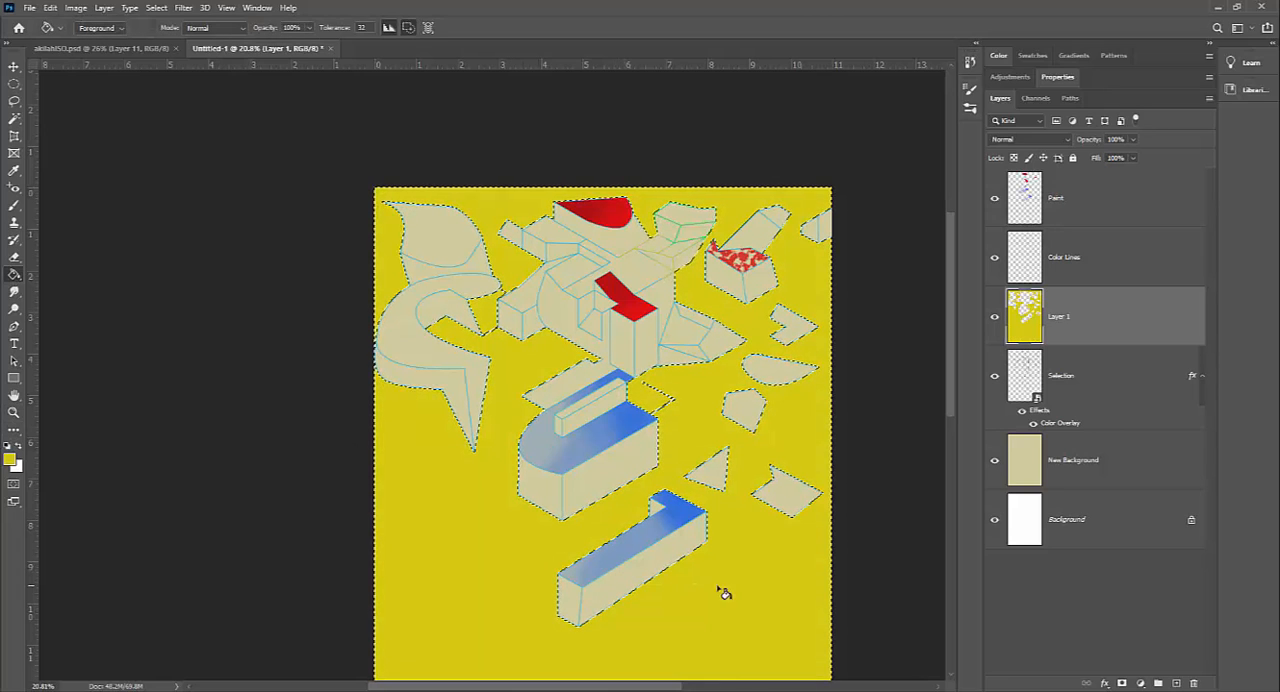
click(994, 318)
click(994, 318)
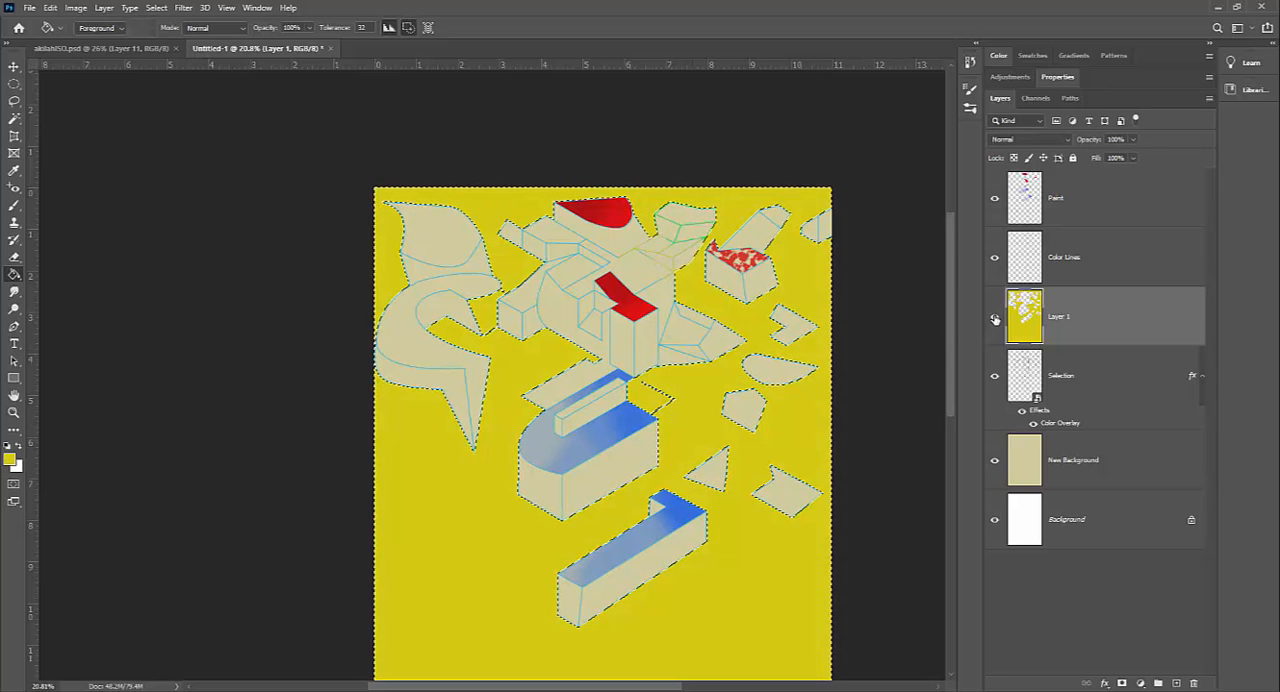
Step: Inspect the fill around the open outline beside the blue shape, delete the yellow fill, and deselect the area
key(z)
drag(643, 391, 771, 422)
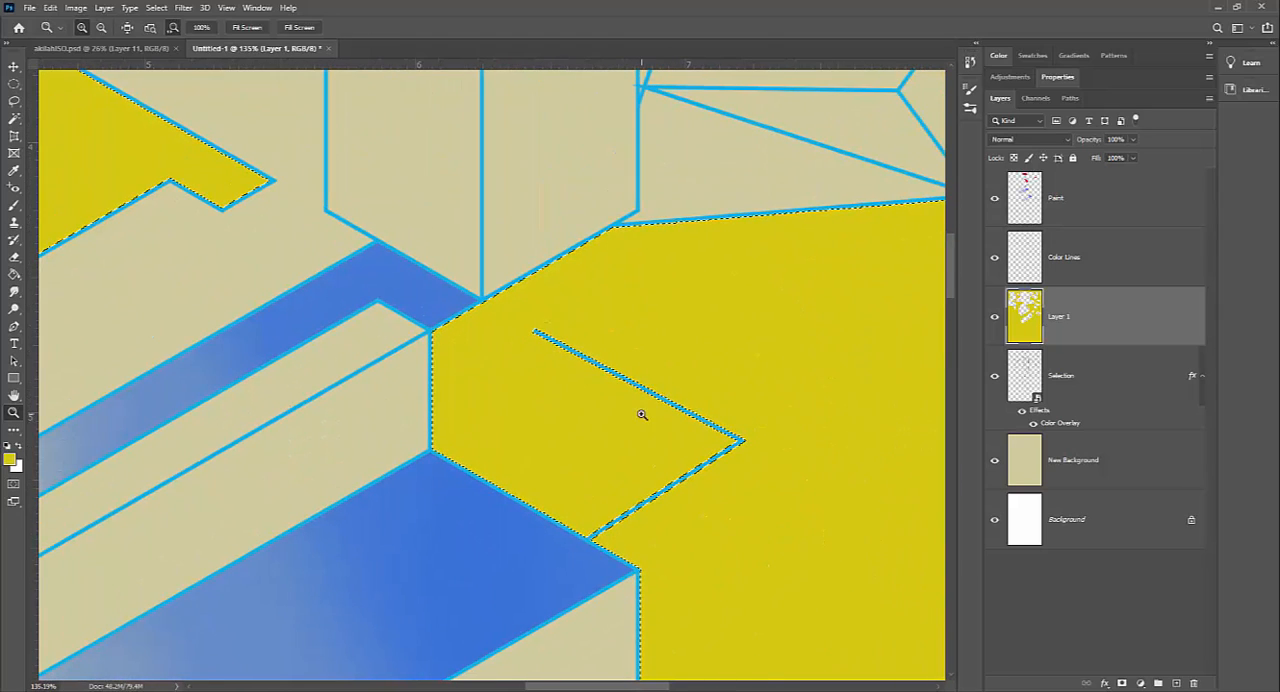
key(Delete)
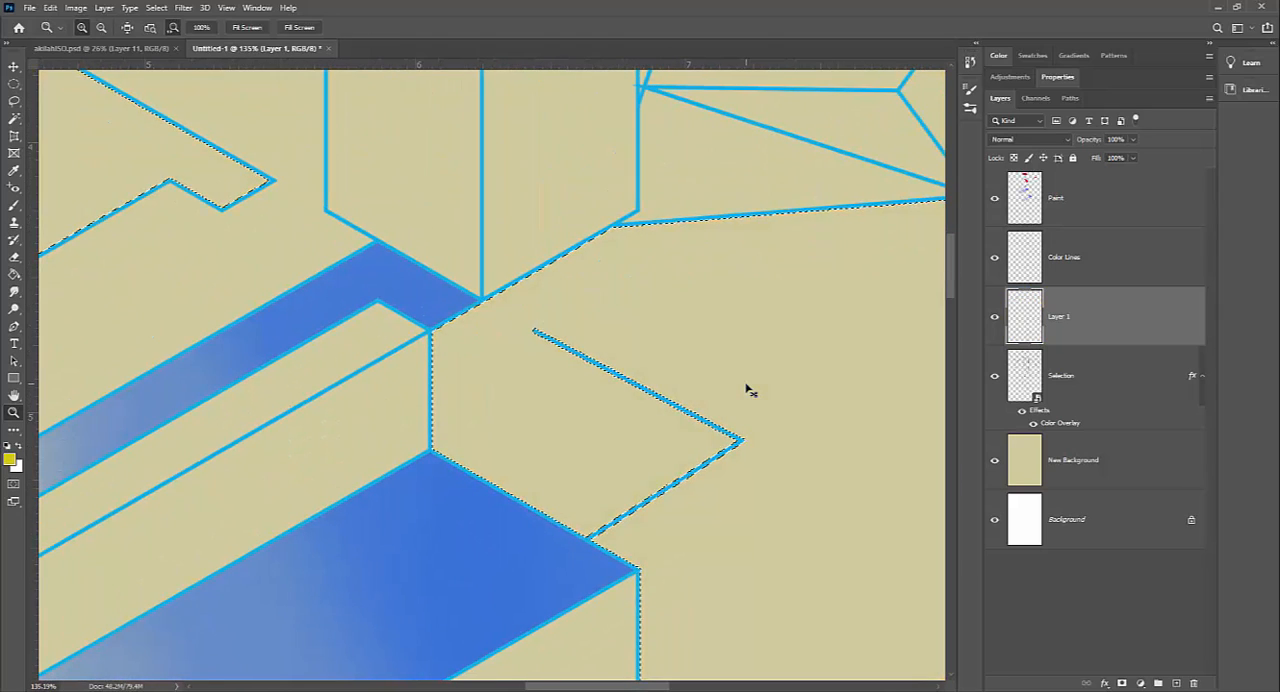
key(ctrl+d)
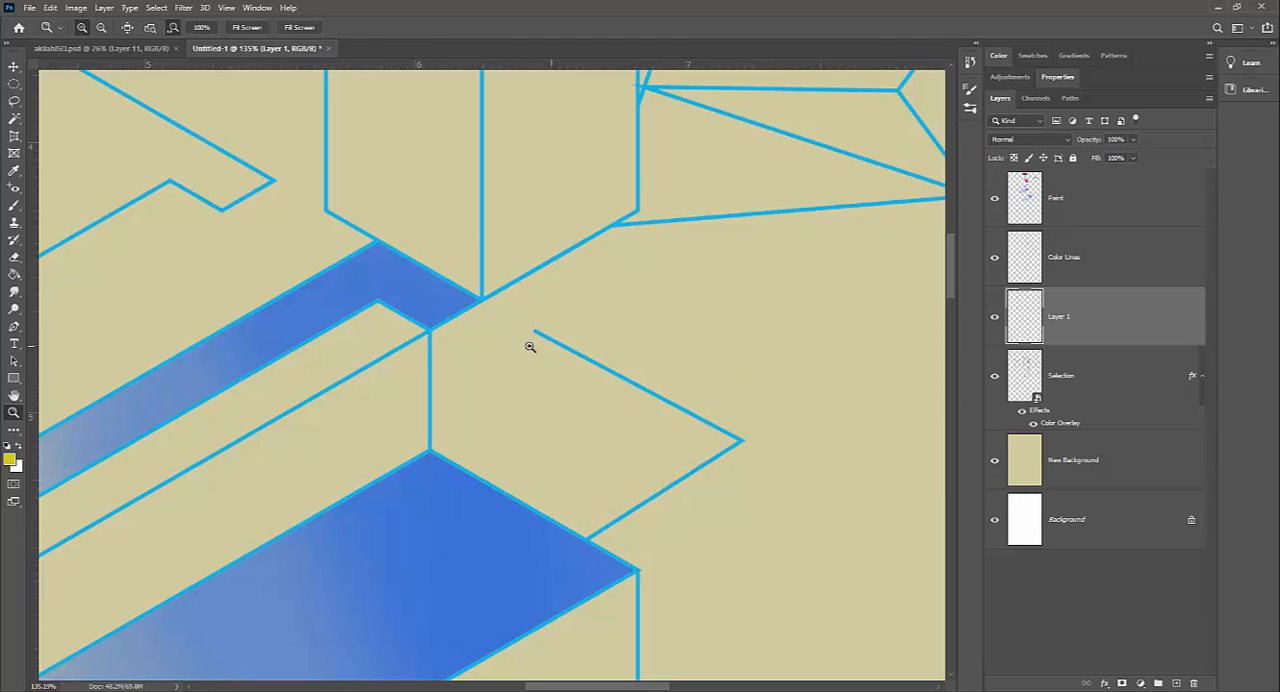
Step: Review the overall line art, and switch to akilahISO.psd to examine the whole finished artwork
drag(530, 346, 449, 349)
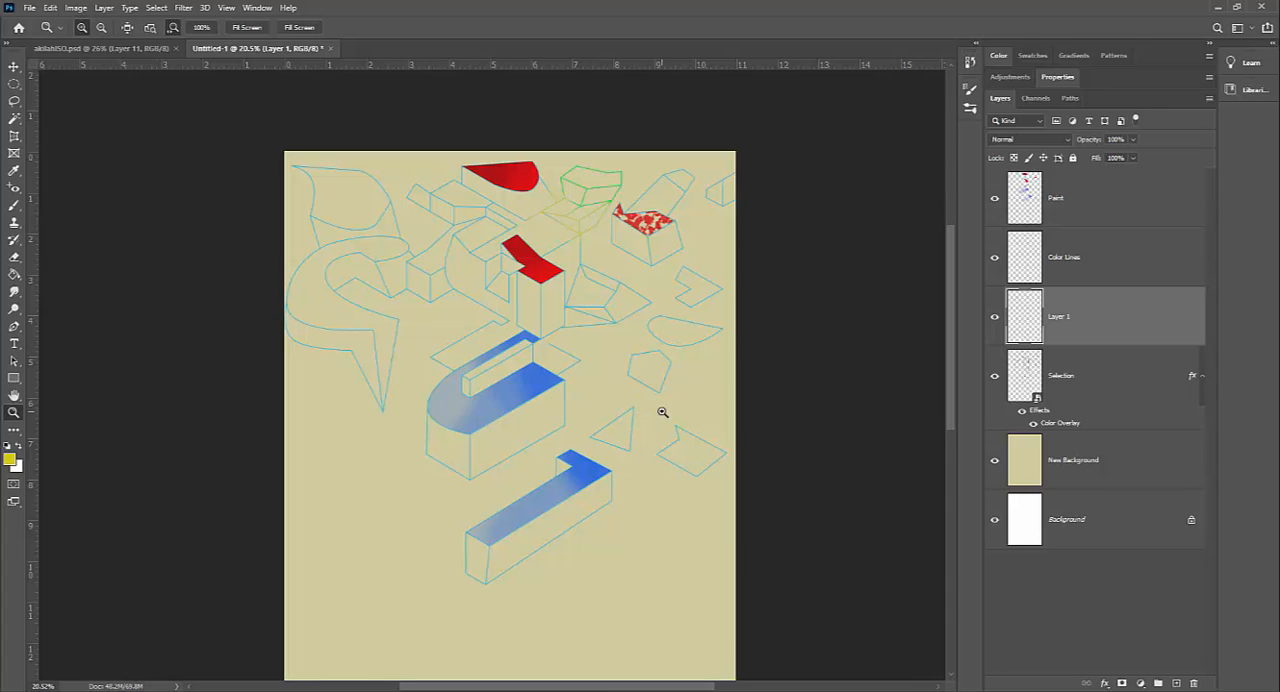
click(140, 48)
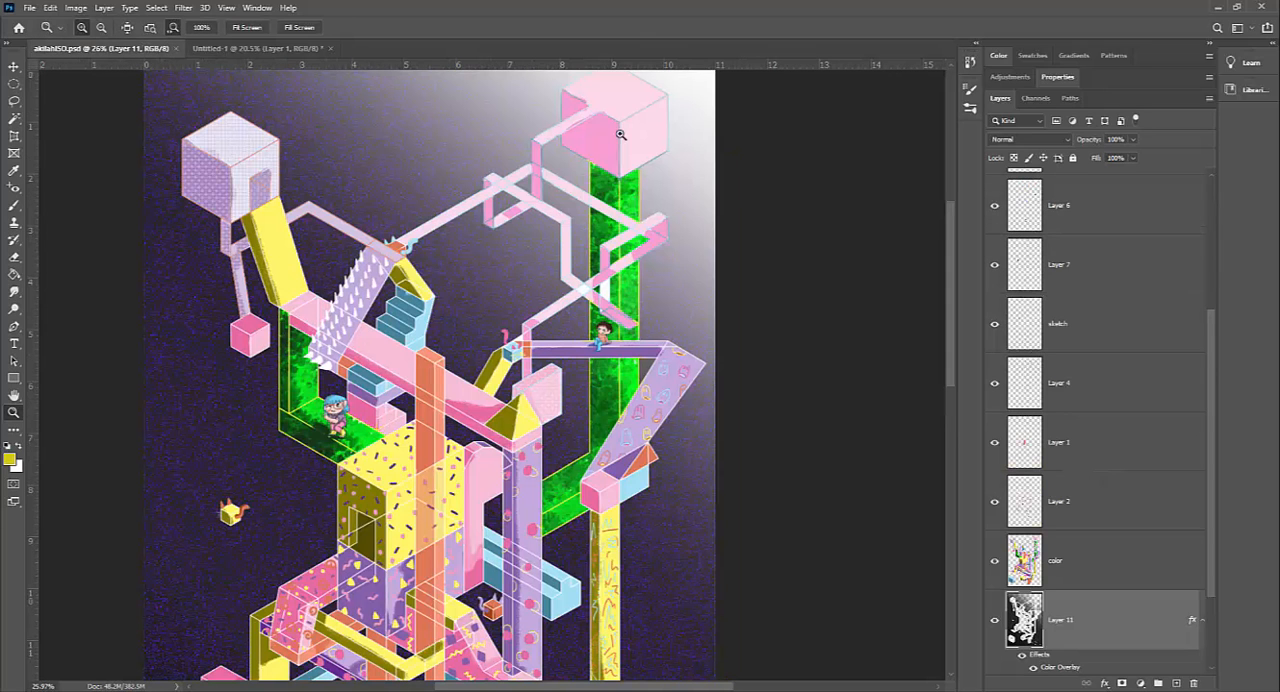
alt+click(476, 394)
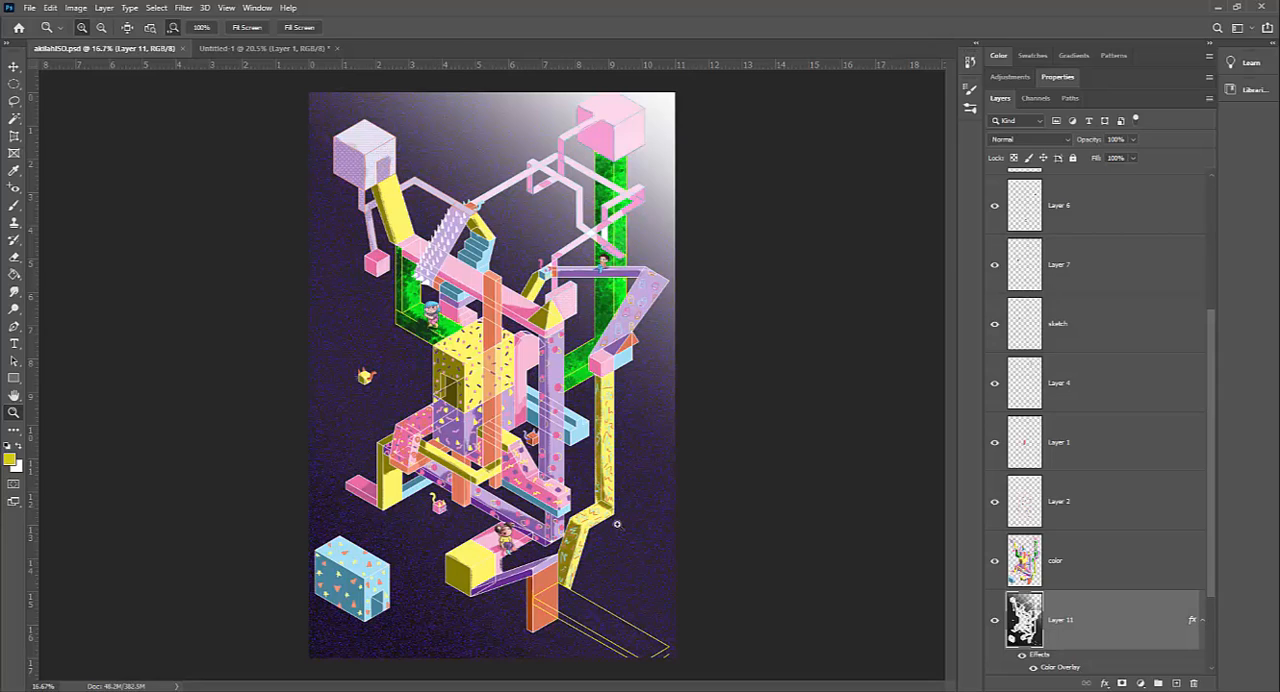